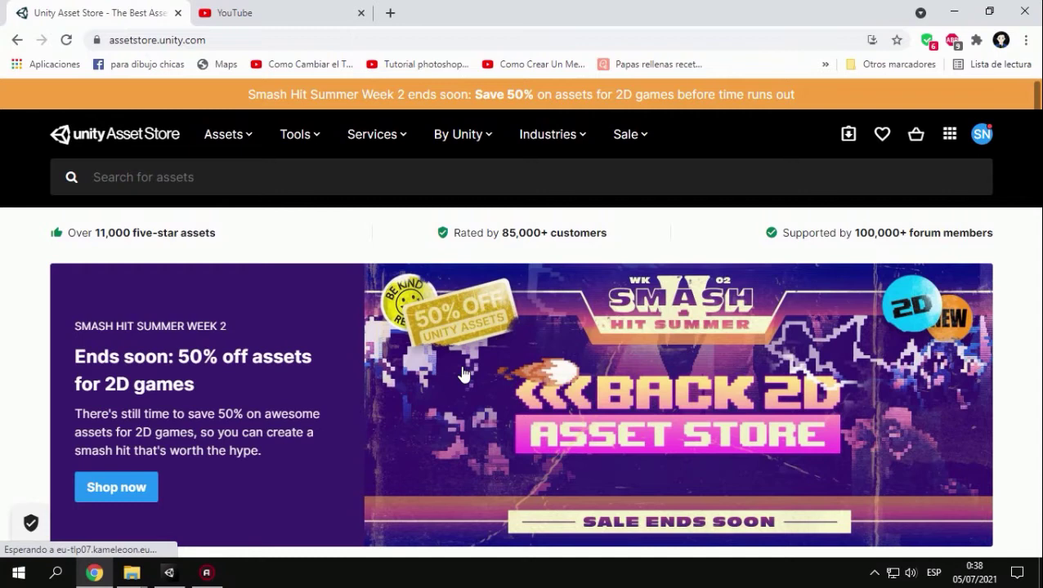
Switch from Chrome back to the Unity Editor showing the TUTORIAL scene.
click(166, 575)
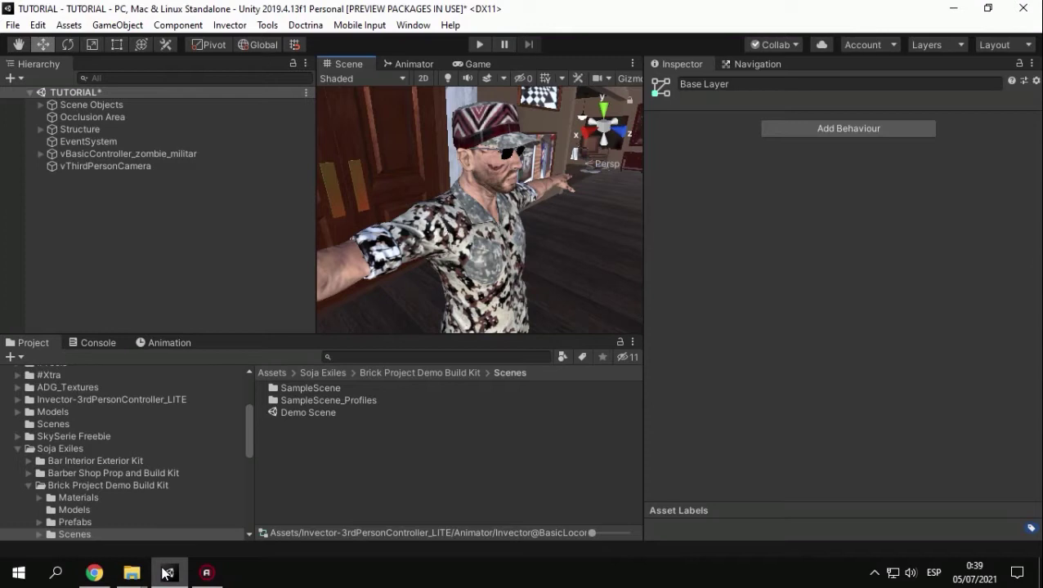
Switch from the Unity Editor back to the Asset Store home page in Chrome.
click(95, 573)
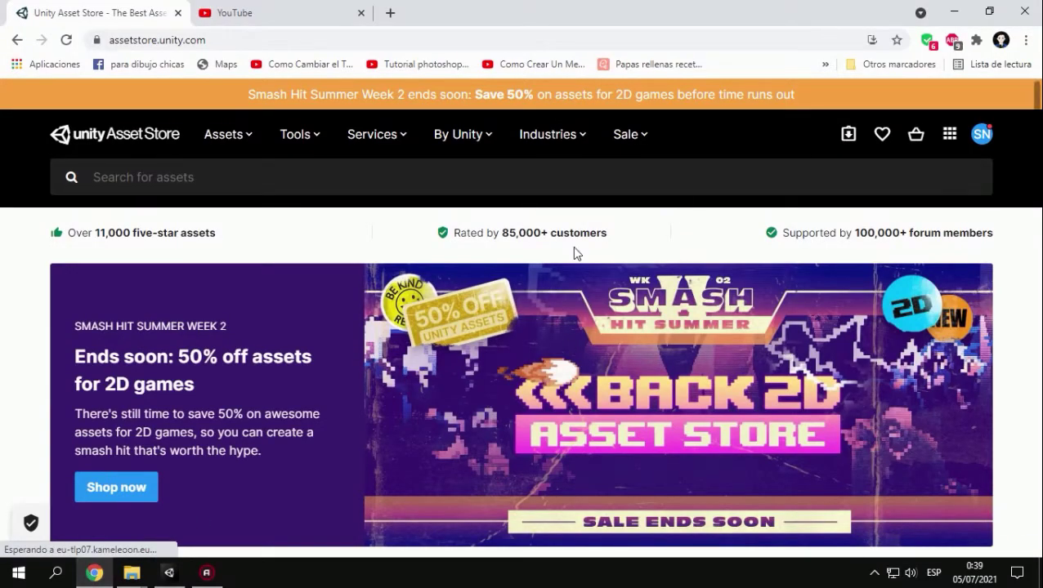
Search the Asset Store for '3d' and set the price filter to $0 - $0.
click(203, 177)
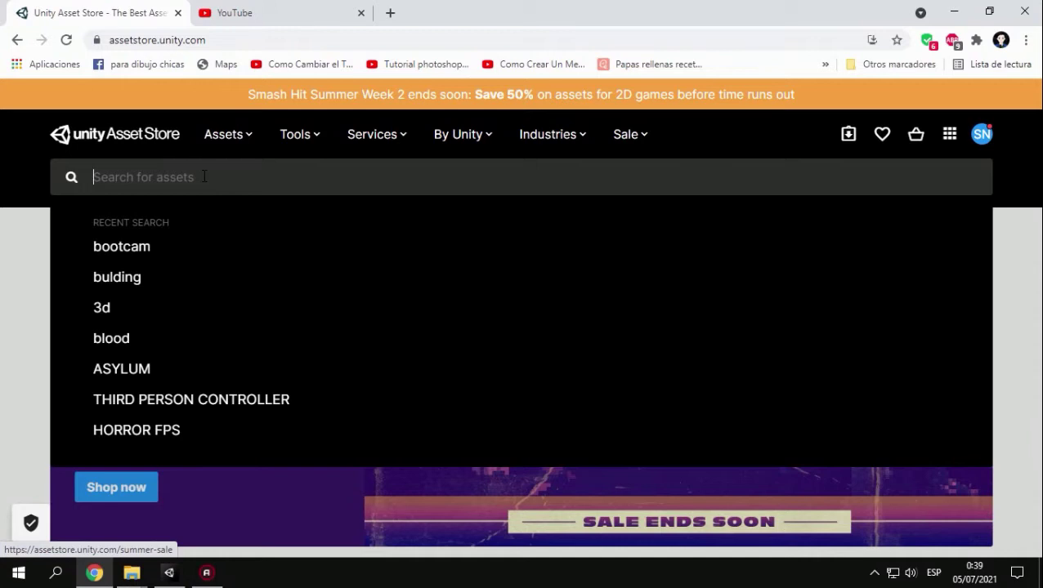
text(3d)
key(Return)
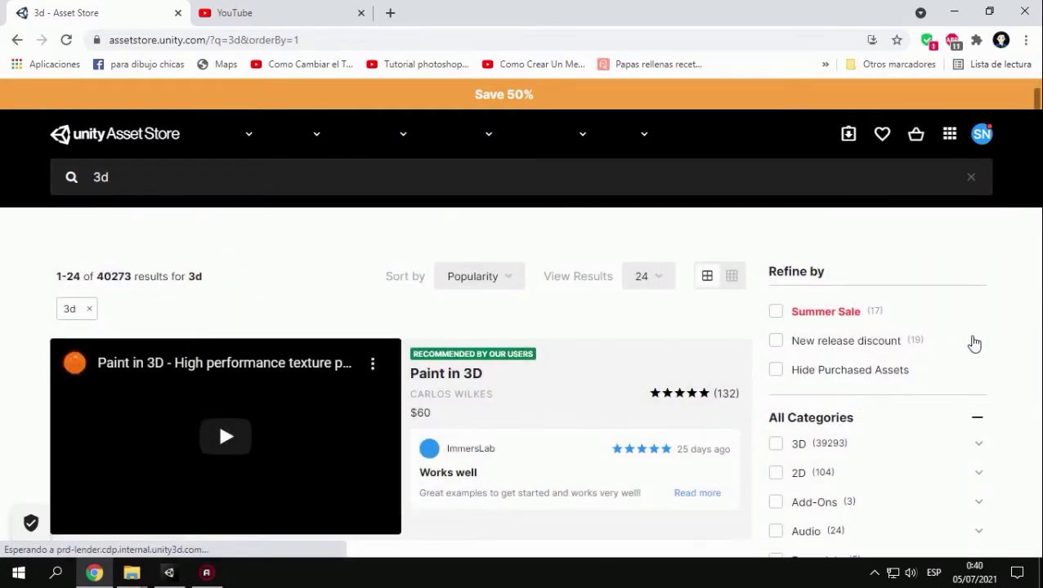
scroll(972, 342, down, 3)
scroll(973, 344, down, 2)
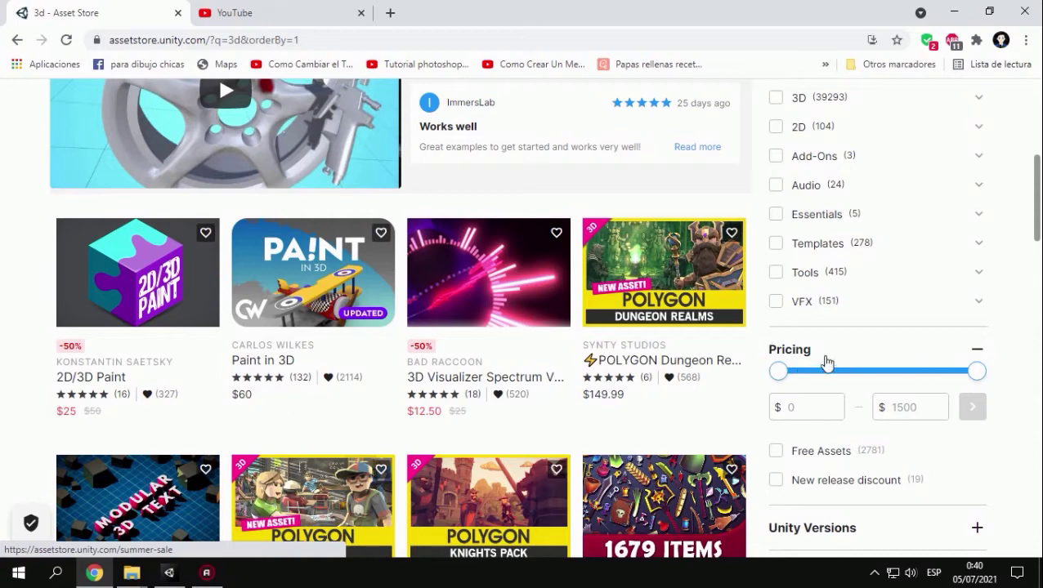
drag(977, 371, 777, 378)
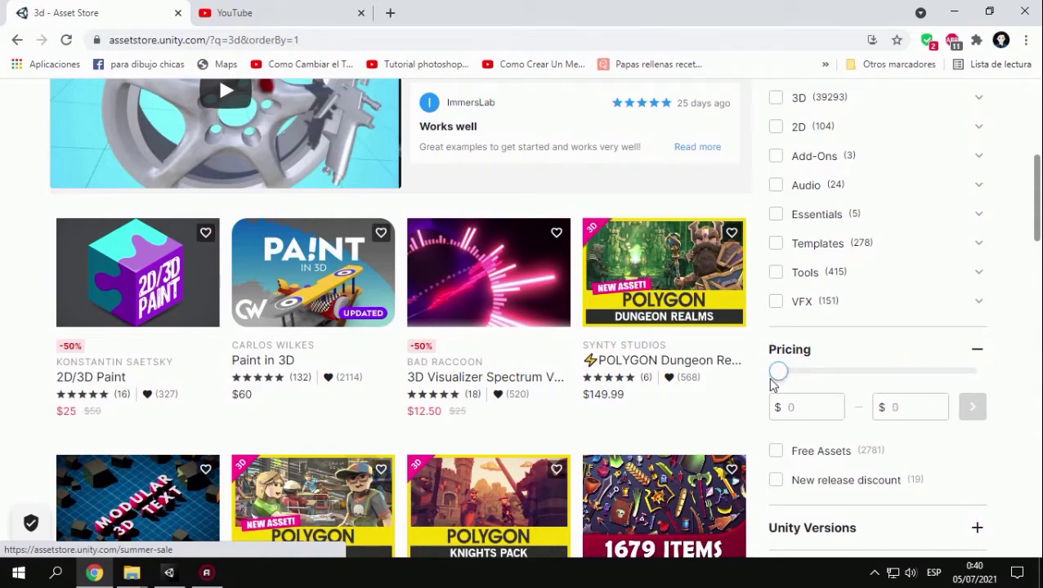
click(973, 410)
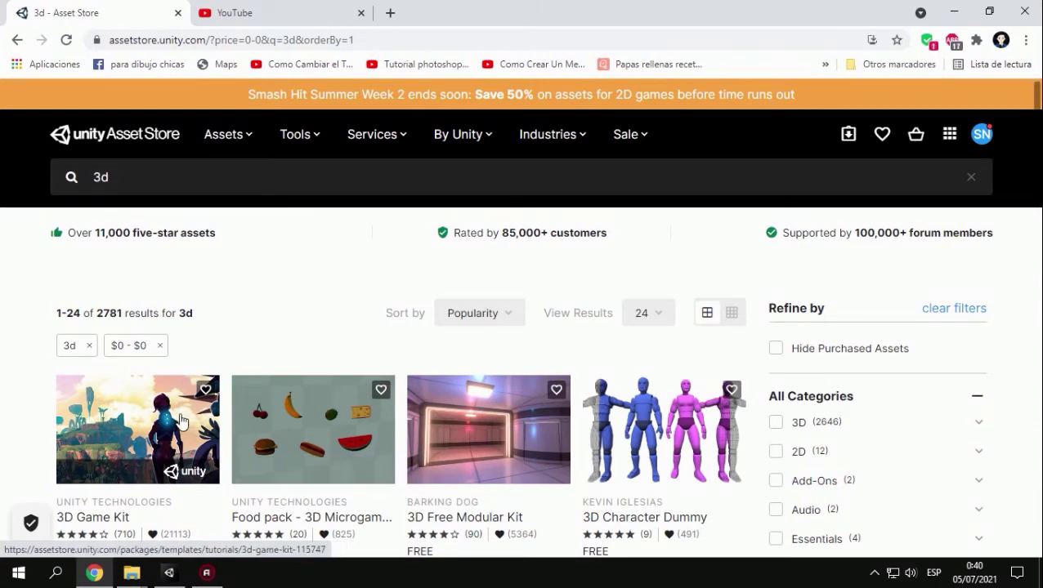
scroll(321, 441, down, 3)
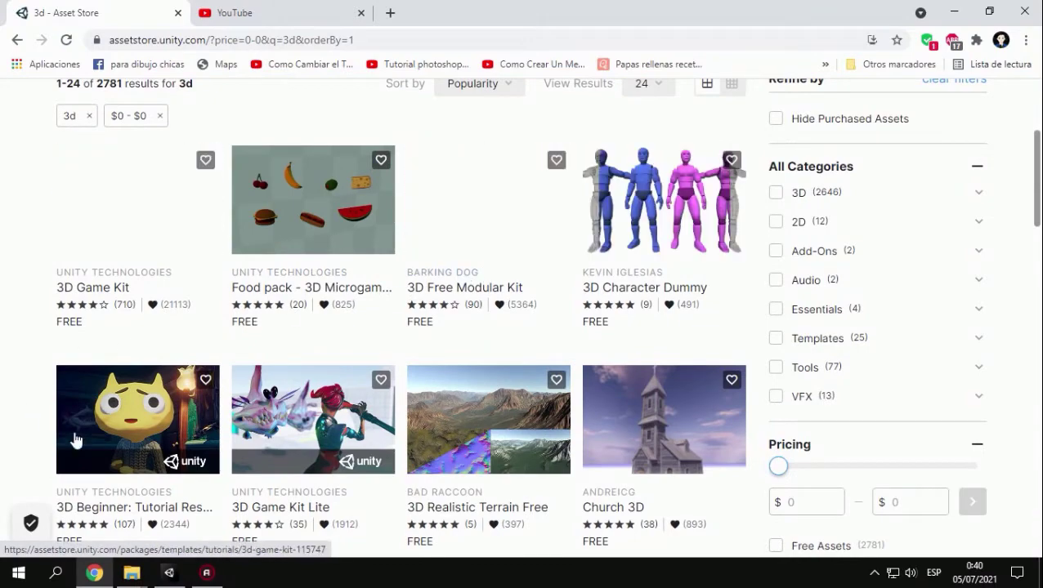
scroll(415, 436, down, 1)
scroll(482, 435, down, 2)
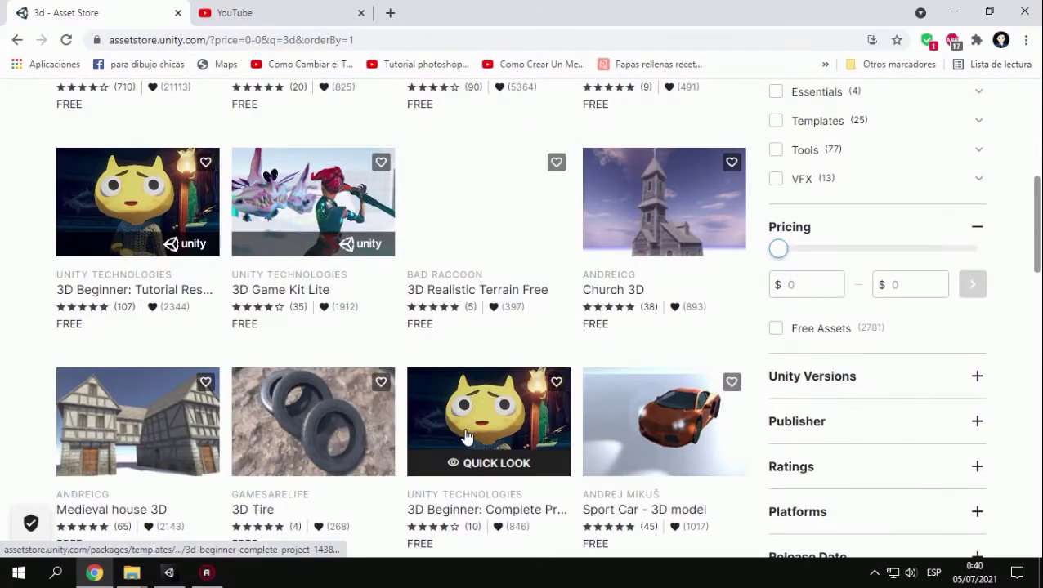
scroll(464, 431, down, 2)
scroll(465, 433, up, 4)
scroll(466, 434, up, 3)
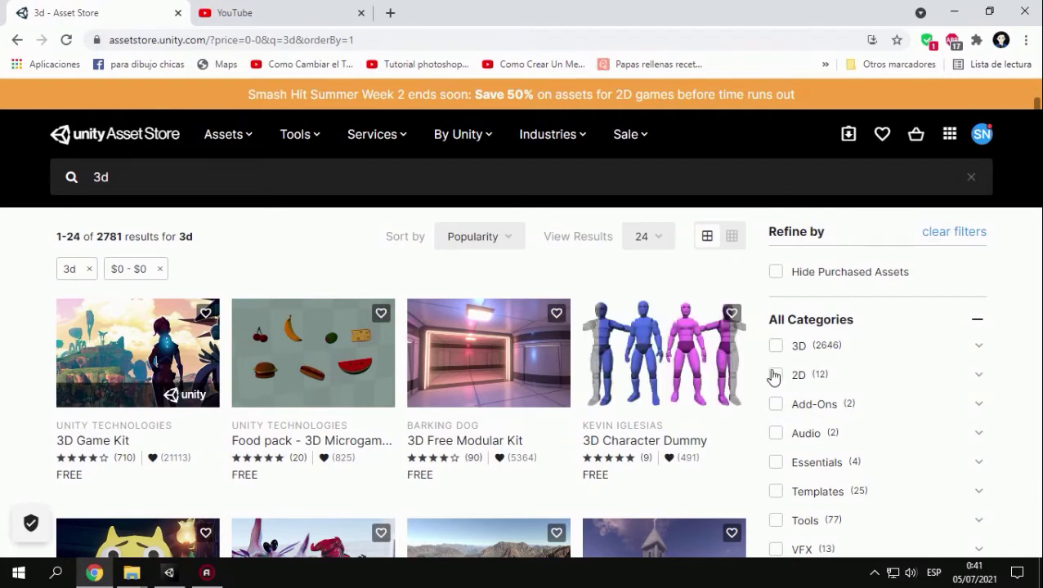
scroll(780, 380, down, 1)
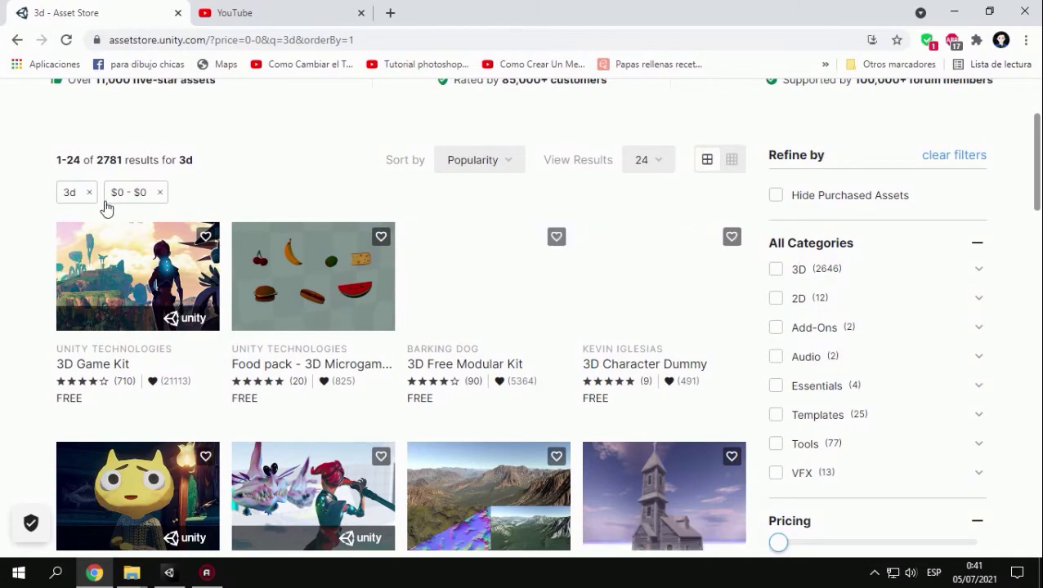
scroll(291, 249, up, 2)
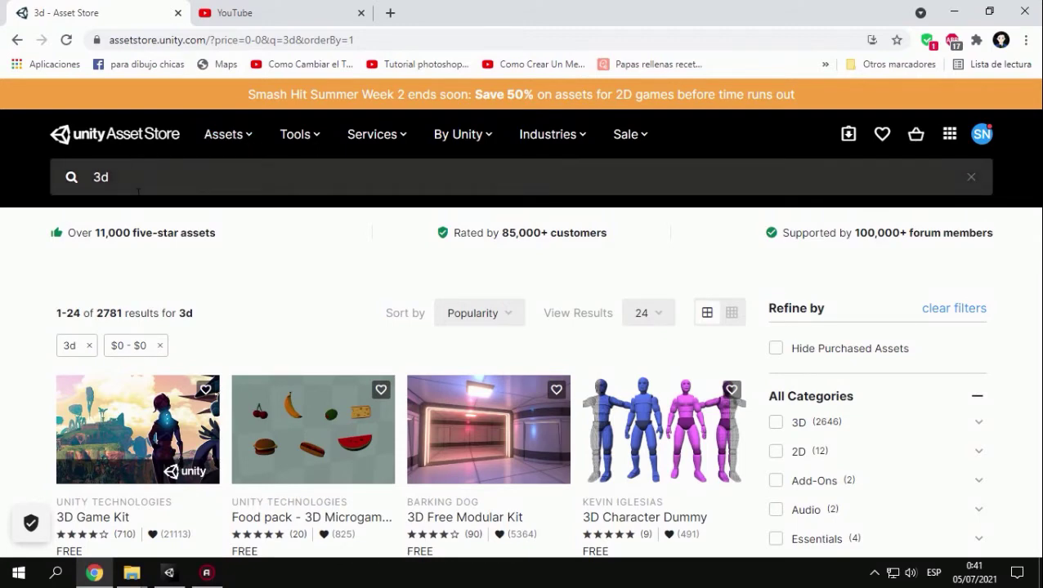
click(86, 188)
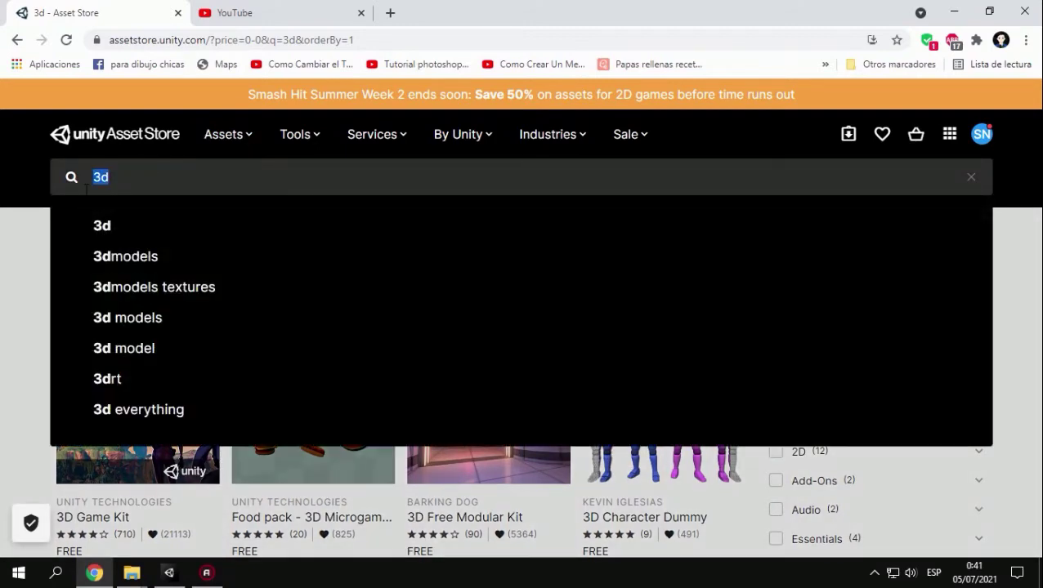
Search for 'building', filter to $0 - $0, and browse the free results.
key(BackSpace)
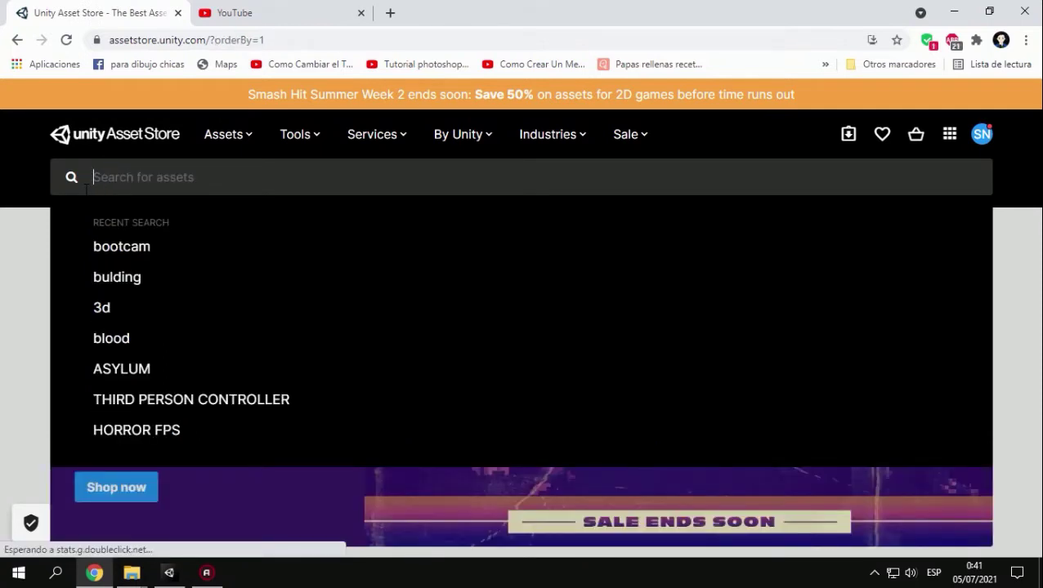
text(buildi)
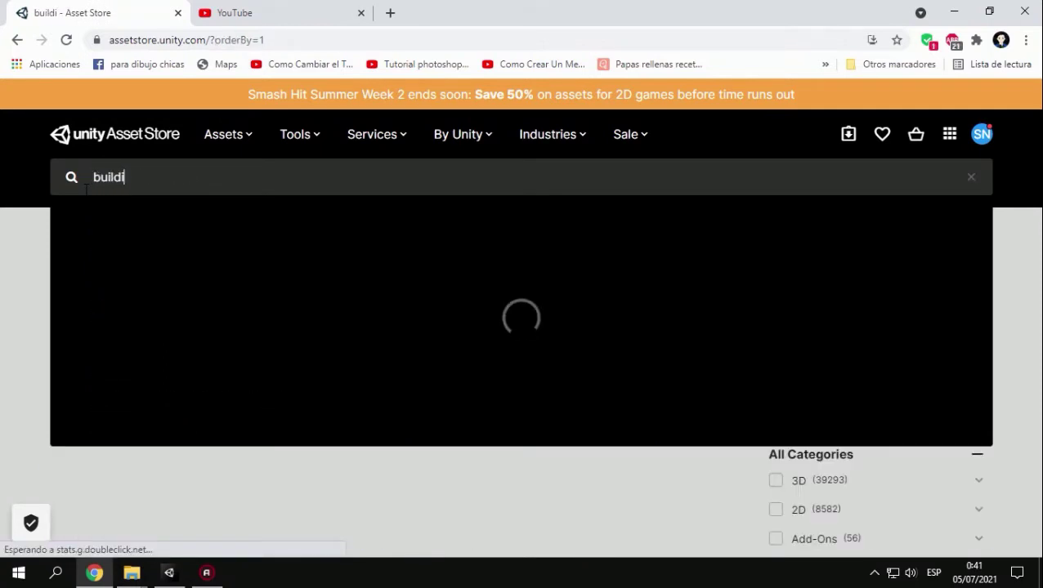
text(ng)
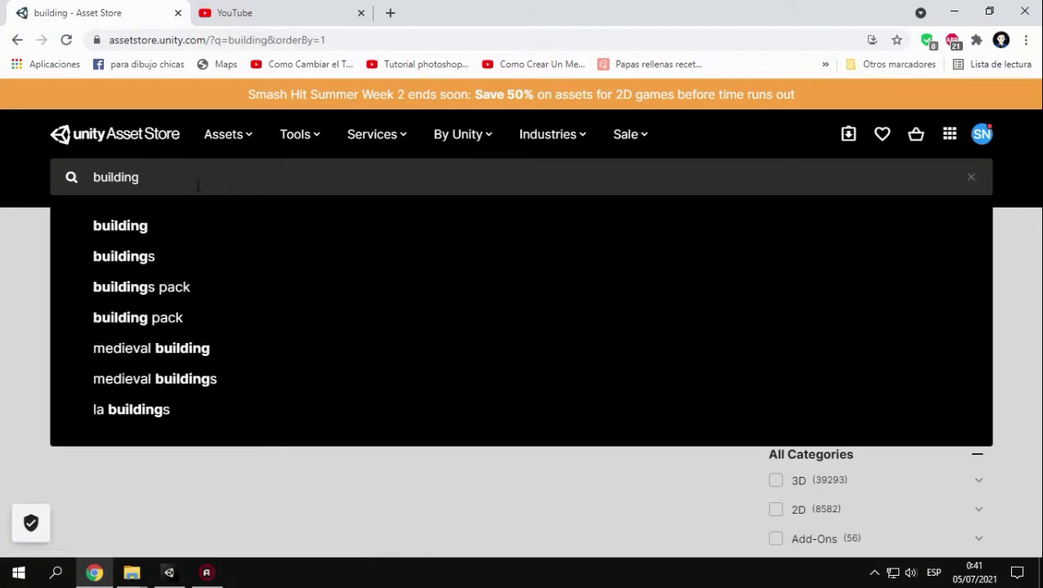
key(Return)
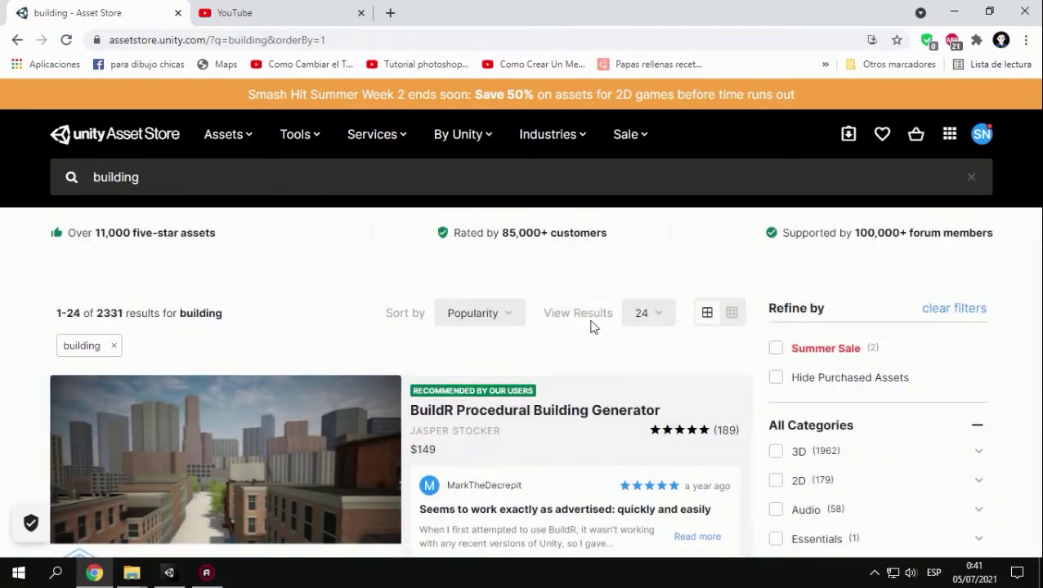
scroll(678, 368, down, 2)
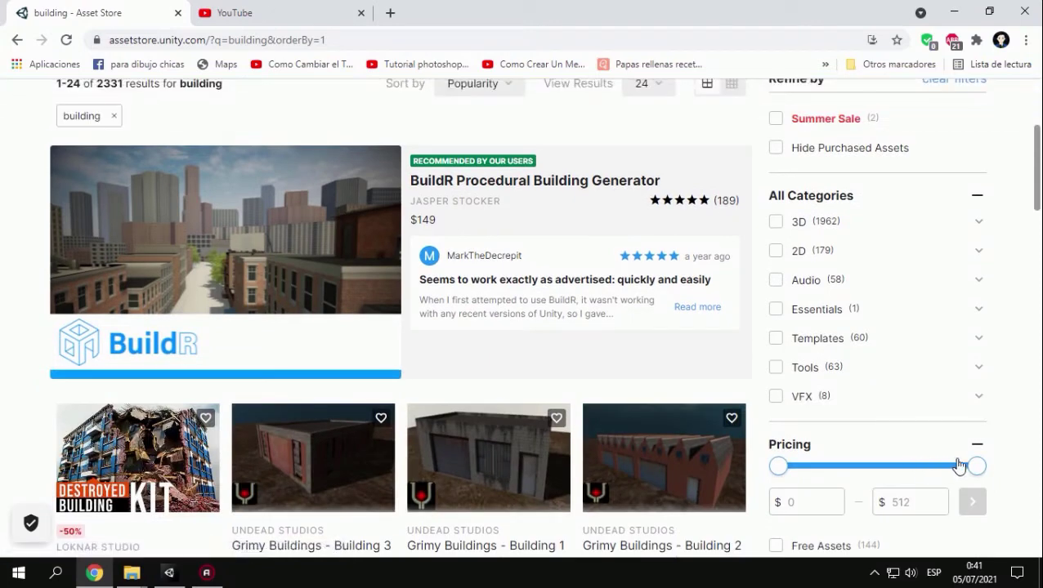
drag(974, 465, 787, 492)
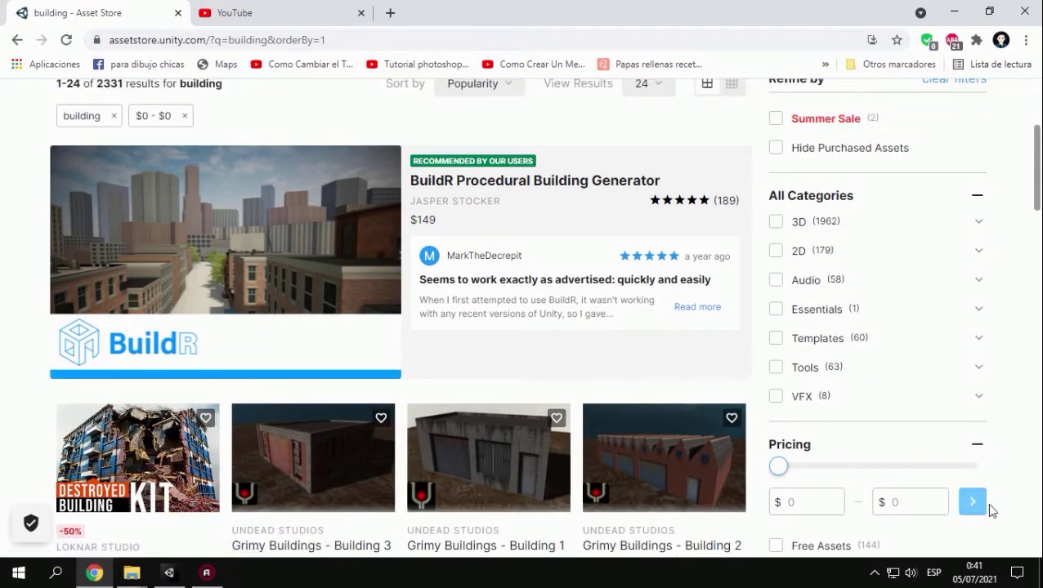
click(977, 503)
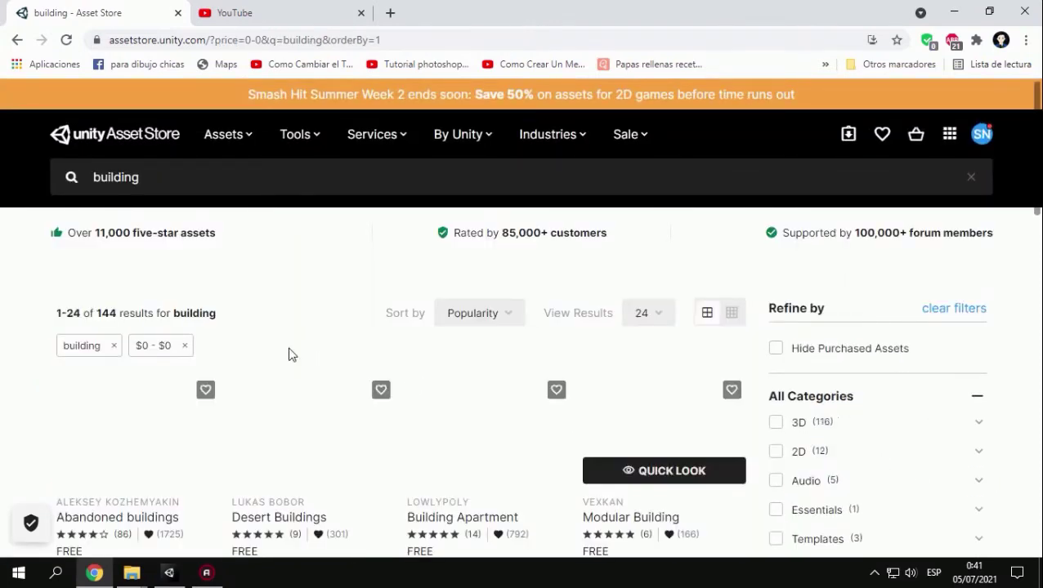
scroll(726, 319, down, 2)
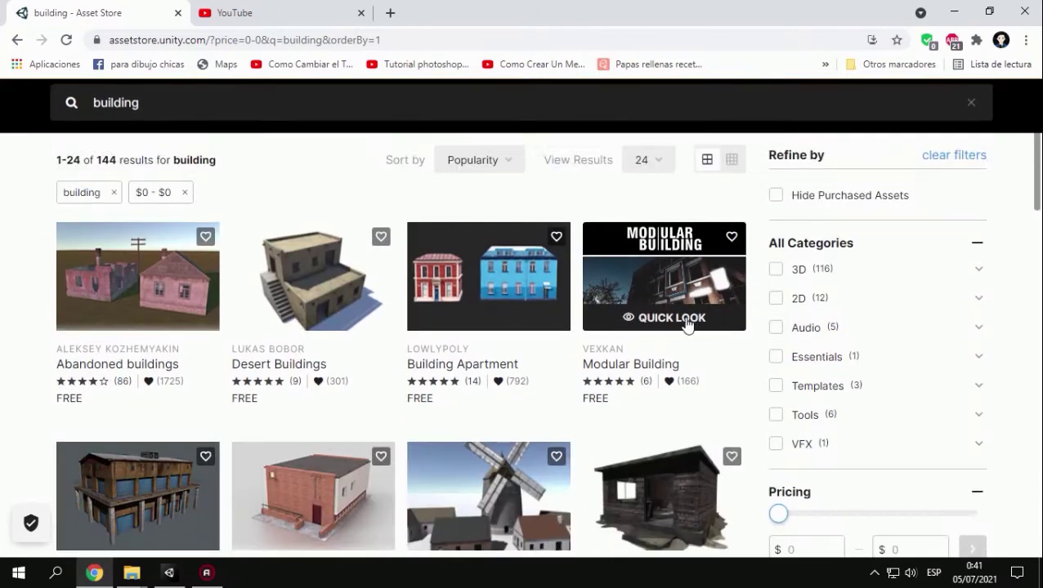
scroll(389, 304, down, 3)
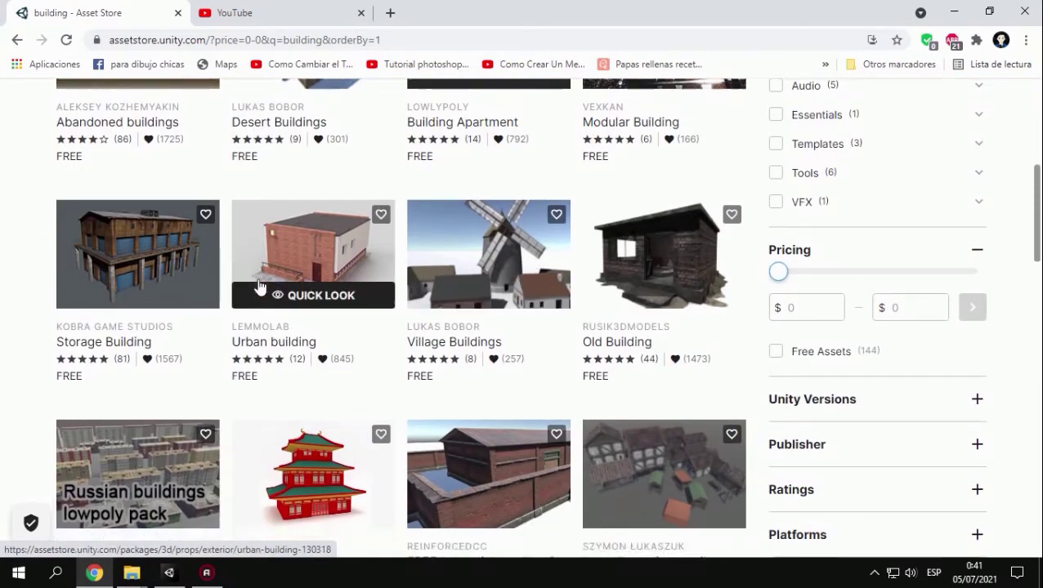
scroll(258, 286, down, 5)
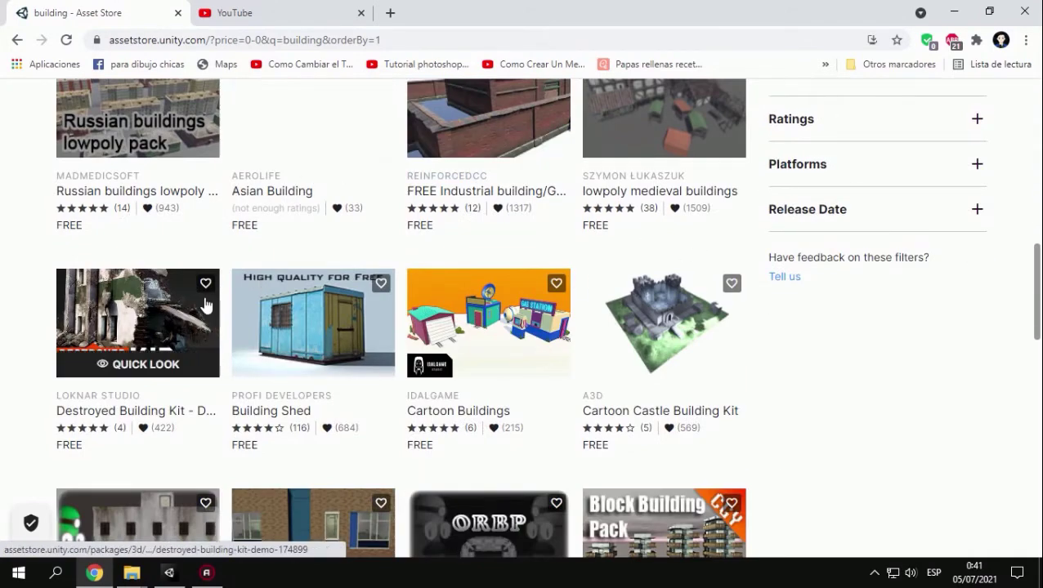
scroll(204, 306, down, 2)
scroll(205, 307, down, 2)
scroll(207, 309, down, 3)
scroll(422, 223, down, 3)
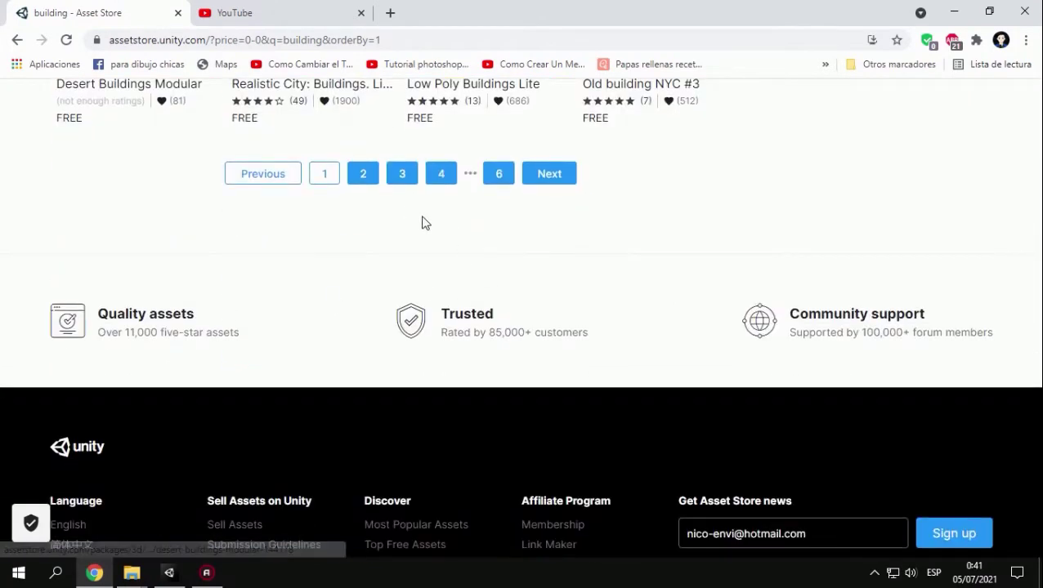
scroll(442, 290, up, 15)
scroll(421, 326, up, 1)
scroll(150, 184, up, 2)
Replace the search term 'building' with 'texture'.
click(150, 184)
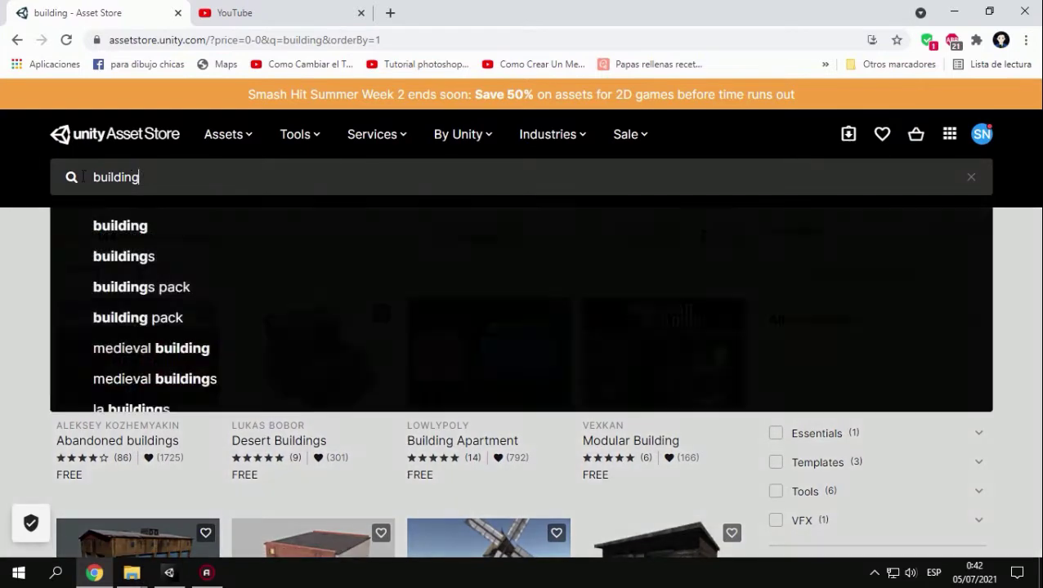
drag(166, 179, 3, 170)
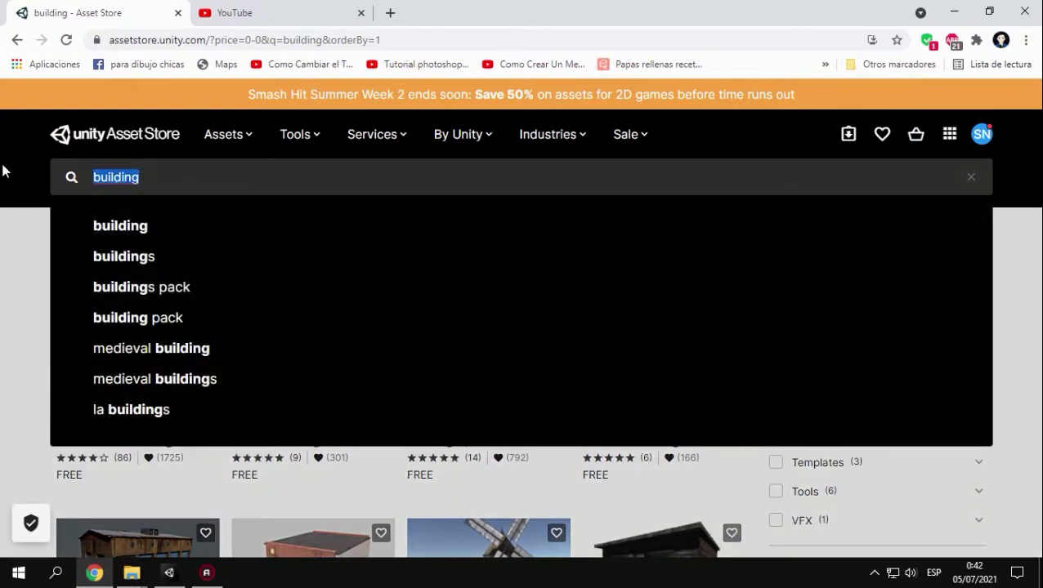
text(texture)
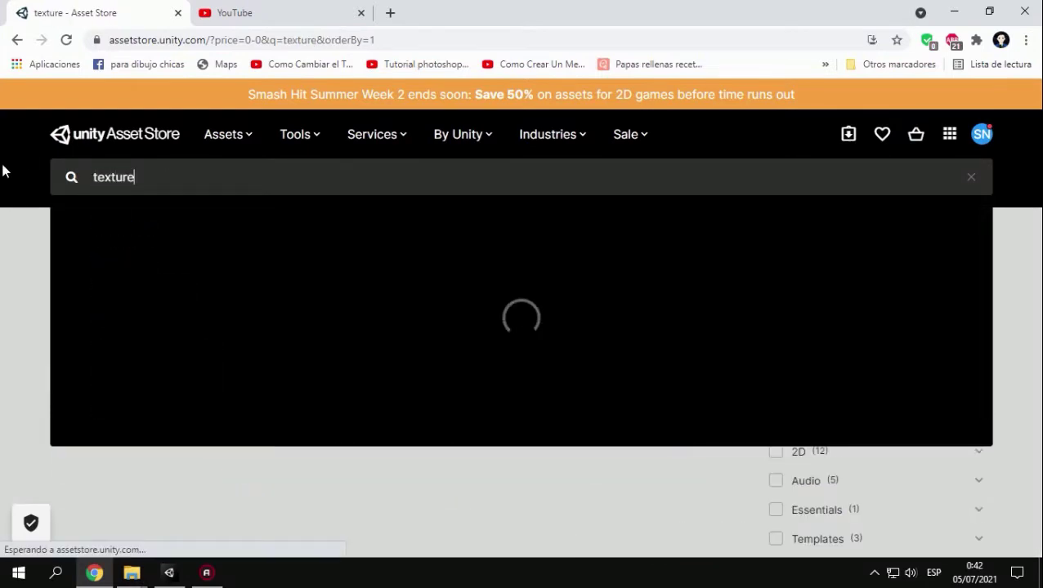
Limit the free texture results to the 2D category and scroll through them.
click(1026, 254)
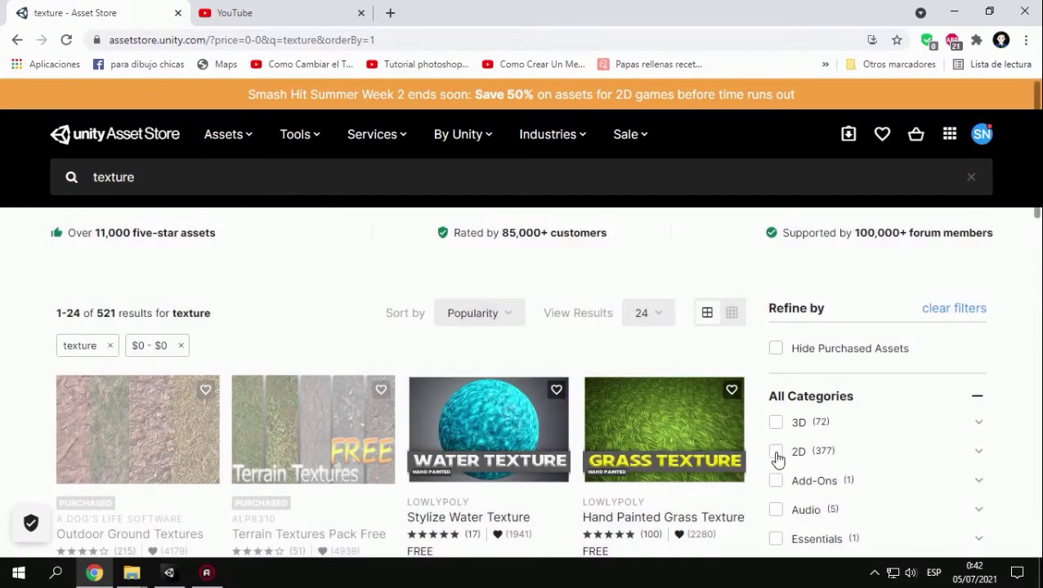
click(776, 454)
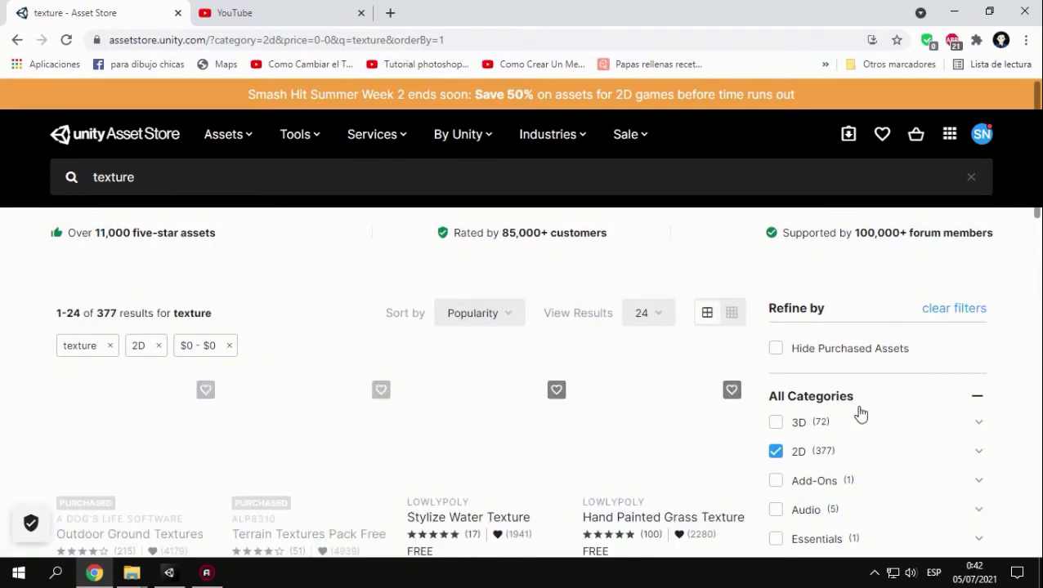
scroll(745, 376, down, 1)
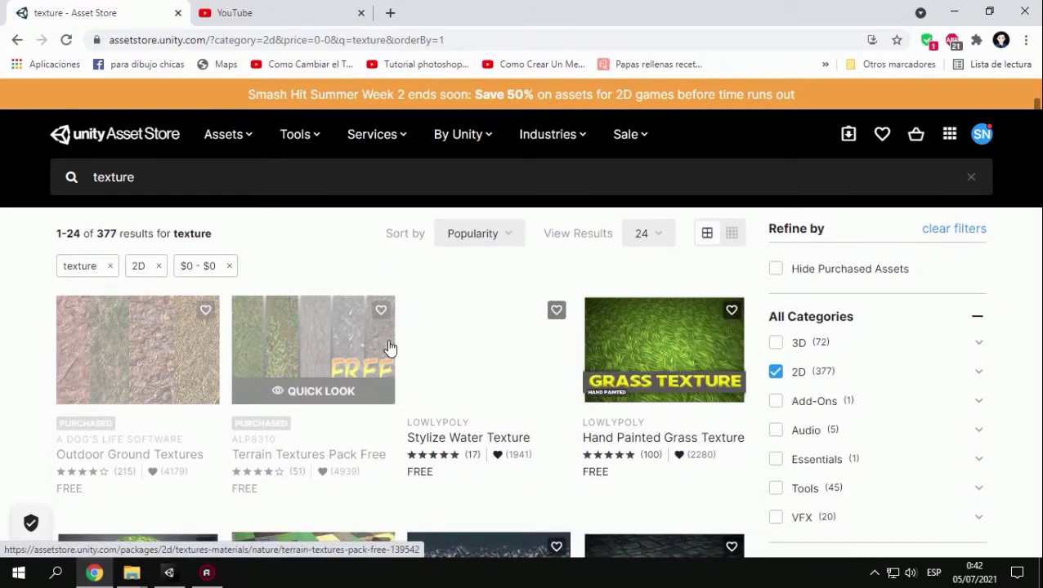
scroll(396, 339, down, 2)
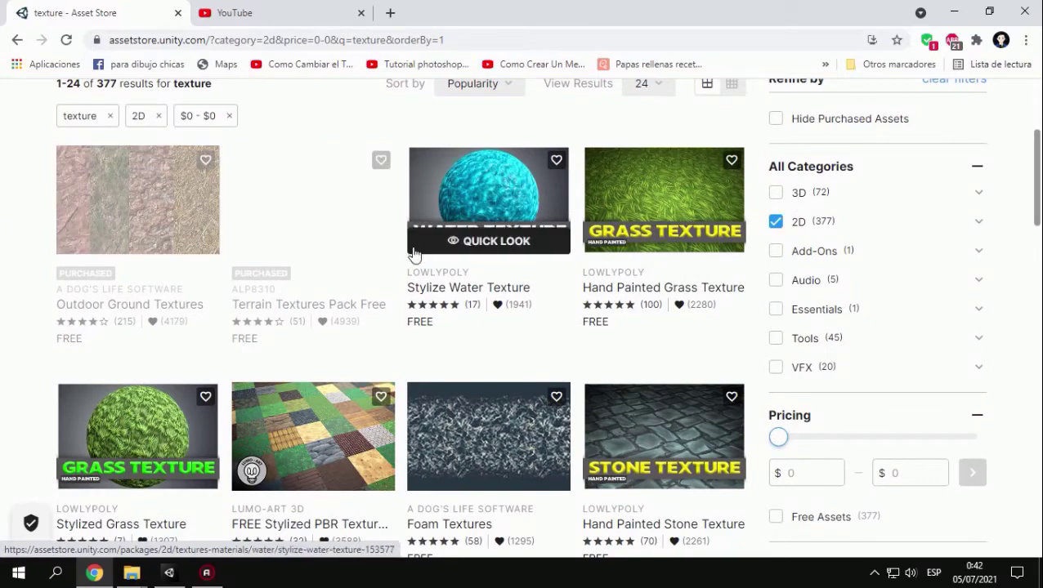
scroll(372, 314, down, 3)
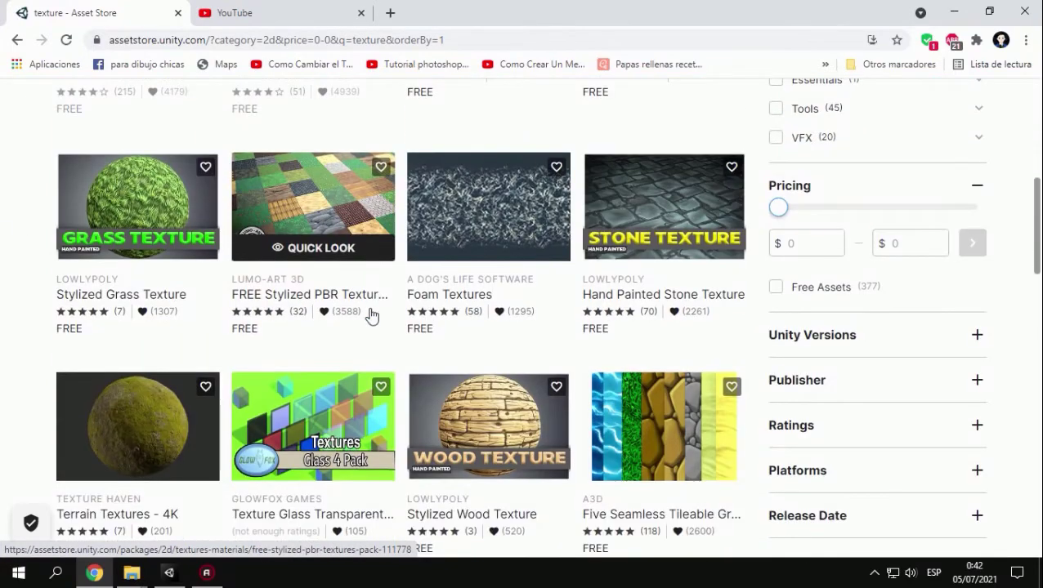
scroll(372, 314, down, 2)
scroll(371, 314, down, 3)
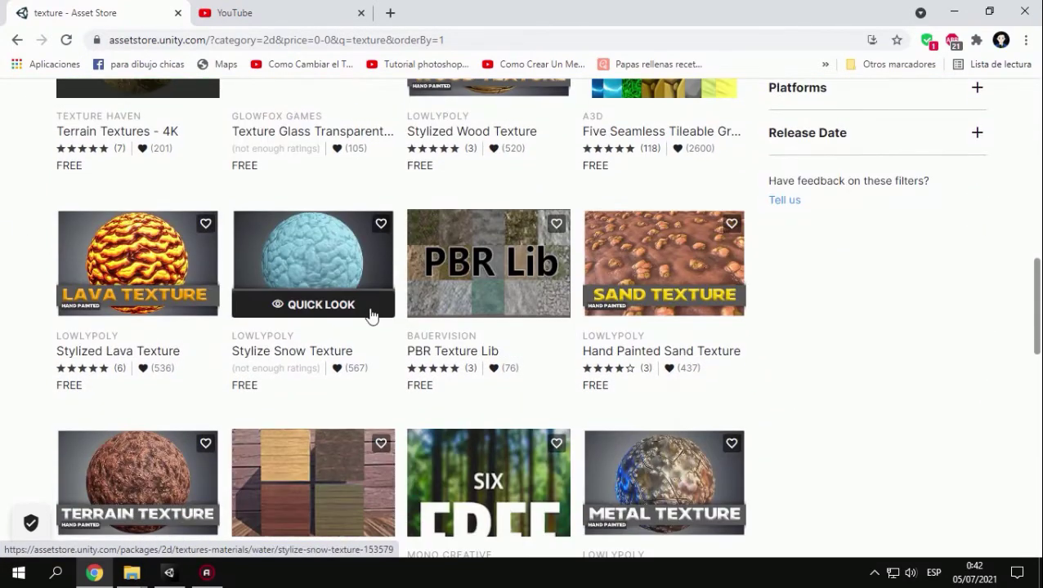
scroll(560, 309, down, 3)
scroll(510, 319, down, 3)
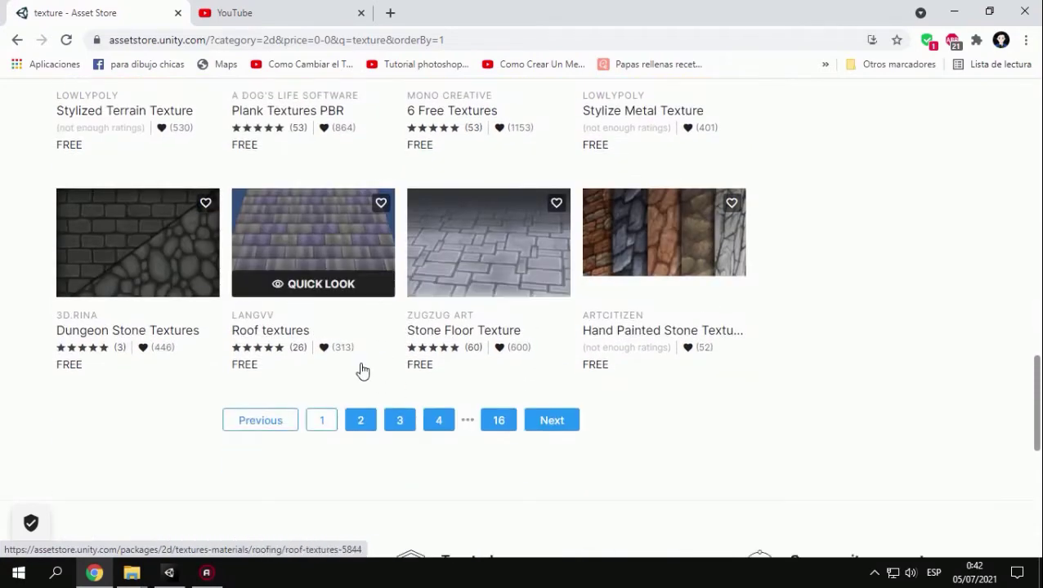
scroll(528, 360, up, 3)
scroll(515, 374, down, 3)
scroll(490, 389, down, 2)
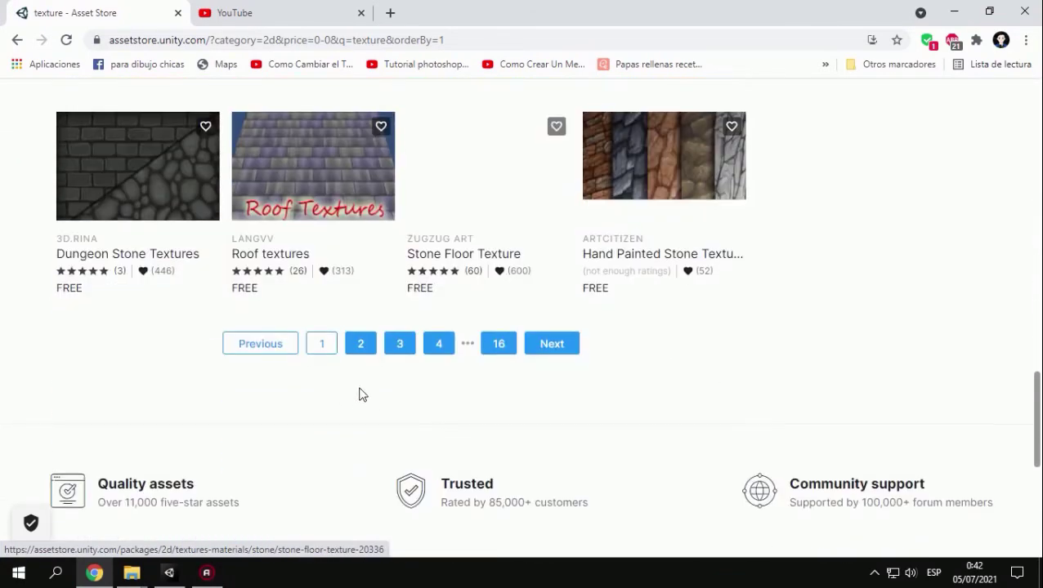
Load the next page of texture results, then return to the search bar.
click(525, 354)
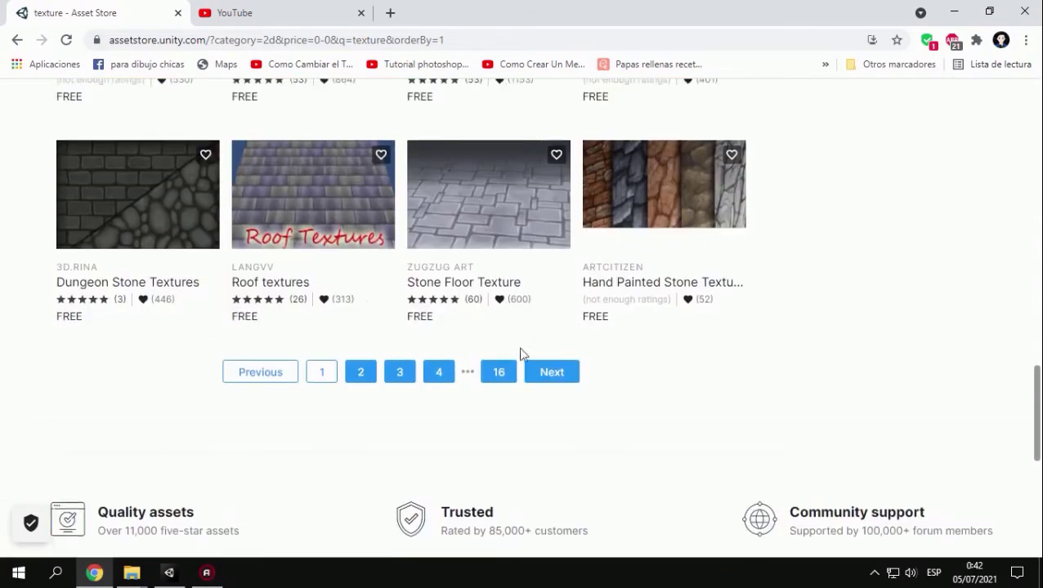
scroll(472, 240, up, 5)
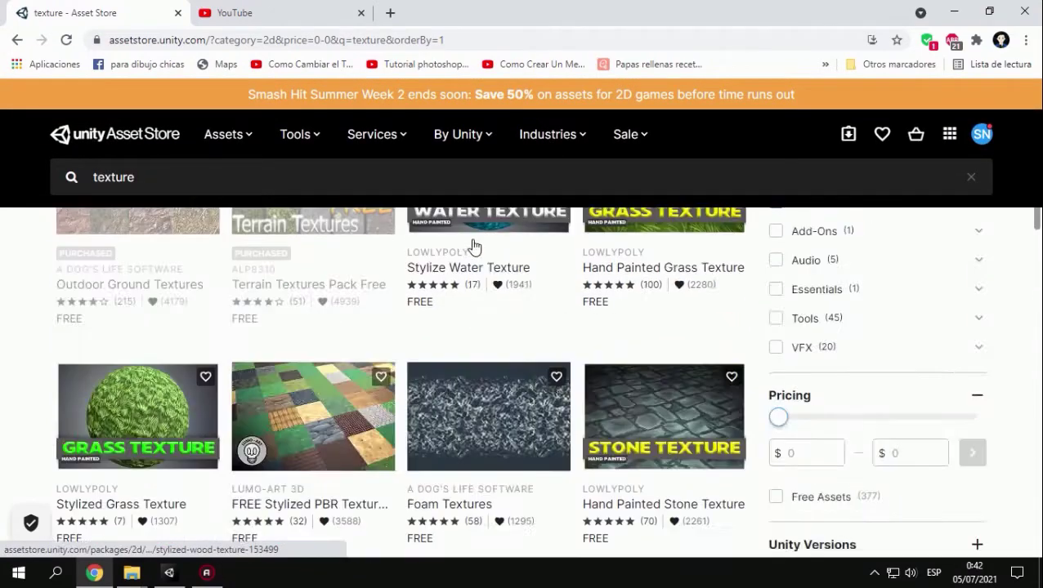
click(76, 187)
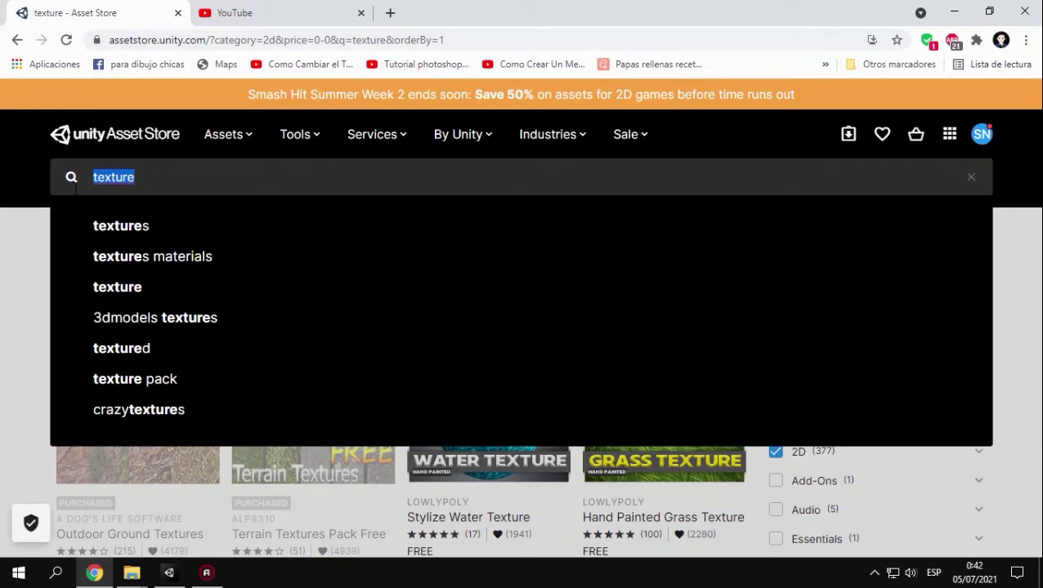
Search the free assets for 'shot', correcting the mistyped 'shut'.
text(sh)
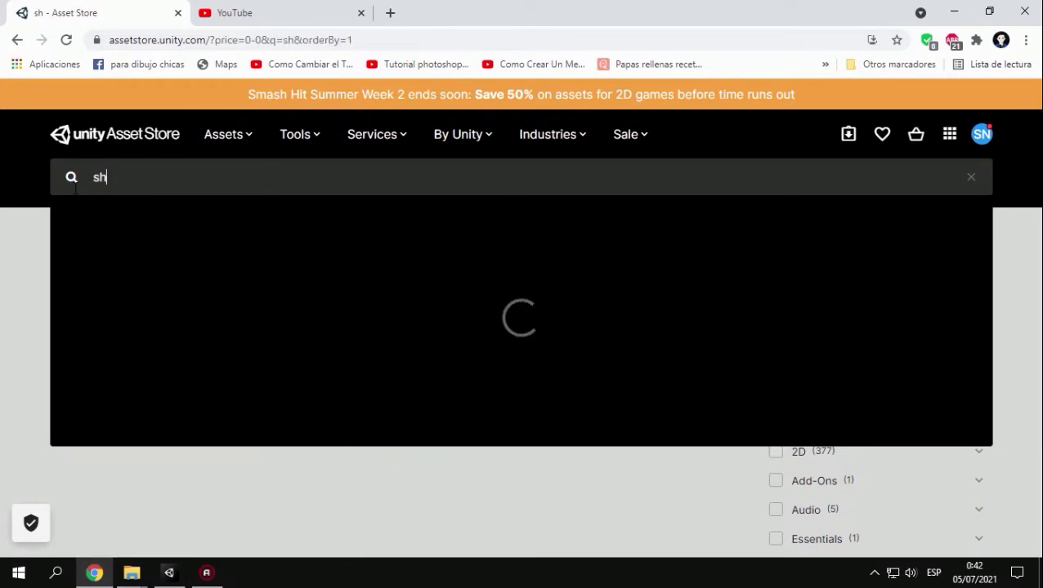
text(ut)
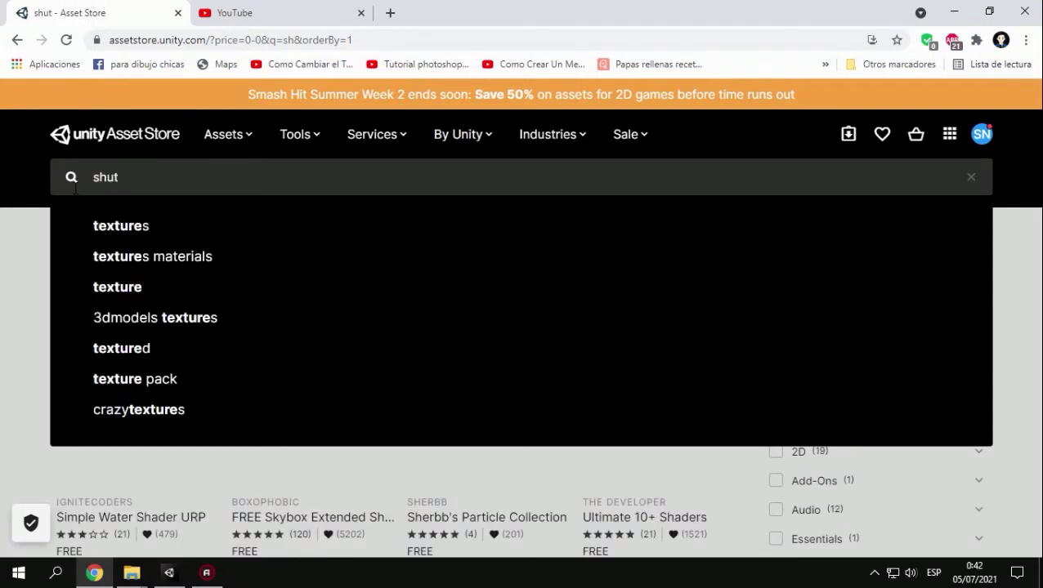
drag(140, 178, 25, 175)
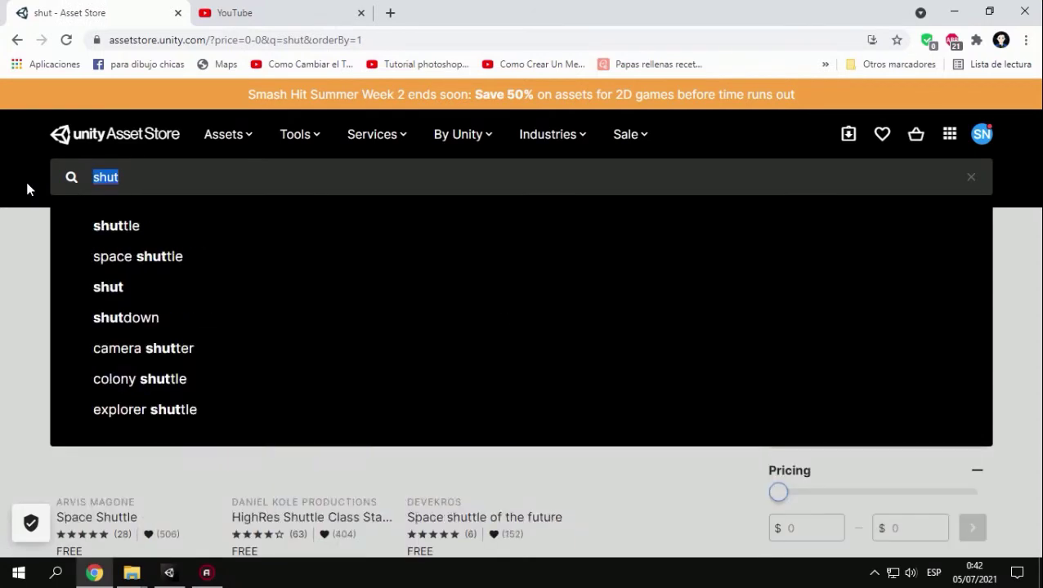
text(shot)
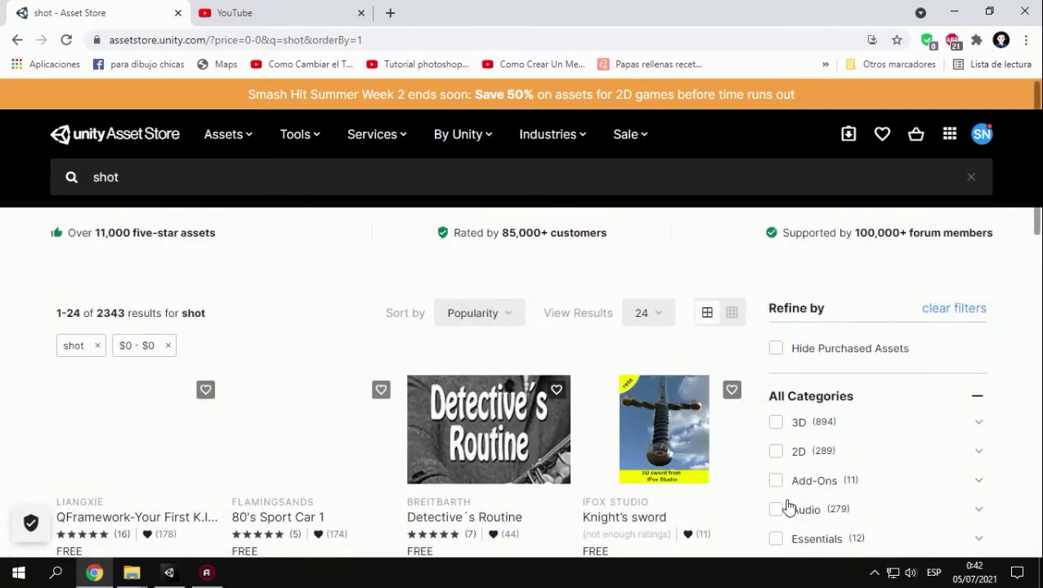
scroll(786, 495, down, 2)
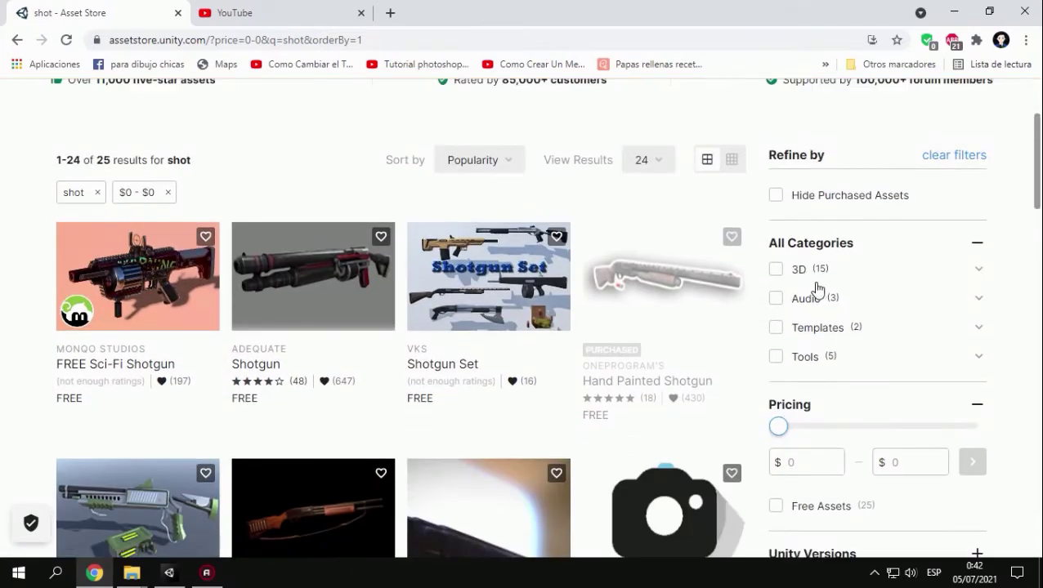
Restrict the free 'shot' results to the Audio category and select the search term.
click(775, 303)
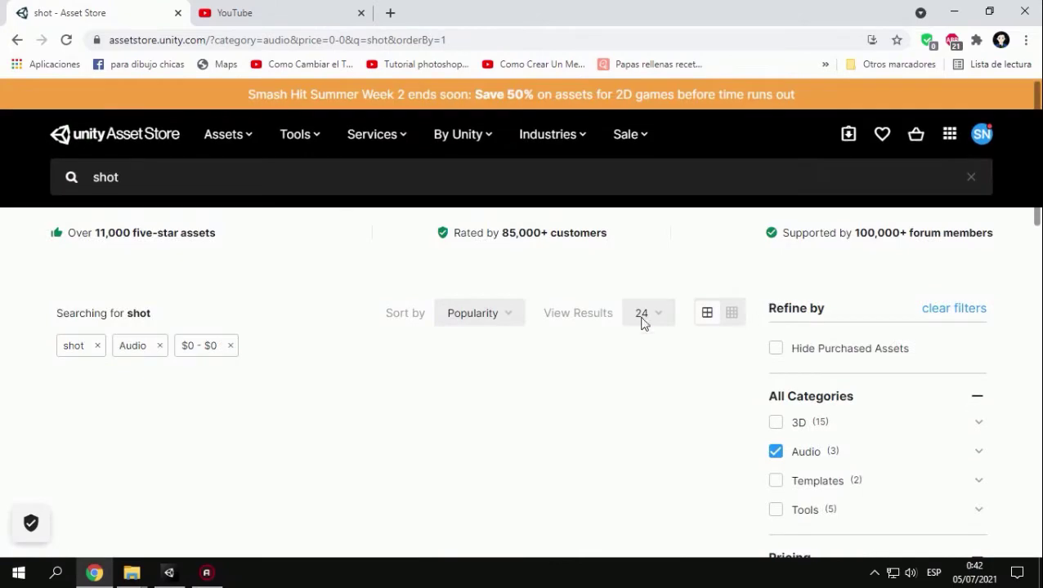
scroll(357, 339, down, 3)
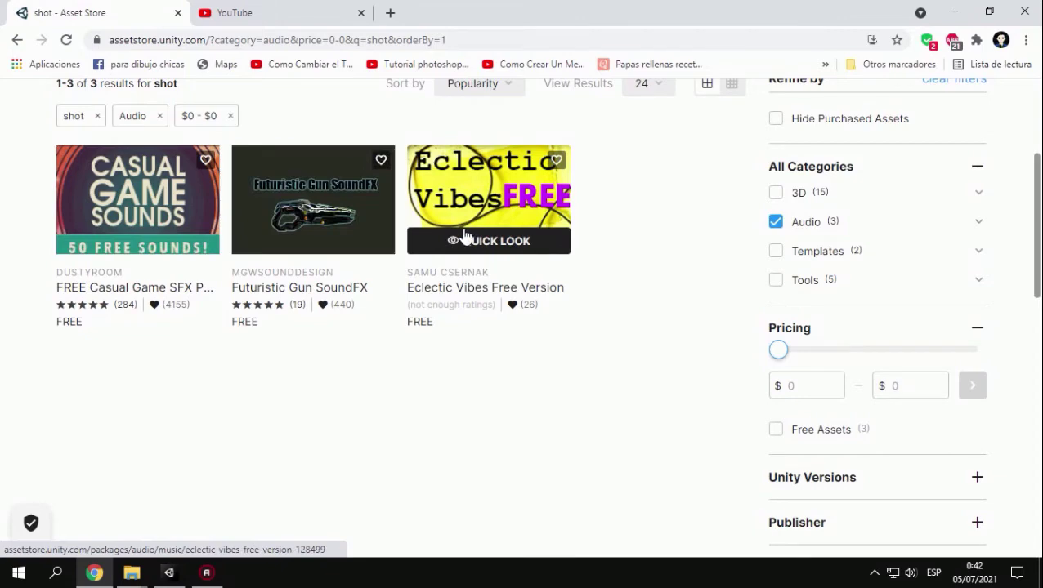
scroll(256, 149, up, 3)
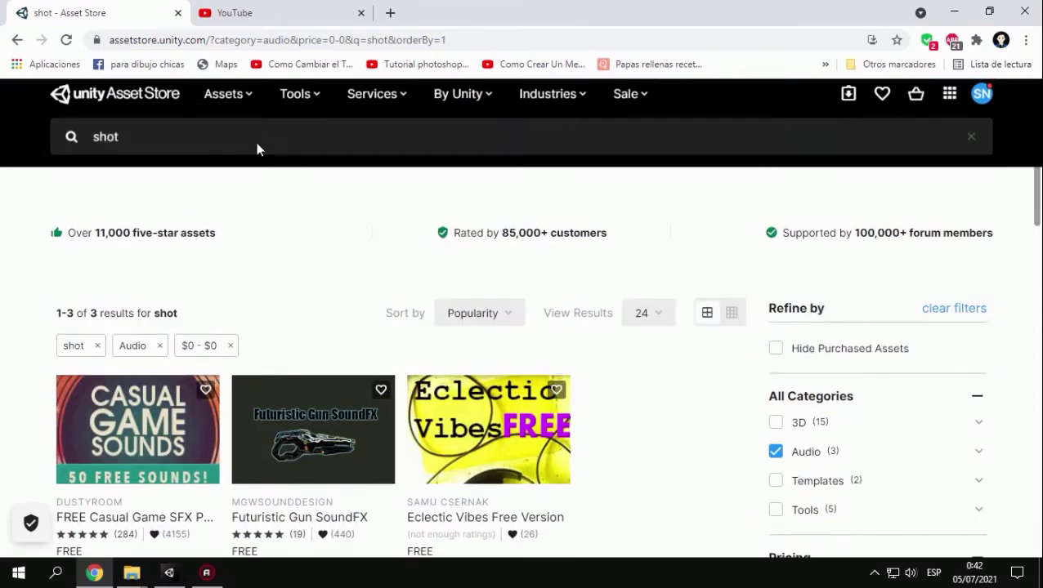
drag(130, 177, 40, 178)
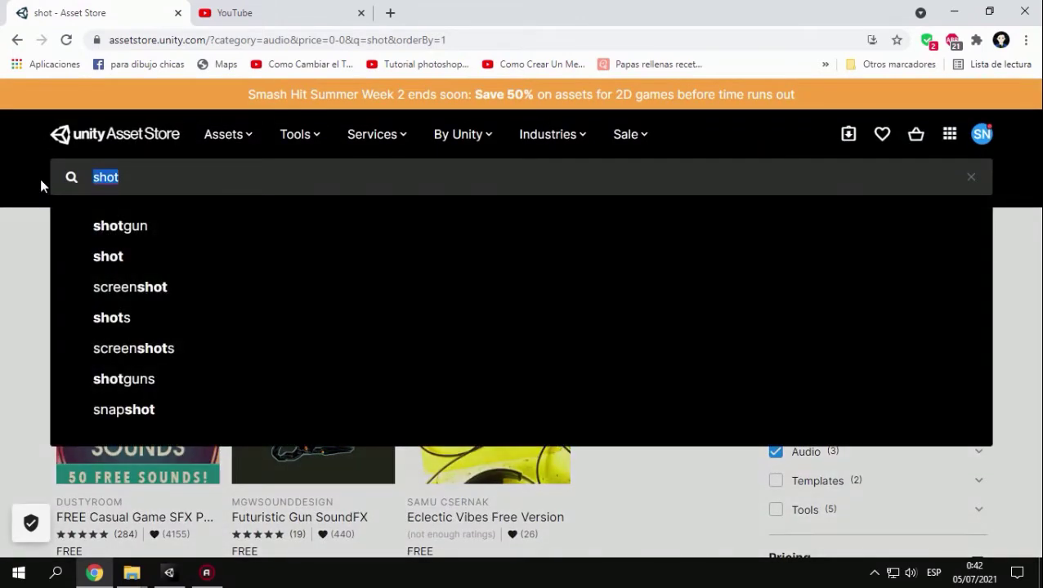
Search for 'gun' and scroll through the 174 free results, e.g. Machine Guns, Flare Gun.
text(gun)
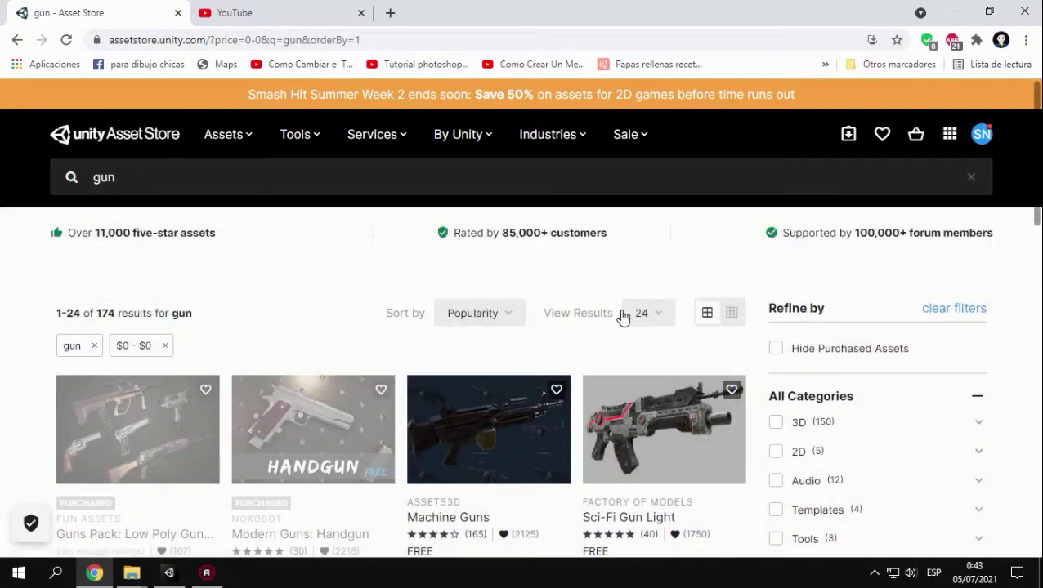
scroll(356, 360, down, 3)
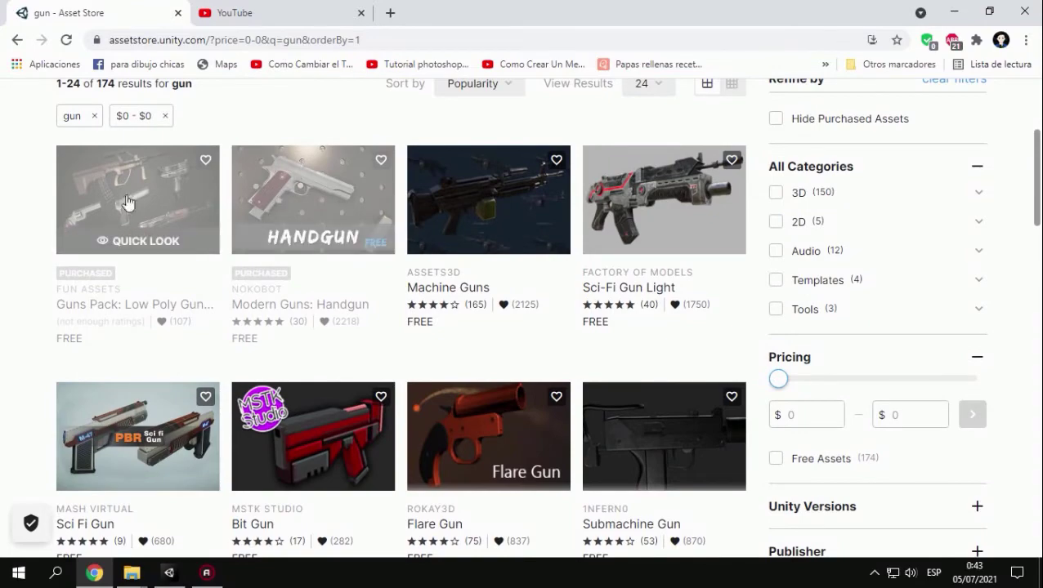
scroll(537, 272, down, 6)
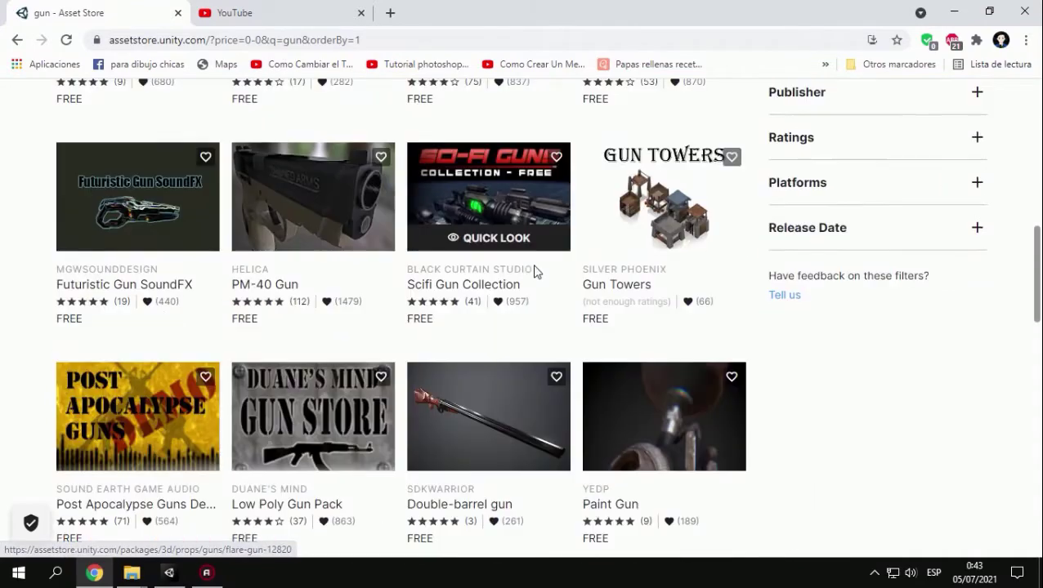
scroll(535, 272, down, 2)
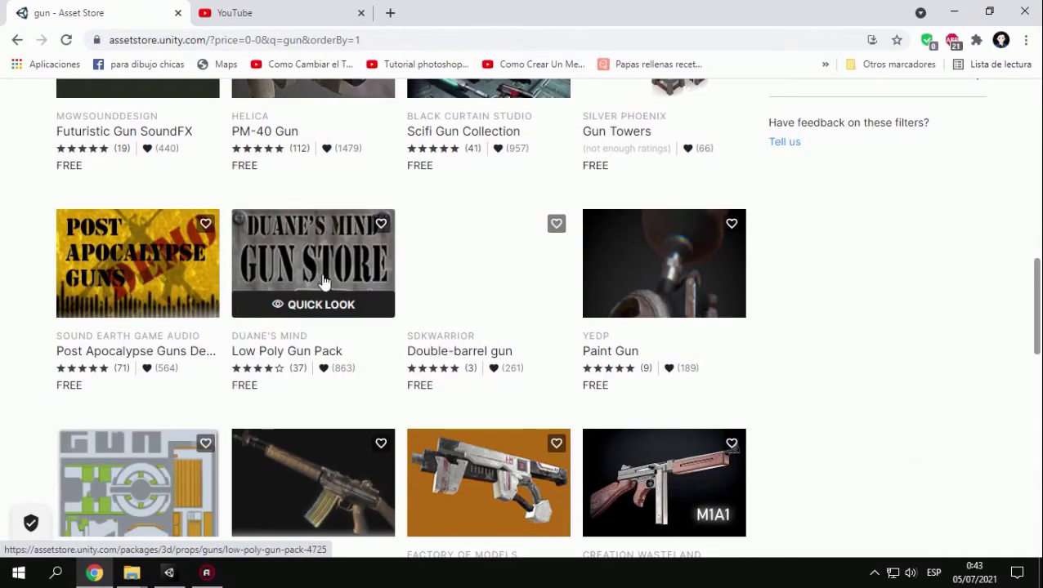
scroll(323, 282, down, 2)
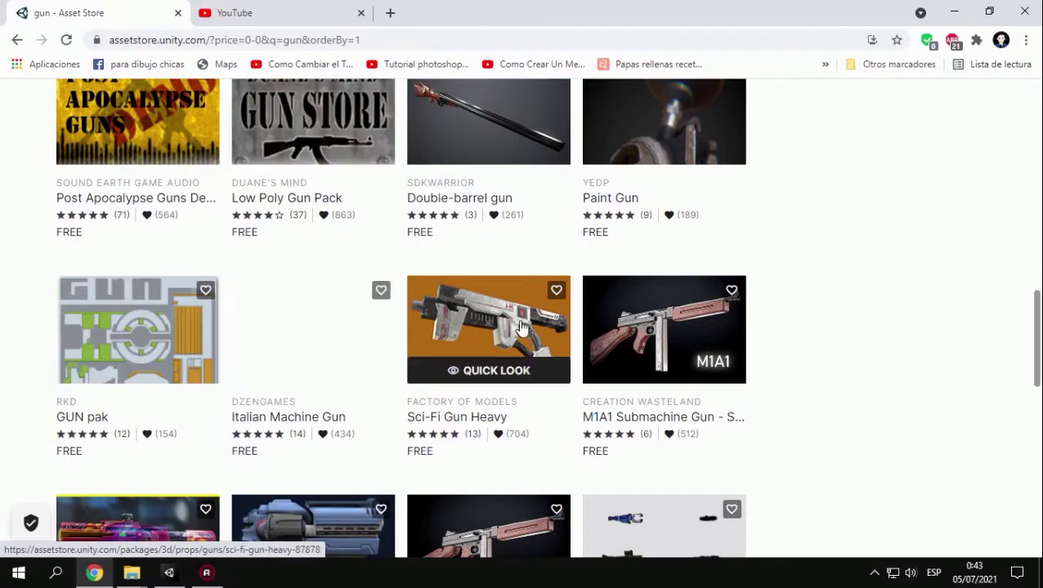
scroll(540, 331, down, 2)
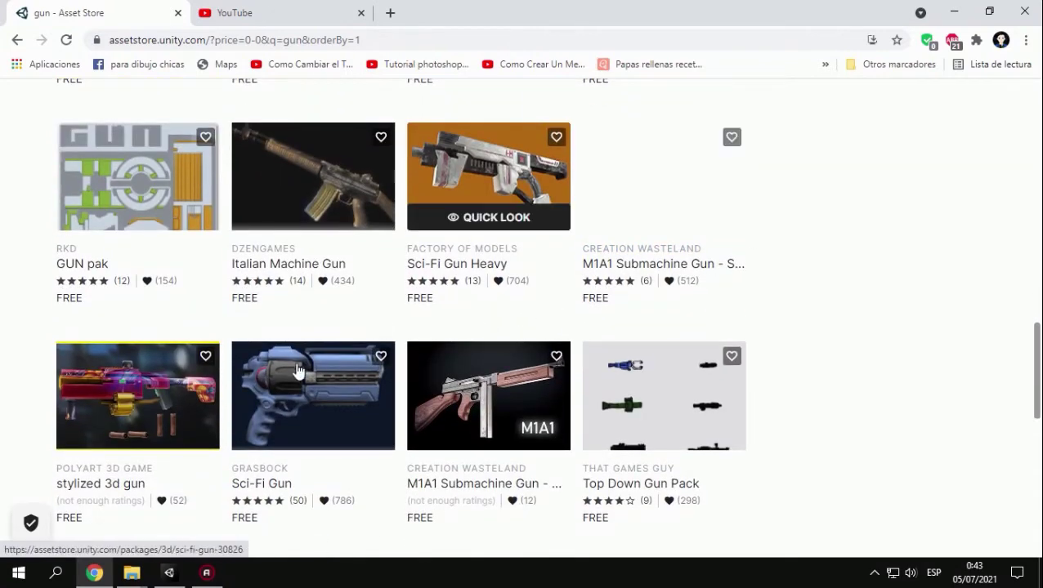
scroll(139, 408, up, 5)
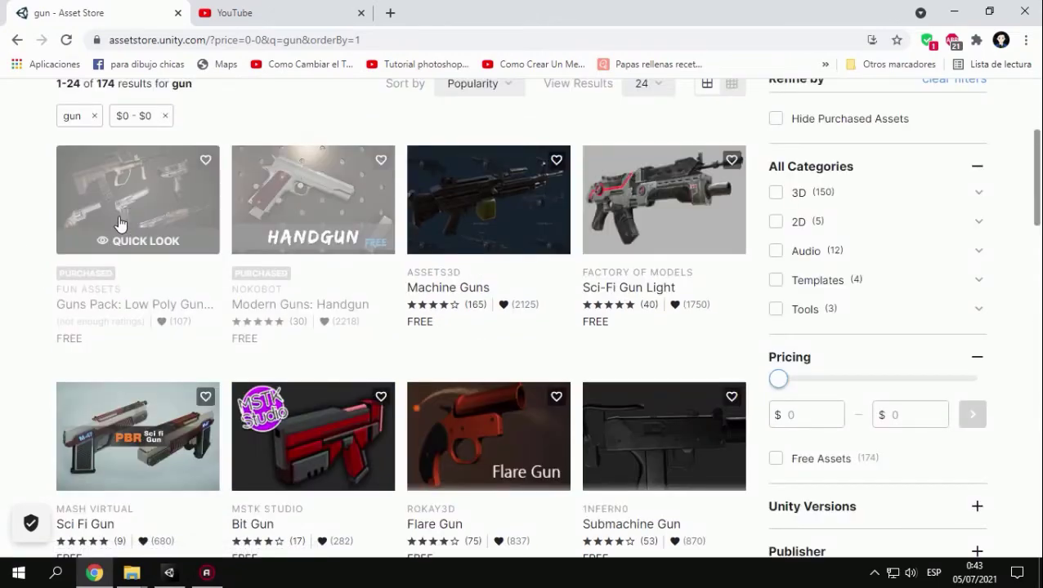
scroll(356, 298, down, 4)
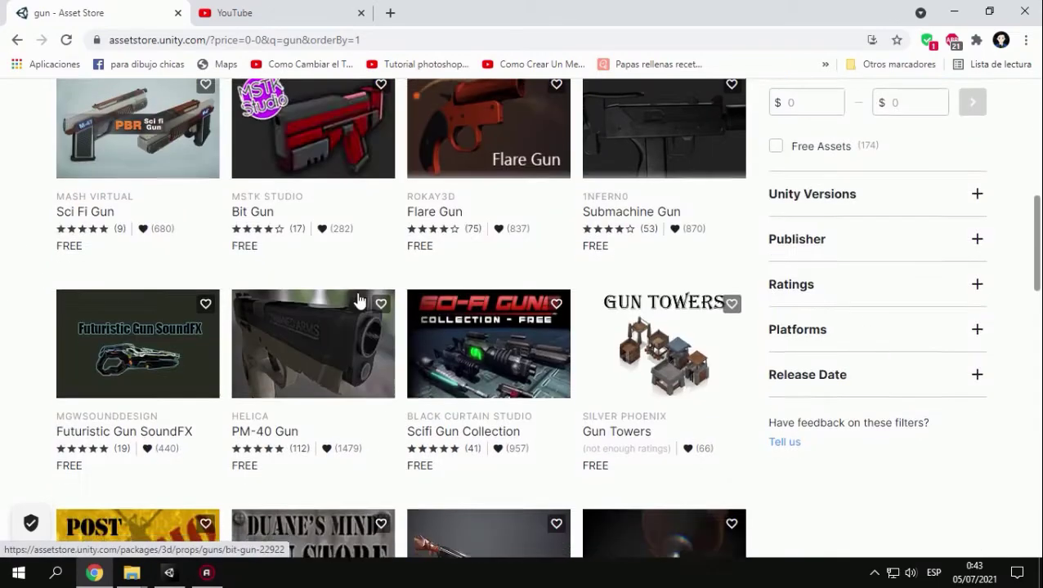
scroll(357, 300, down, 4)
scroll(361, 298, down, 3)
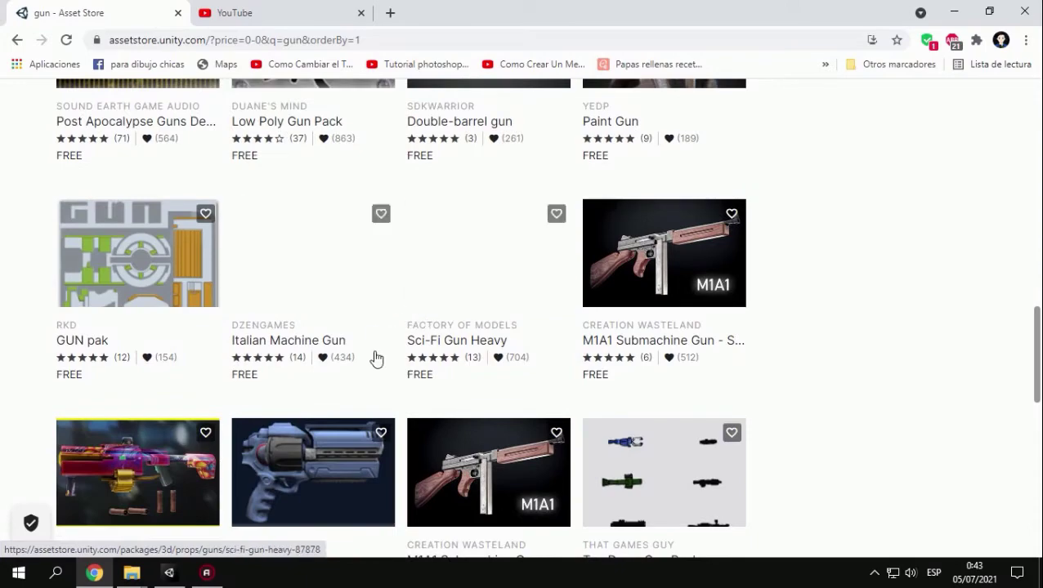
scroll(377, 356, down, 3)
scroll(463, 356, up, 3)
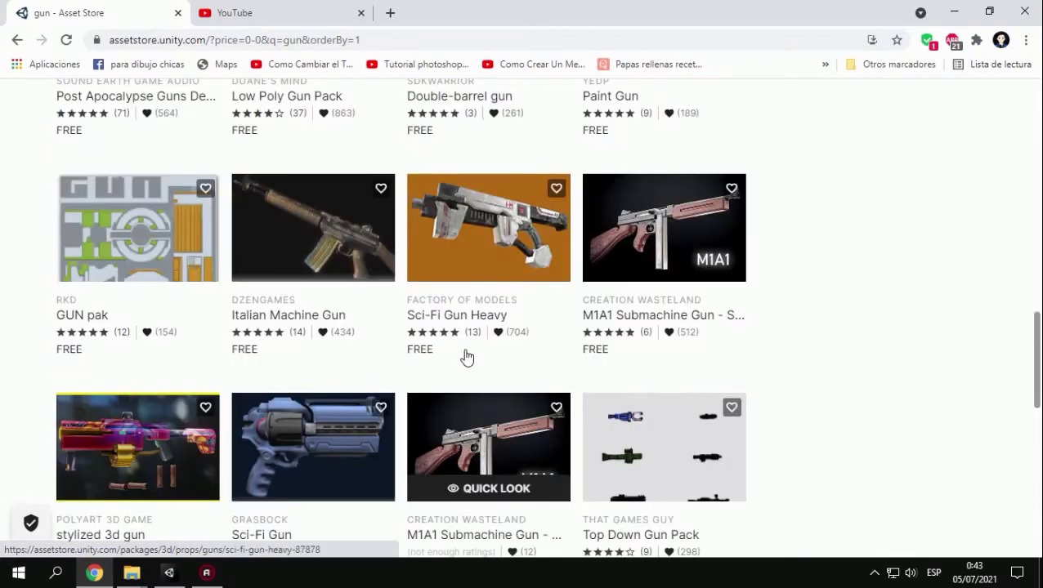
scroll(463, 355, up, 8)
scroll(462, 353, up, 5)
scroll(461, 353, up, 3)
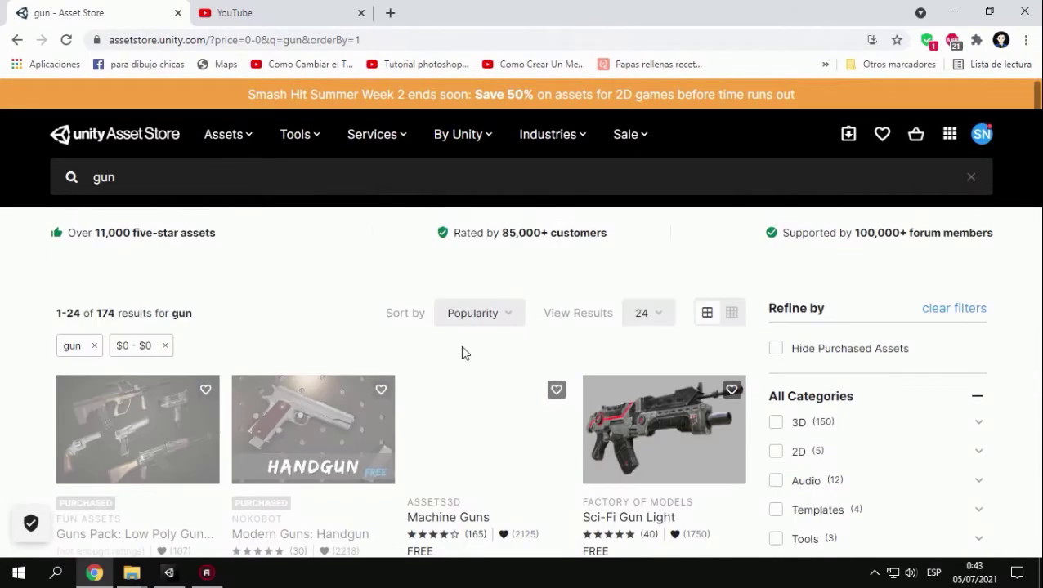
Search for 'city' and set the price filter to $0 - $0, leaving 124 results.
double_click(104, 177)
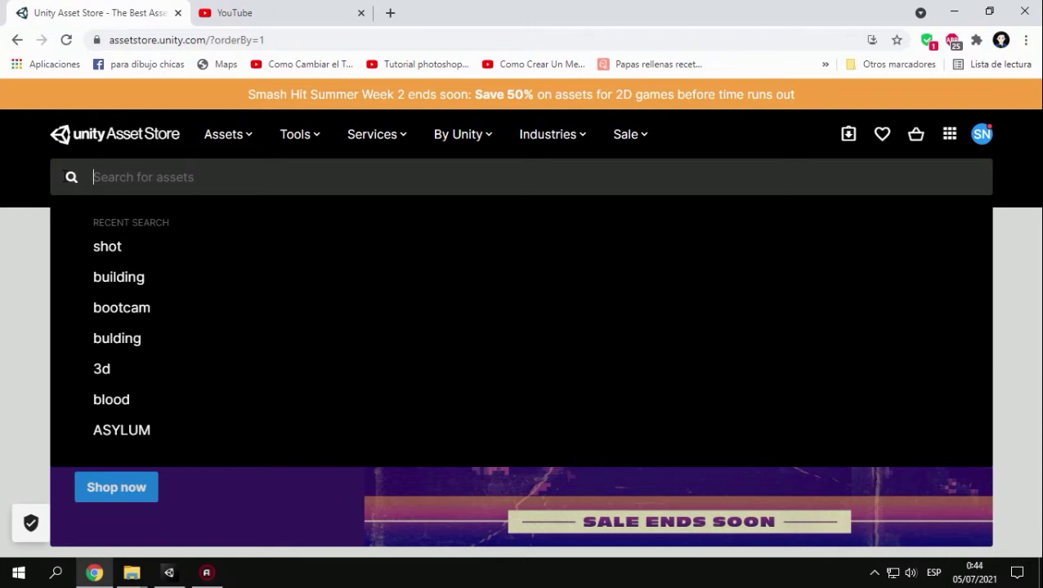
text(ci)
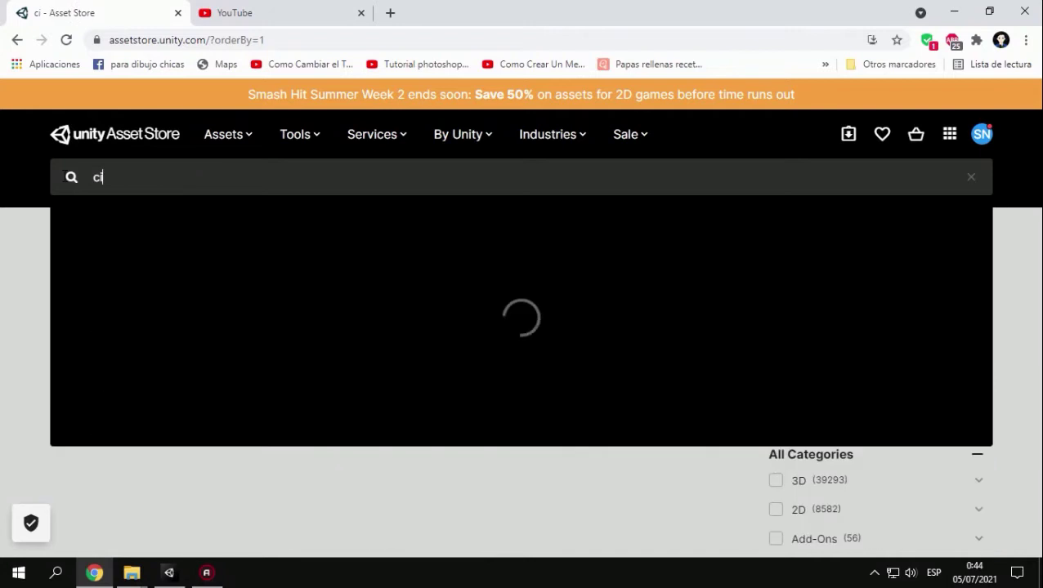
text(ty)
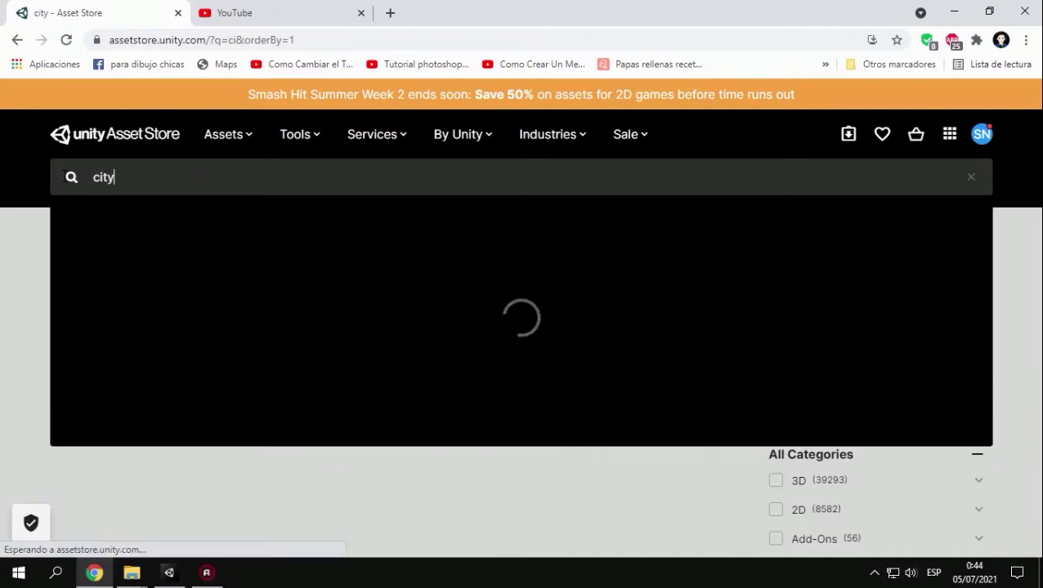
click(1018, 261)
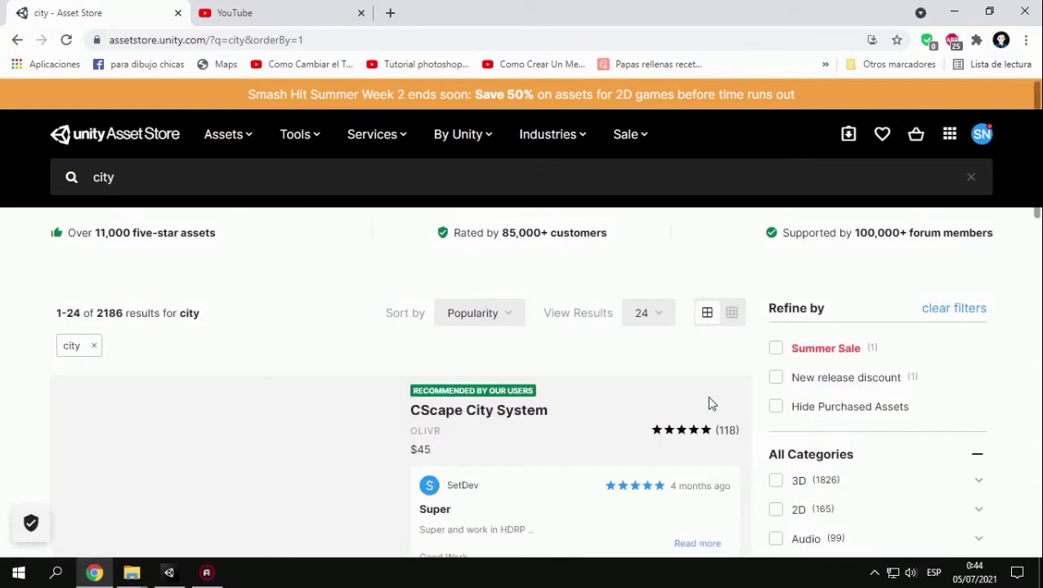
scroll(708, 402, down, 2)
scroll(945, 446, down, 2)
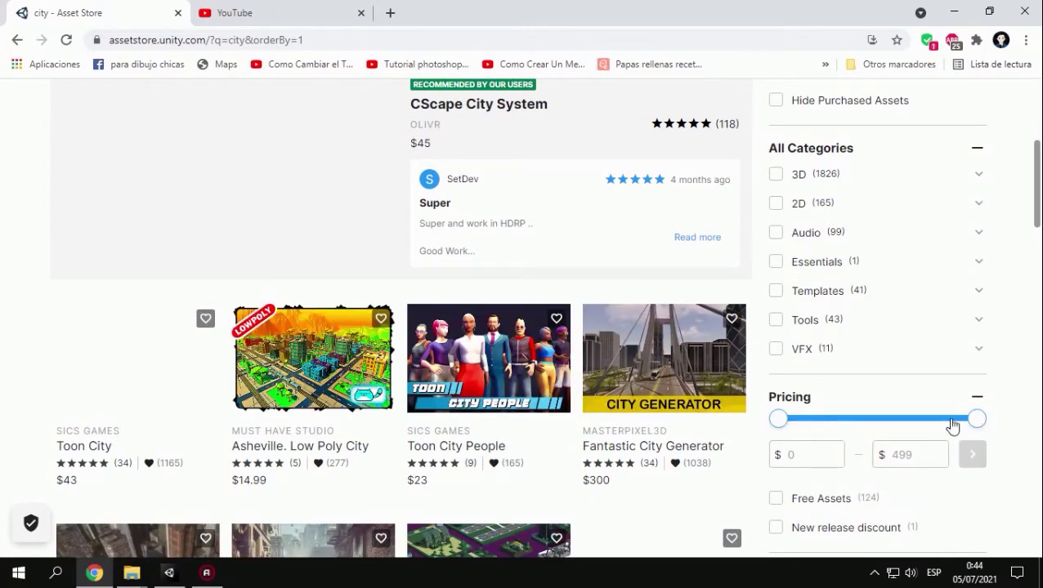
drag(953, 425, 763, 423)
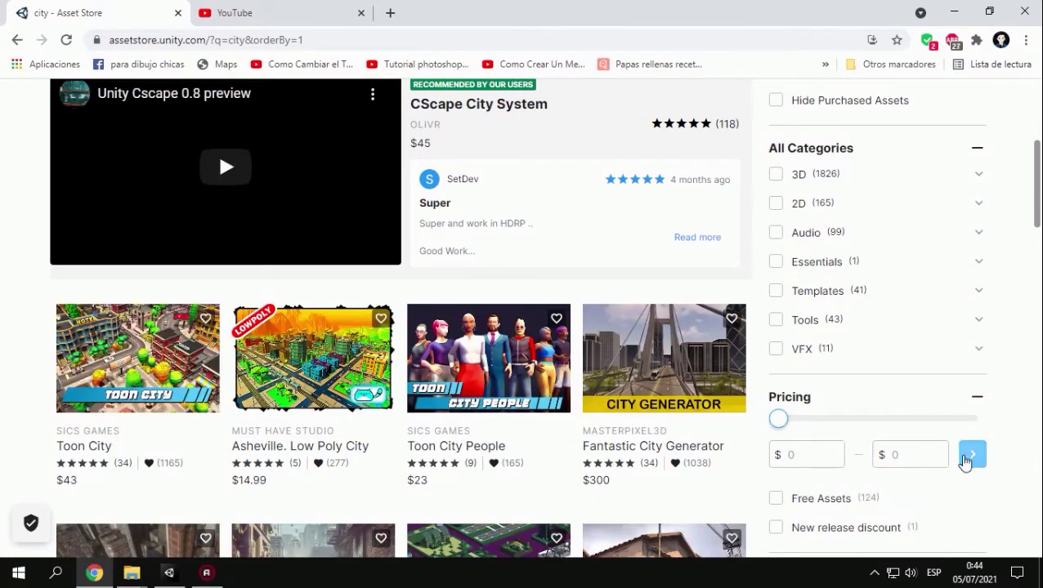
click(964, 459)
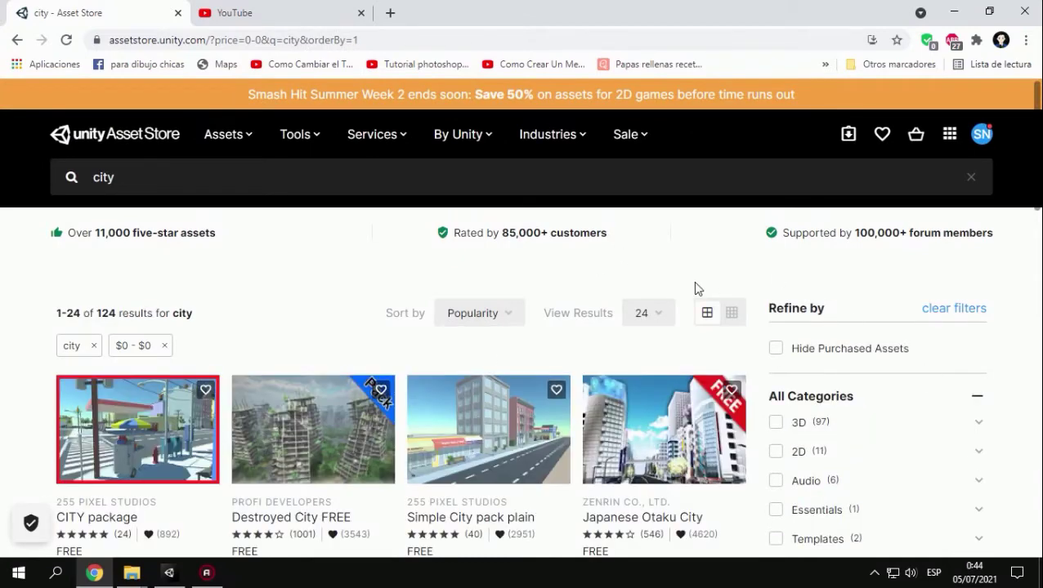
Browse the free city results, then go back to the Starfield Skybox asset page.
scroll(378, 424, down, 3)
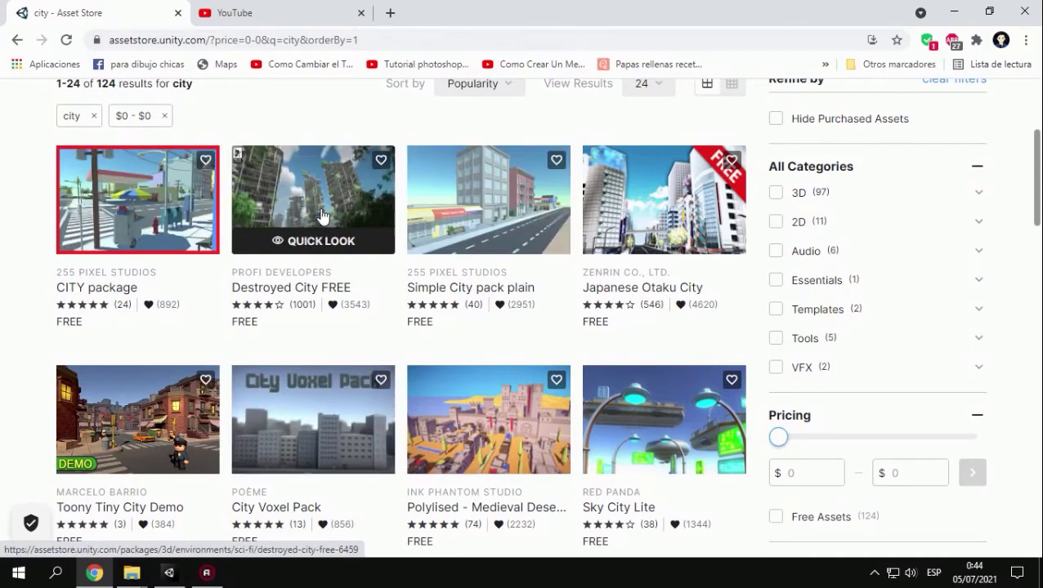
scroll(311, 206, down, 3)
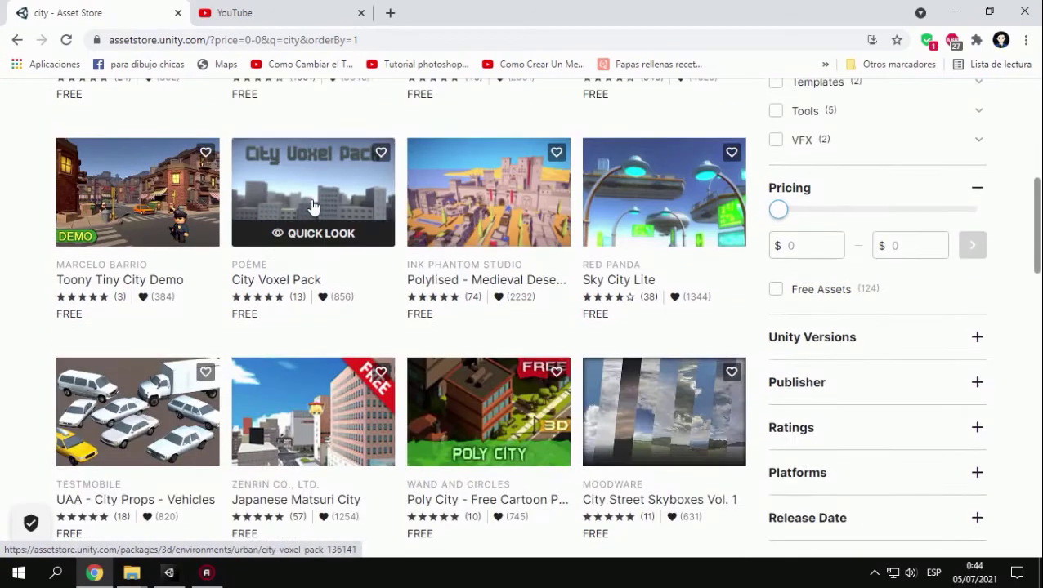
scroll(492, 327, down, 2)
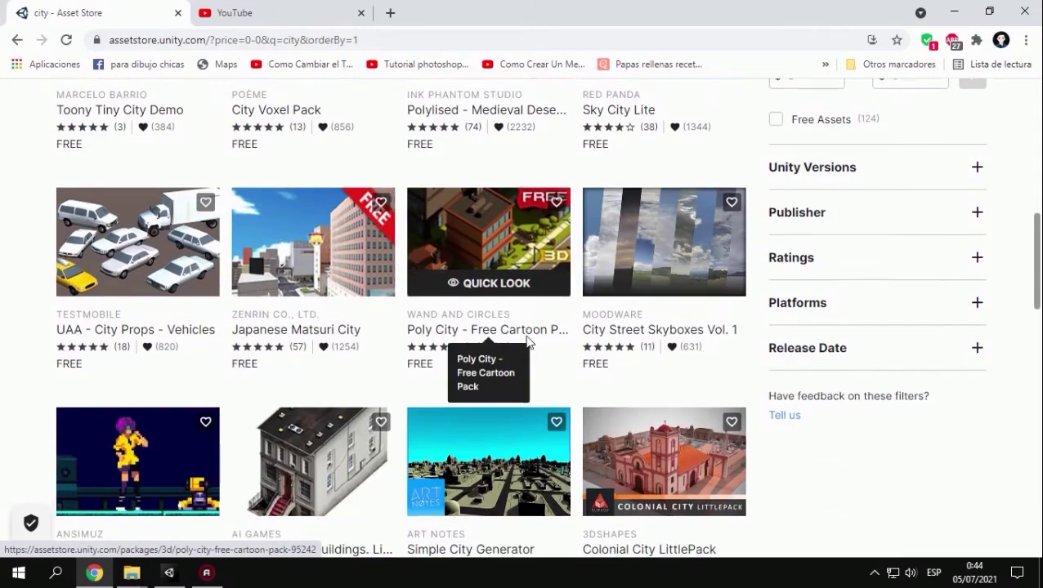
scroll(492, 327, down, 2)
scroll(494, 347, down, 5)
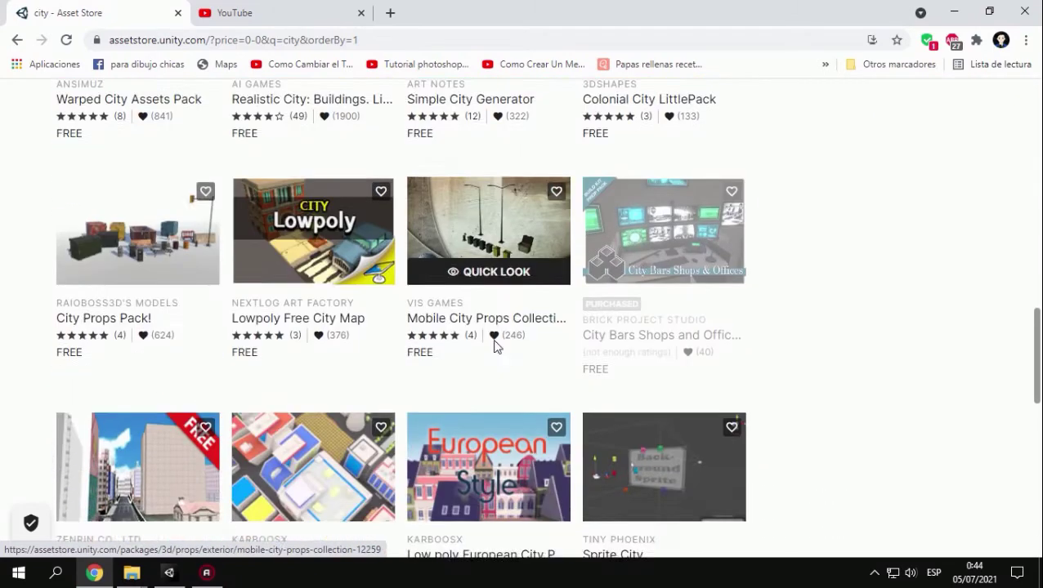
scroll(490, 392, down, 3)
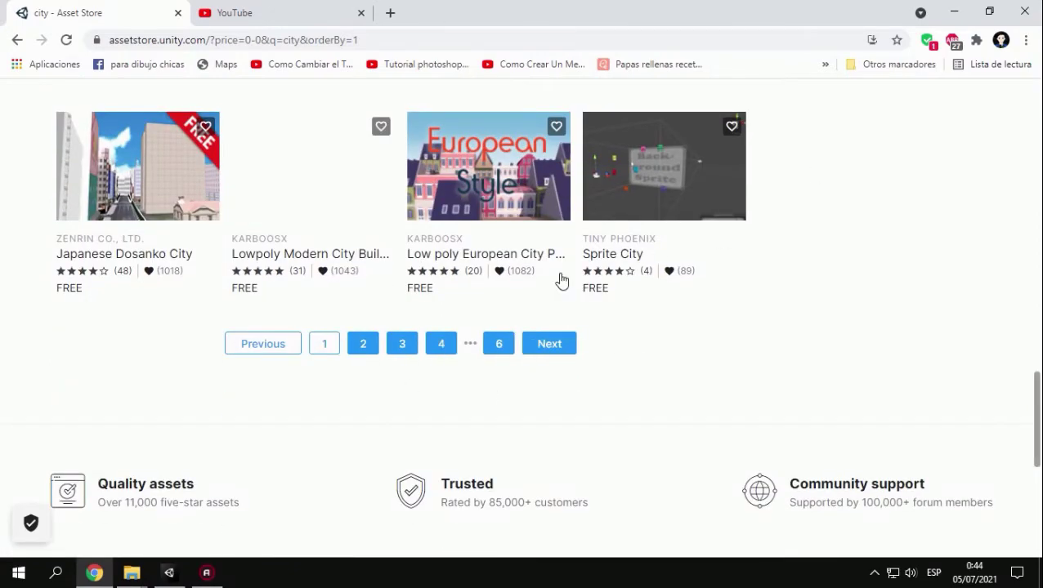
scroll(343, 368, up, 3)
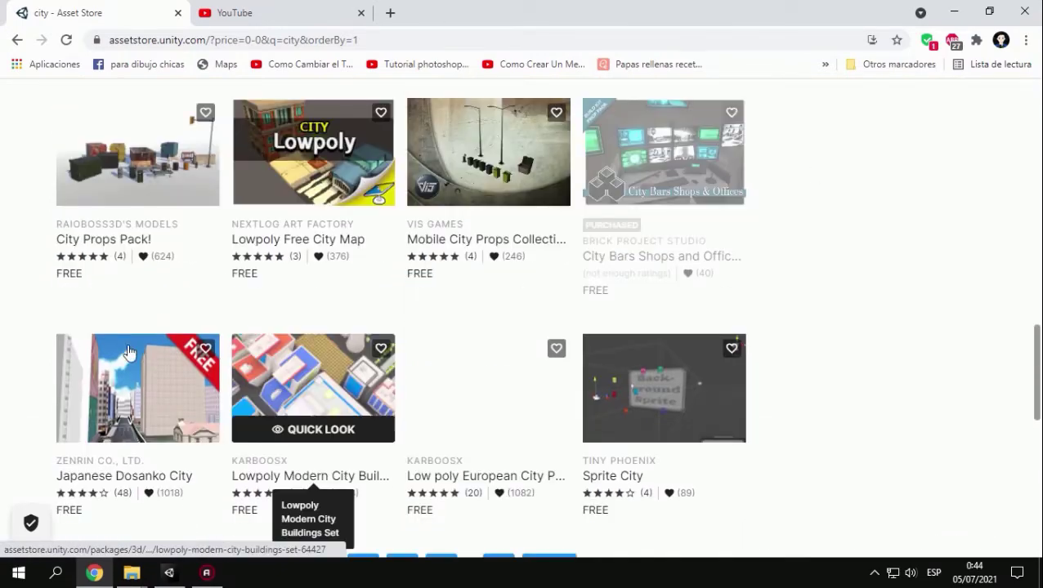
scroll(196, 335, up, 3)
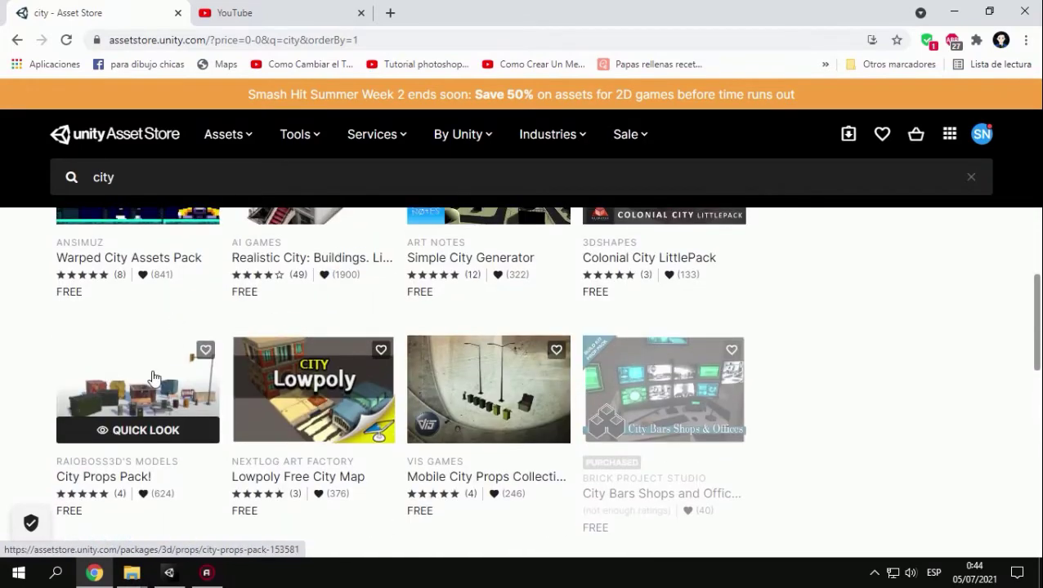
scroll(152, 455, down, 3)
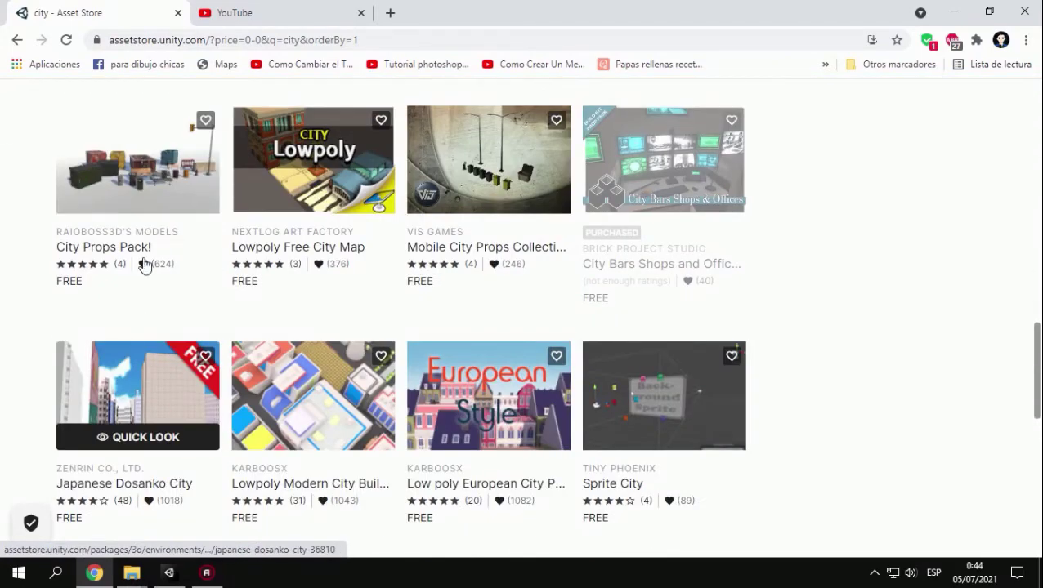
scroll(144, 261, up, 1)
scroll(149, 222, up, 3)
scroll(233, 317, down, 8)
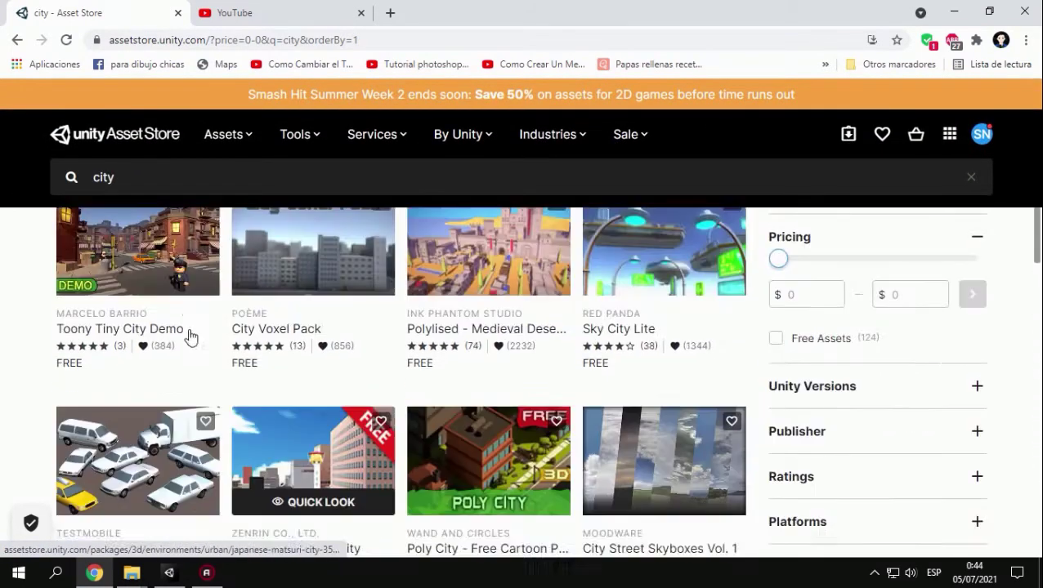
scroll(191, 337, up, 1)
scroll(326, 297, down, 6)
scroll(344, 297, up, 2)
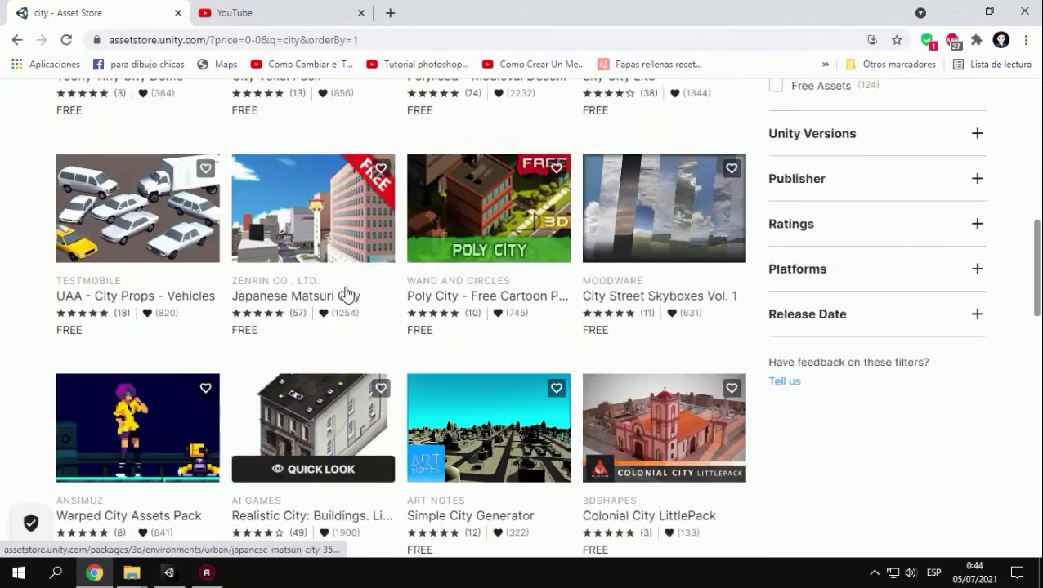
scroll(347, 344, up, 2)
scroll(347, 294, down, 4)
scroll(347, 294, down, 5)
scroll(347, 295, down, 2)
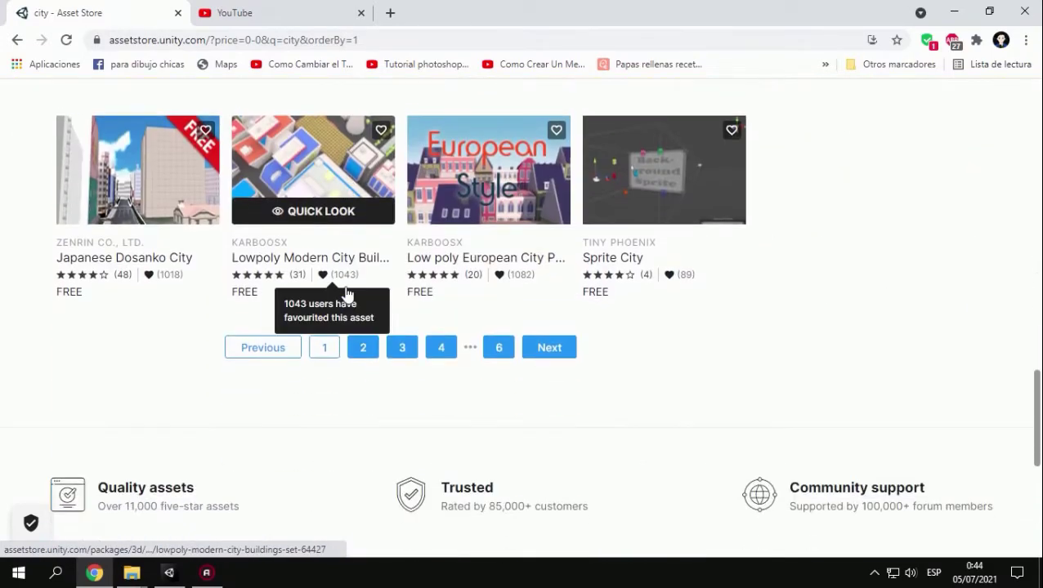
scroll(347, 294, up, 5)
scroll(347, 294, up, 4)
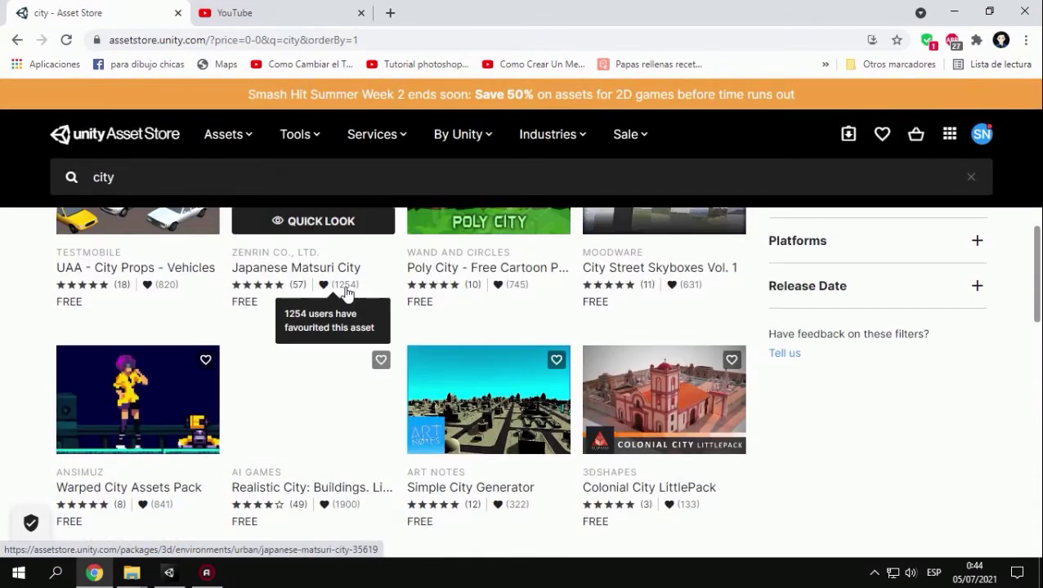
scroll(344, 294, up, 4)
scroll(344, 294, up, 4)
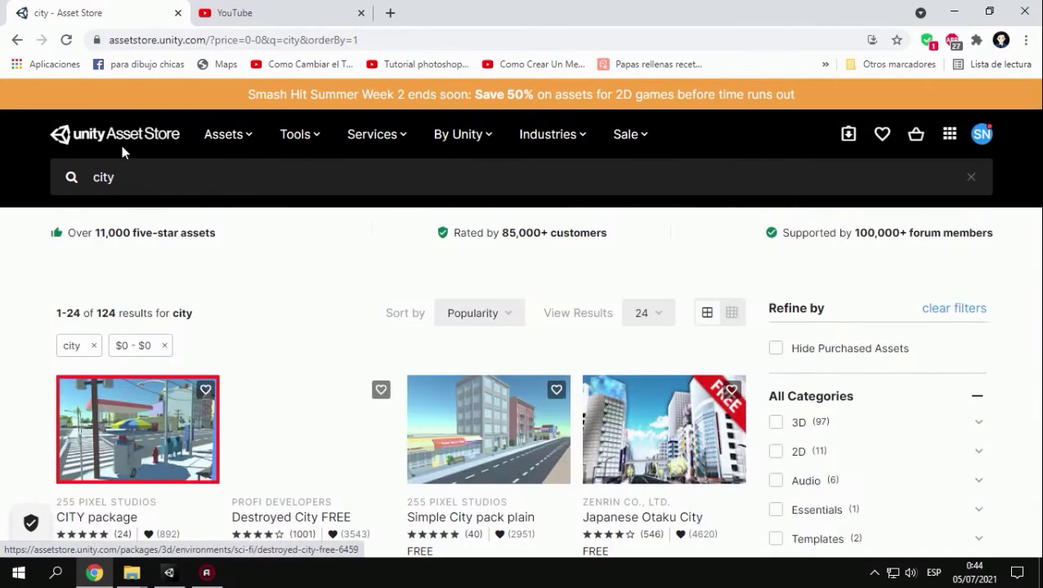
click(17, 39)
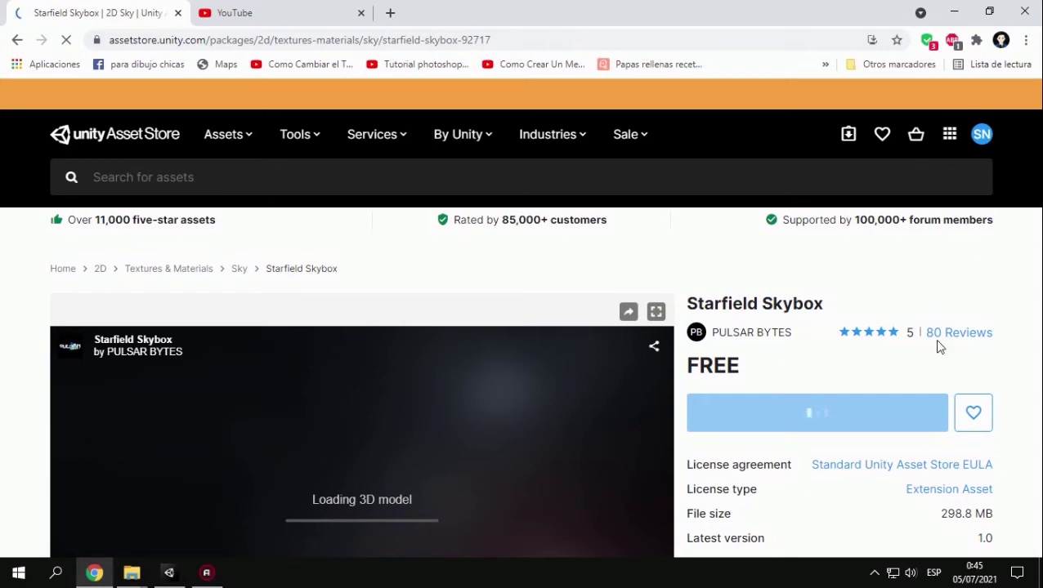
Claim the free Starfield Skybox, accept the Asset Store terms, and send it to Unity.
scroll(935, 349, down, 3)
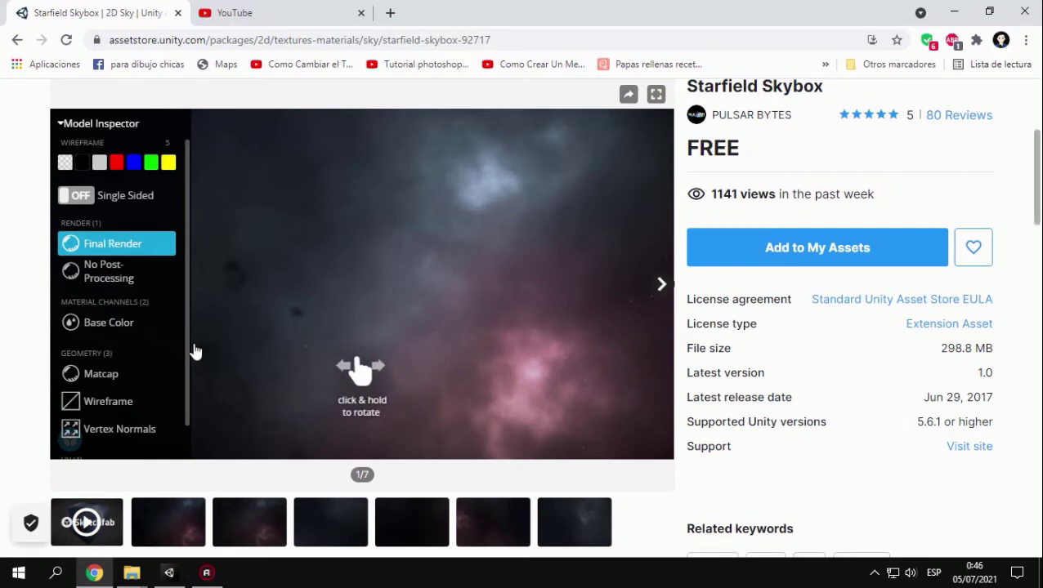
click(805, 255)
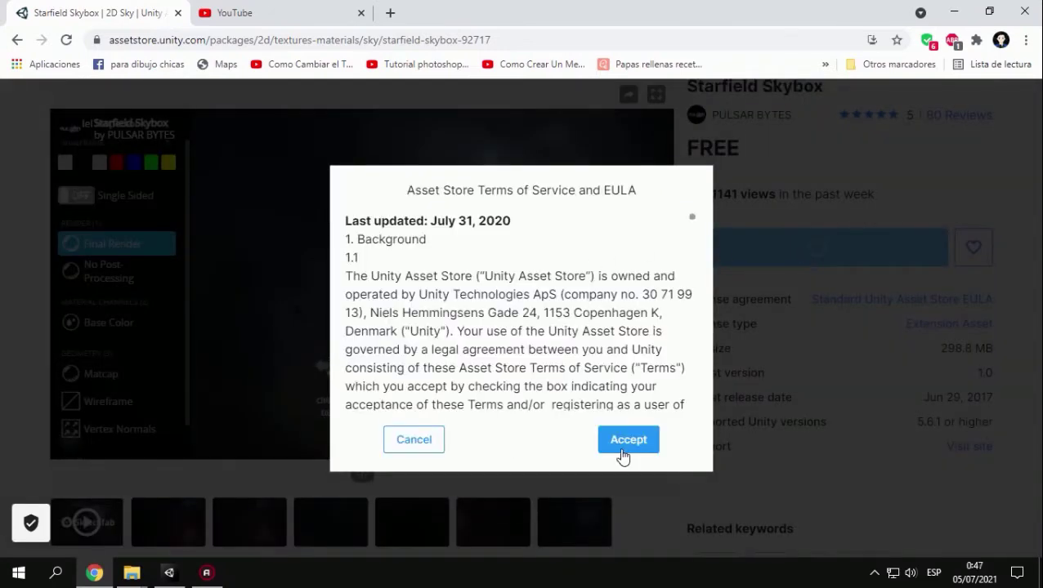
click(622, 446)
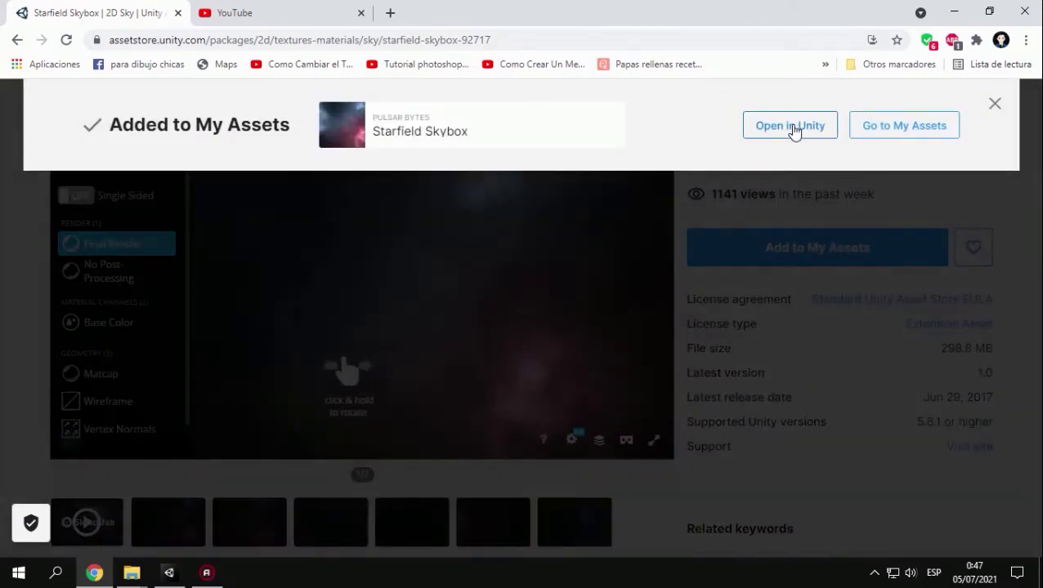
click(791, 128)
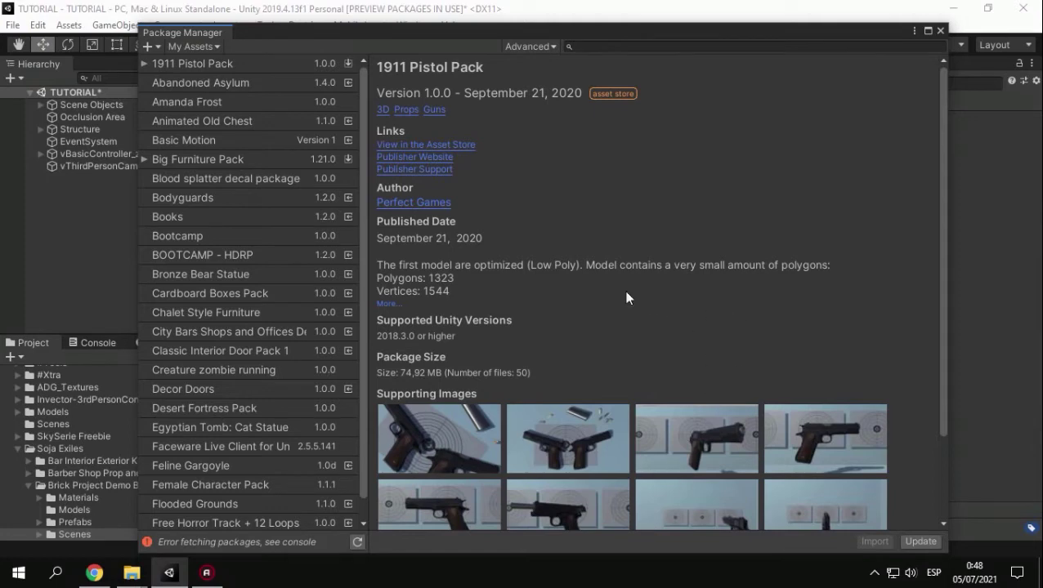
Show Starfield Skybox in Unity's Package Manager from the browser, then close the package window.
click(94, 573)
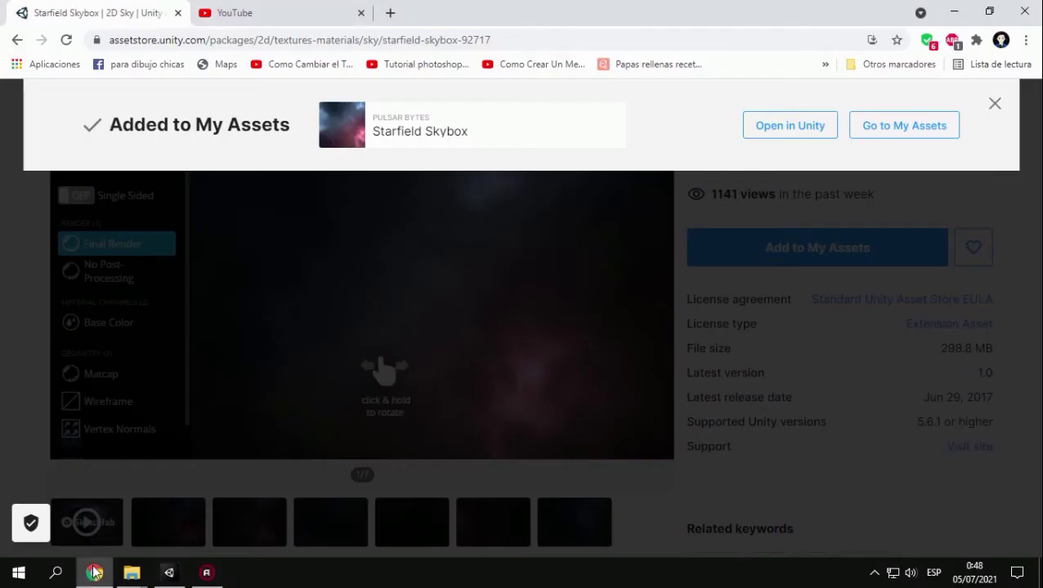
click(803, 133)
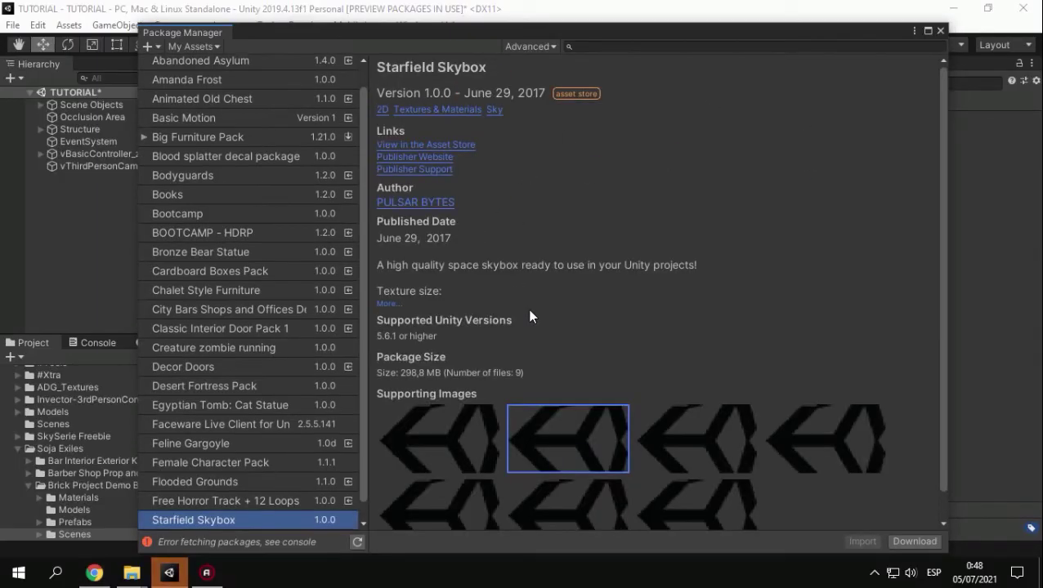
scroll(529, 317, down, 1)
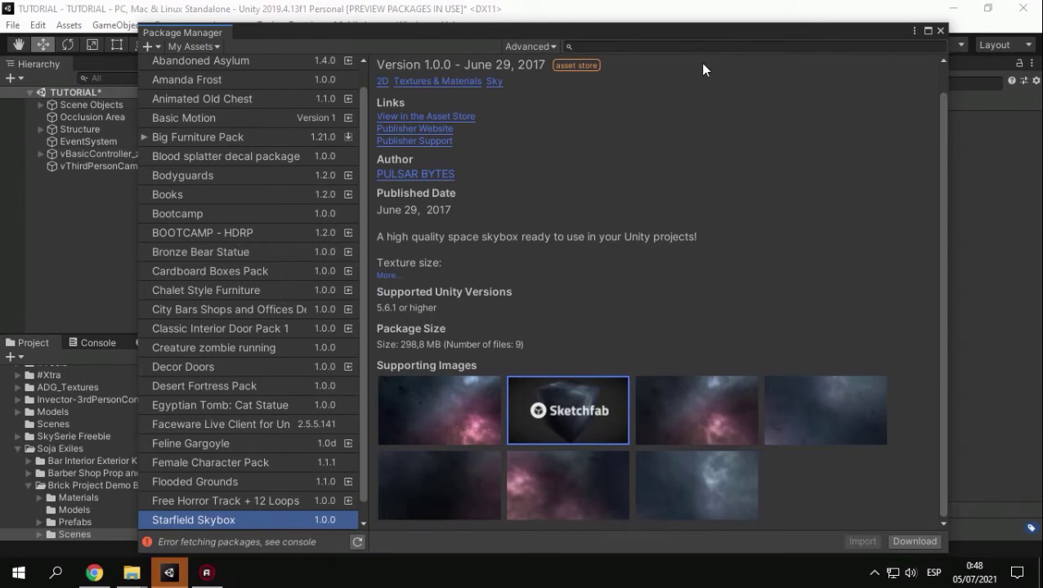
drag(738, 32, 657, 44)
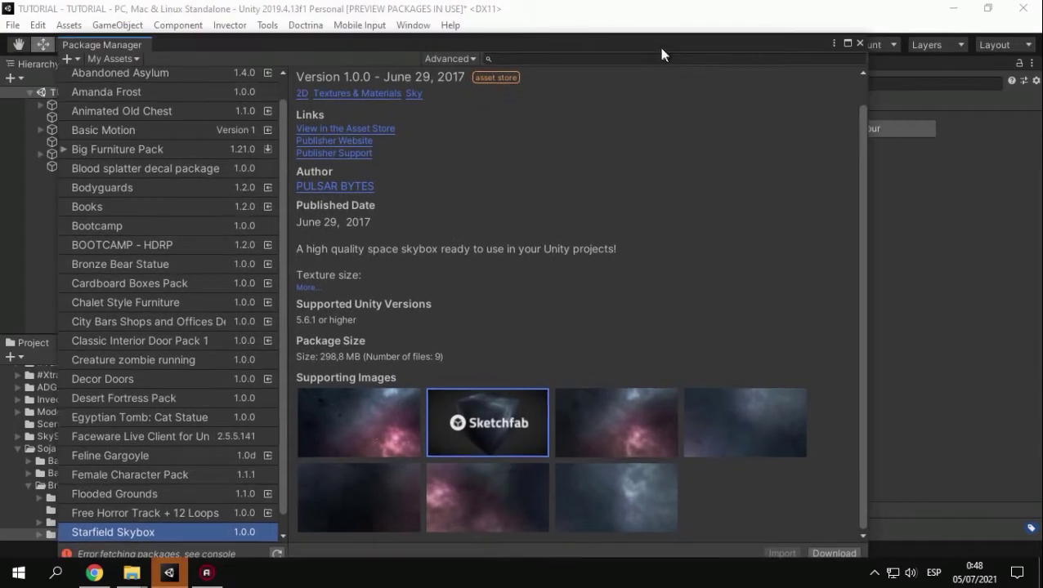
click(858, 43)
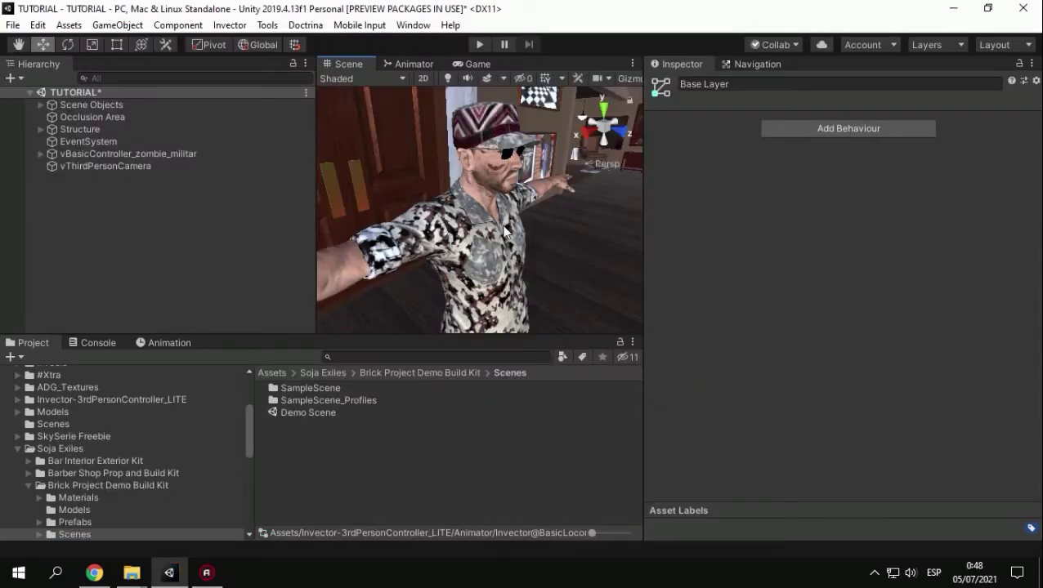
Orbit and zoom the Scene view out to a wide view of the barber-shop room.
mouse_move(498, 231)
alt+mouse_down()
mouse_move(477, 210)
mouse_move(487, 196)
mouse_move(502, 198)
mouse_move(483, 209)
mouse_move(488, 230)
mouse_move(531, 260)
mouse_move(446, 252)
mouse_move(503, 271)
mouse_move(403, 240)
mouse_move(436, 226)
mouse_move(501, 271)
mouse_move(476, 253)
mouse_move(416, 260)
mouse_move(469, 249)
alt+mouse_up()
scroll(528, 229, down, 3)
scroll(528, 229, down, 3)
scroll(470, 255, up, 1)
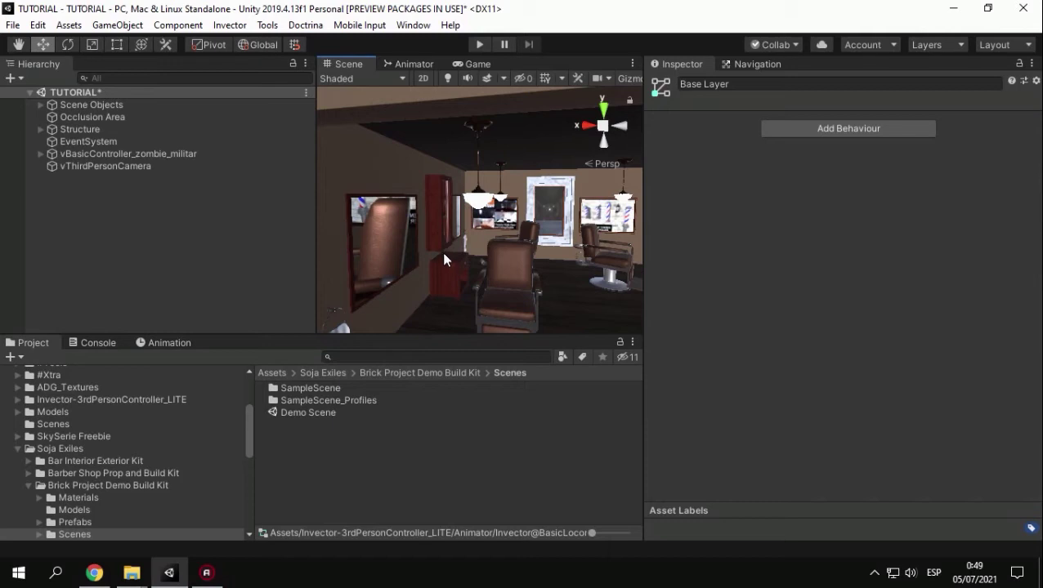
right_click(297, 464)
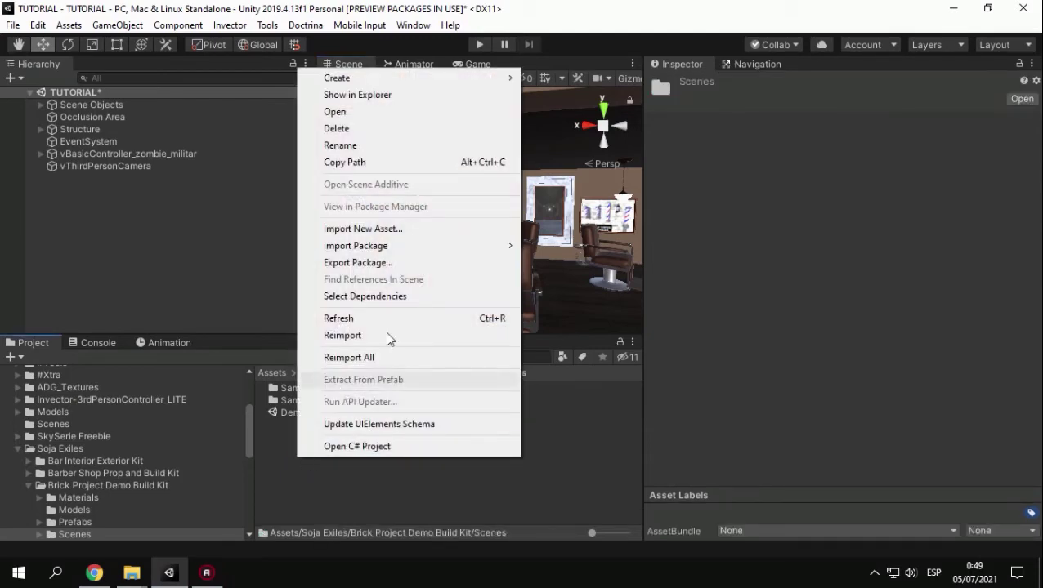
mouse_move(389, 73)
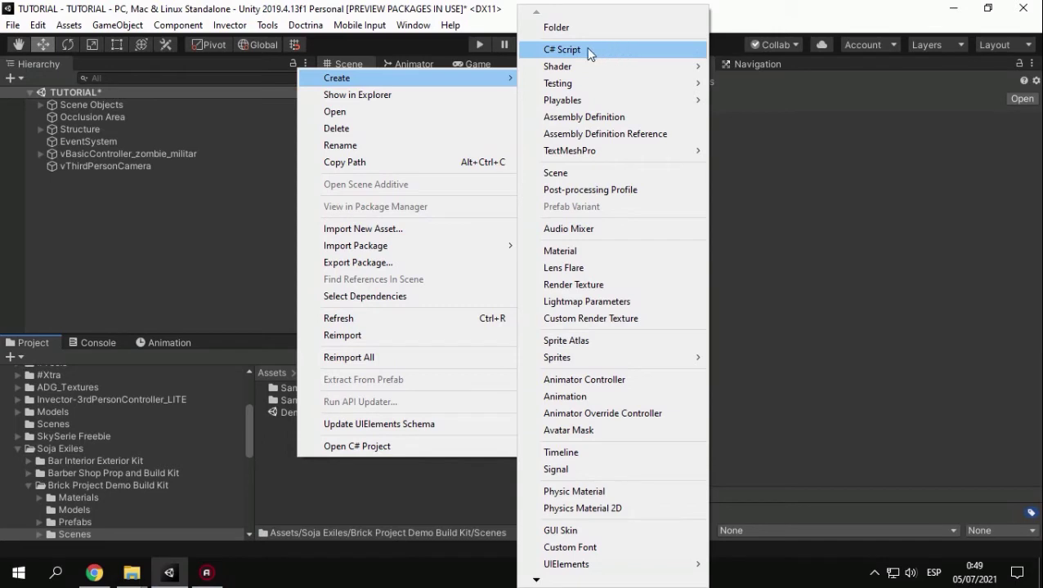
click(631, 50)
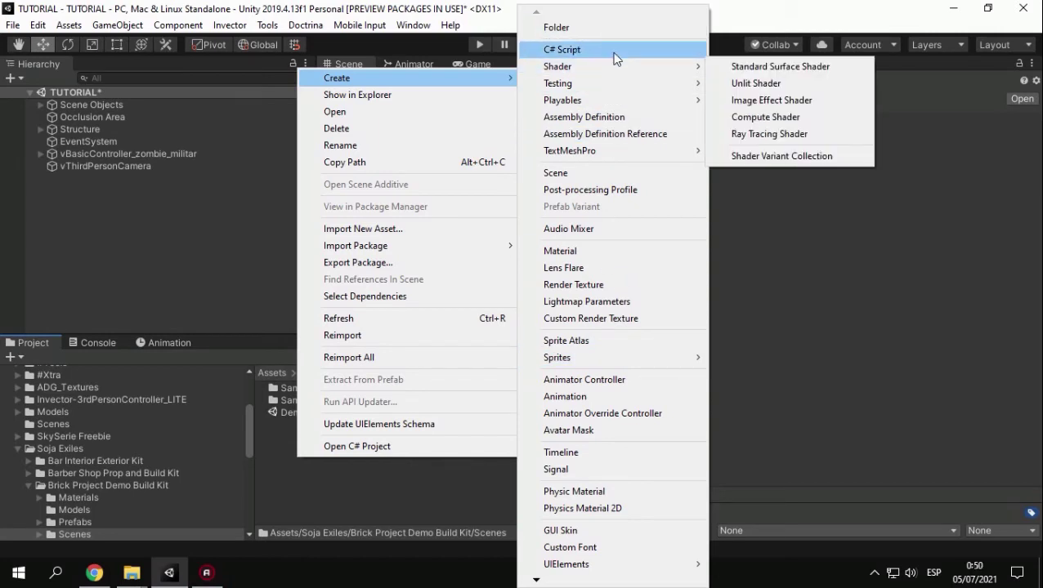
click(401, 496)
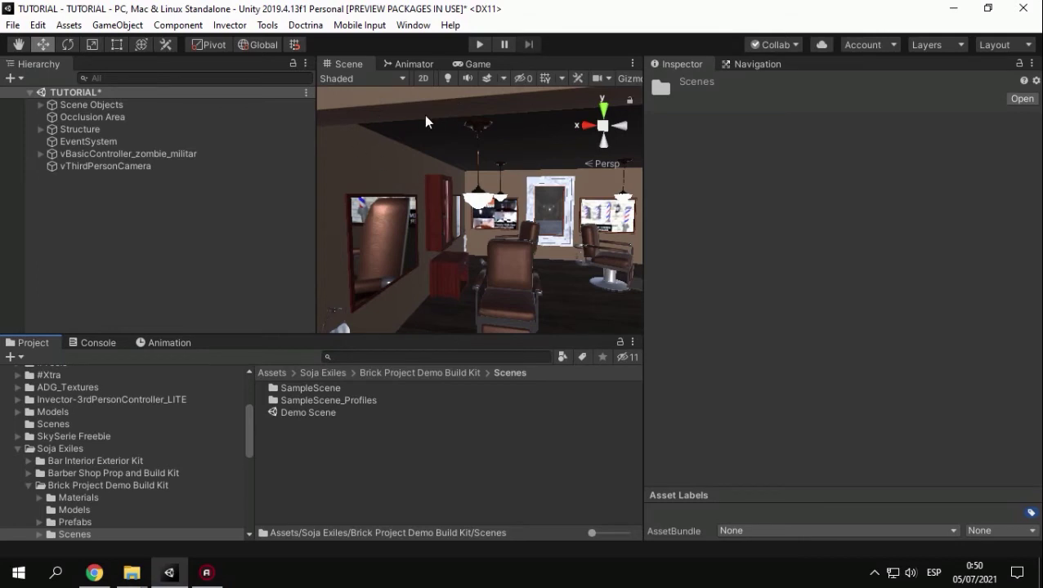
click(409, 24)
click(414, 25)
click(415, 23)
Open Window > Rendering > Lighting Settings and move the Lighting panel to the right.
mouse_move(500, 206)
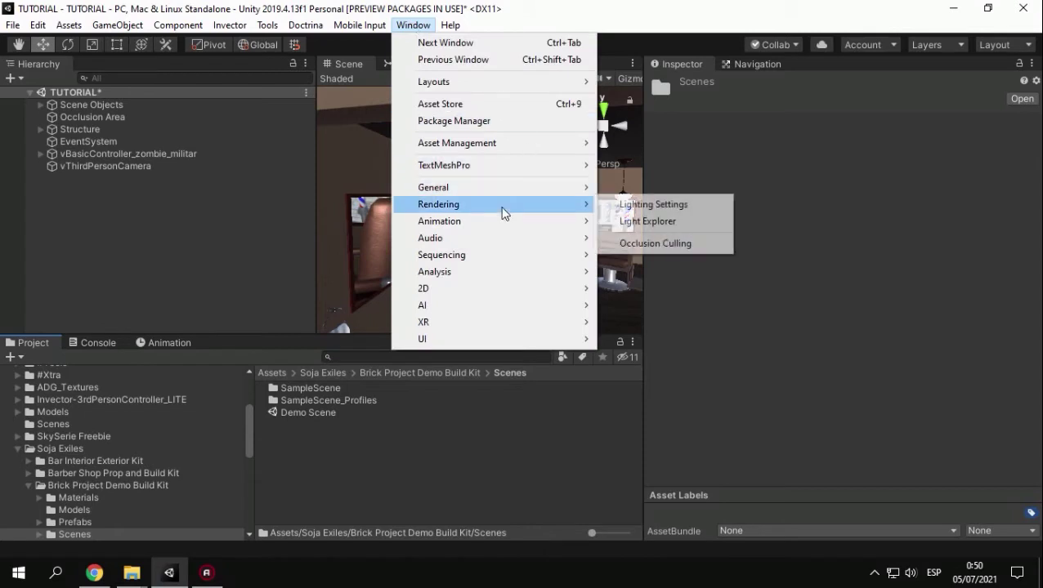
click(651, 206)
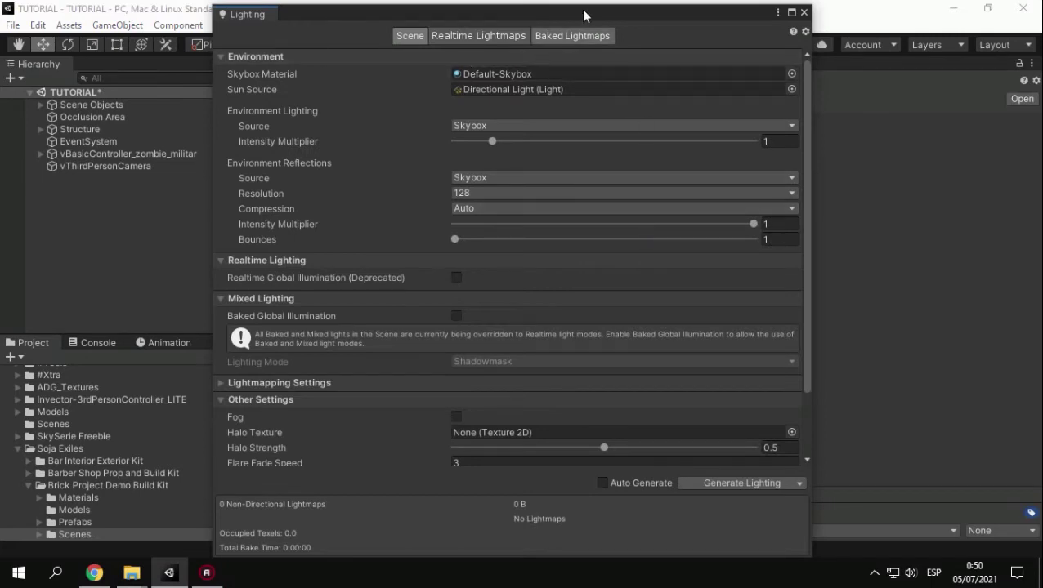
drag(581, 8, 728, 65)
drag(650, 69, 719, 70)
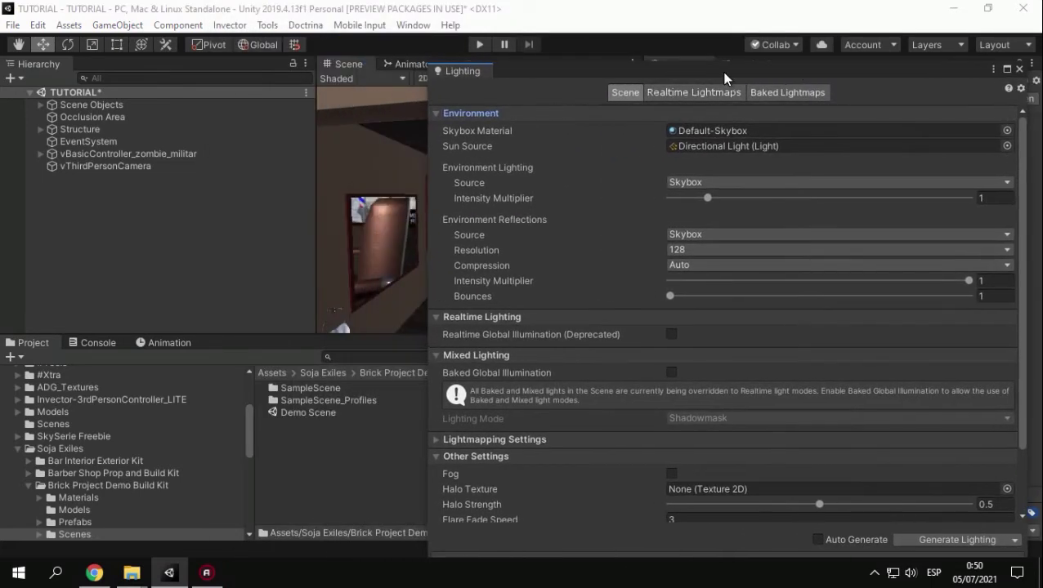
mouse_move(376, 130)
right_down()
mouse_move(372, 201)
mouse_move(442, 201)
right_up()
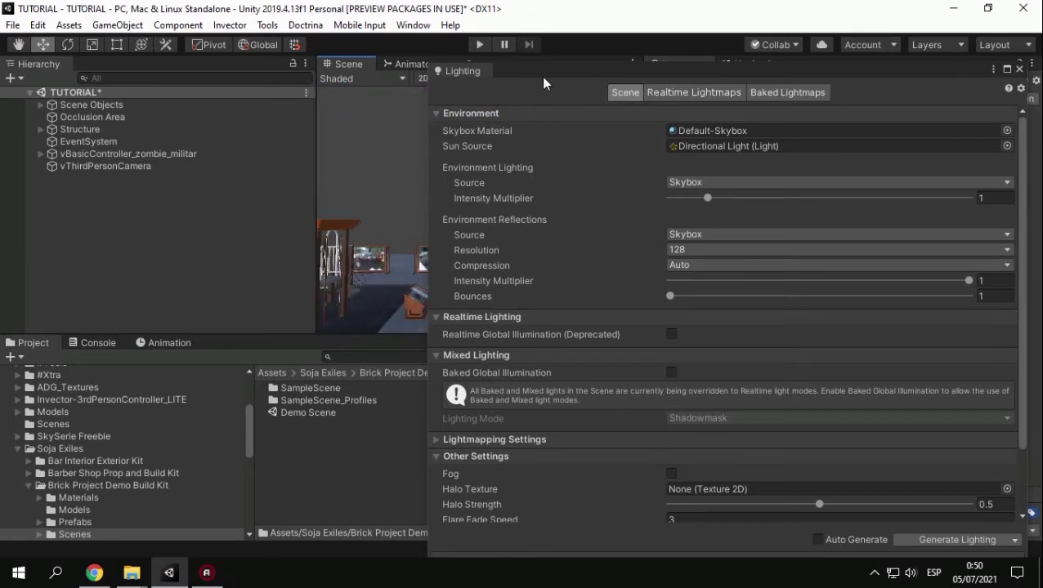
drag(578, 73, 725, 91)
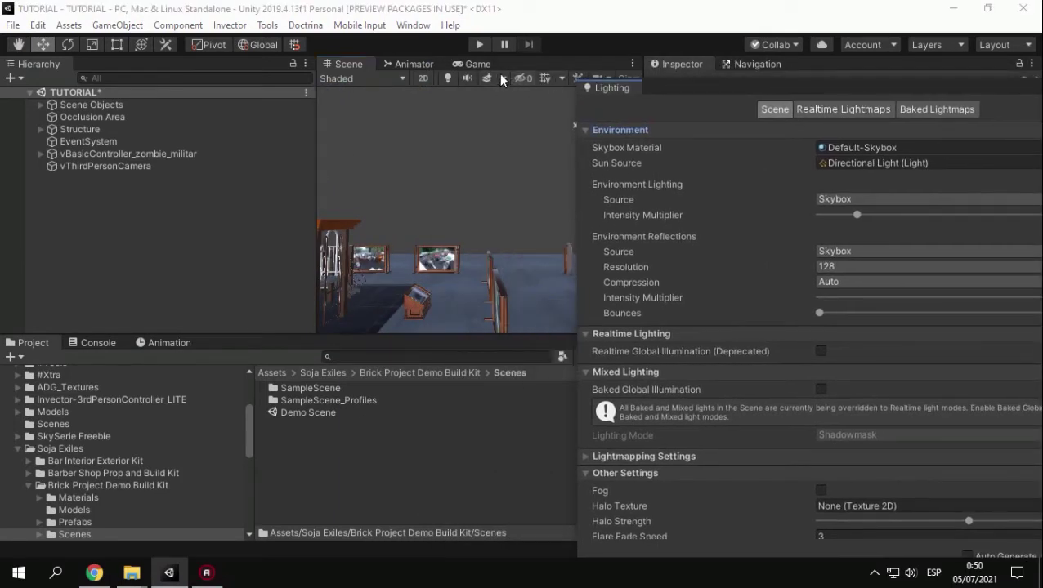
Enable the Scene view skybox, tilt up to see the sky, then dismiss the browser's Added notice.
click(486, 78)
mouse_move(367, 122)
right_down()
mouse_move(371, 148)
mouse_move(444, 184)
right_up()
right_drag(467, 190, 450, 216)
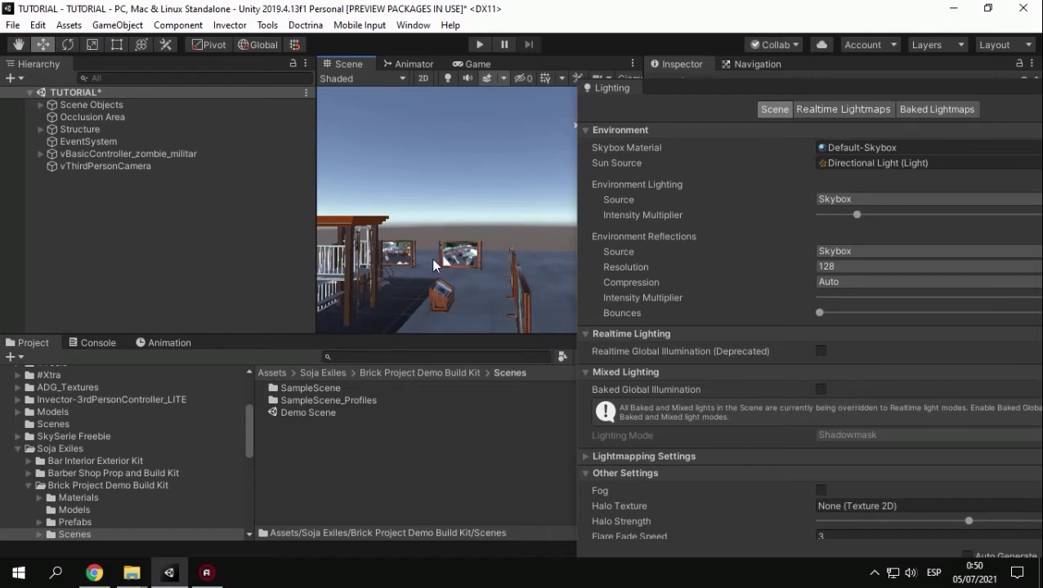
mouse_move(433, 263)
right_down()
mouse_move(672, 33)
mouse_move(845, 7)
right_up()
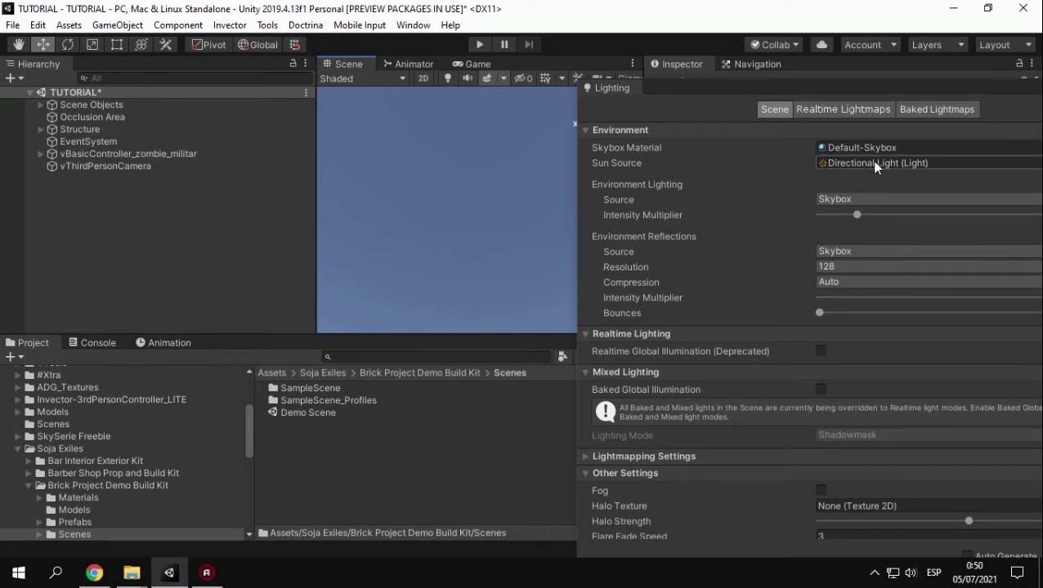
mouse_move(482, 129)
right_down()
mouse_move(531, 329)
mouse_move(527, 319)
right_up()
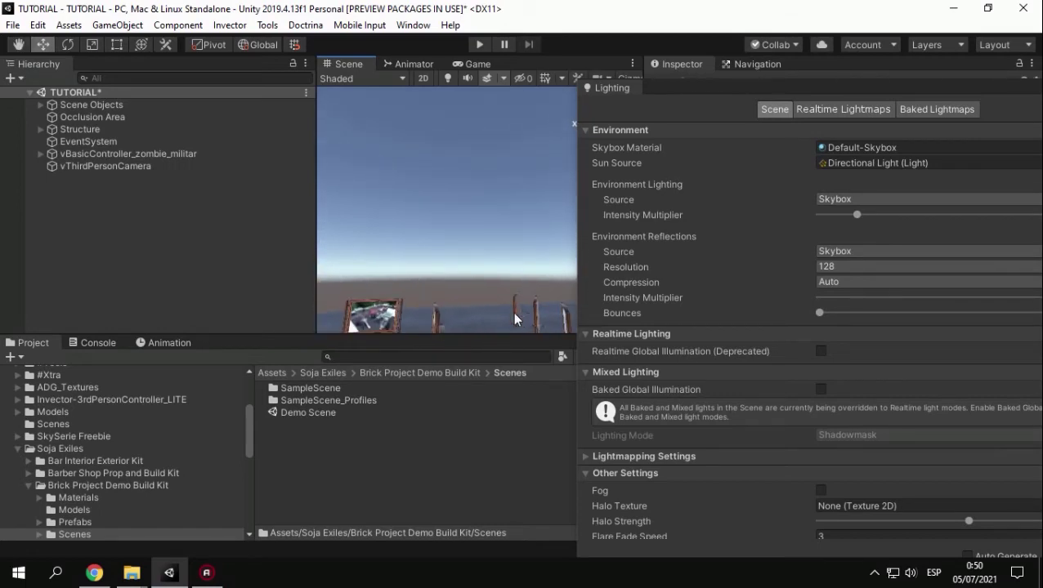
click(105, 582)
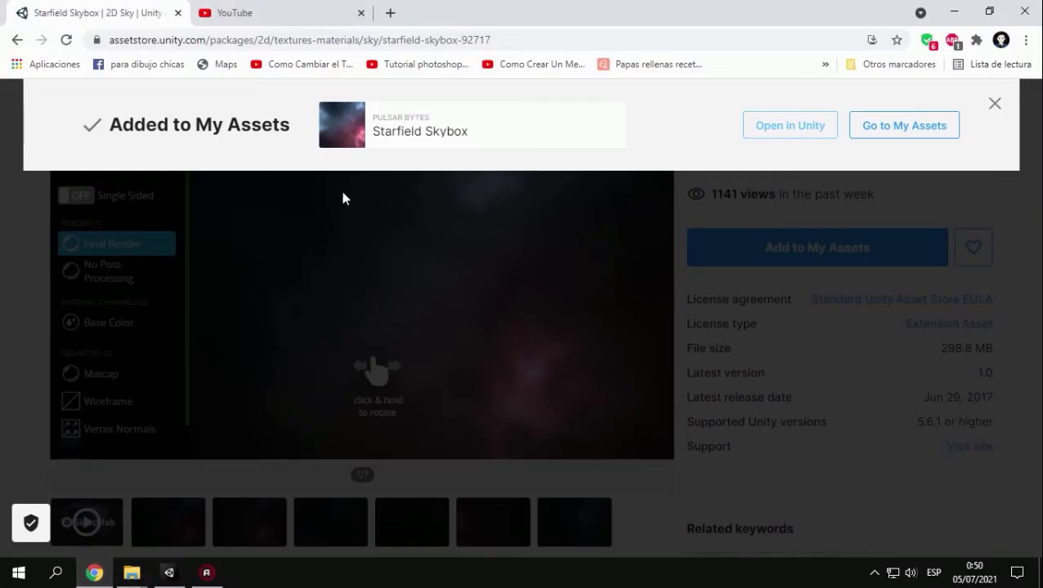
click(993, 104)
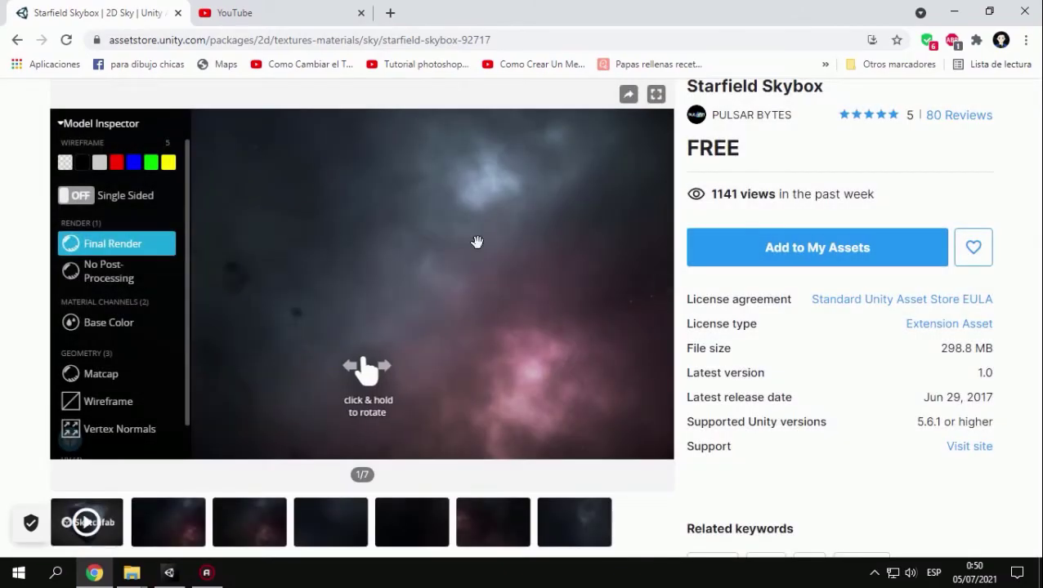
Open the SkySerie Freebie folder in Unity and enlarge its thumbnails to preview the skies.
click(167, 574)
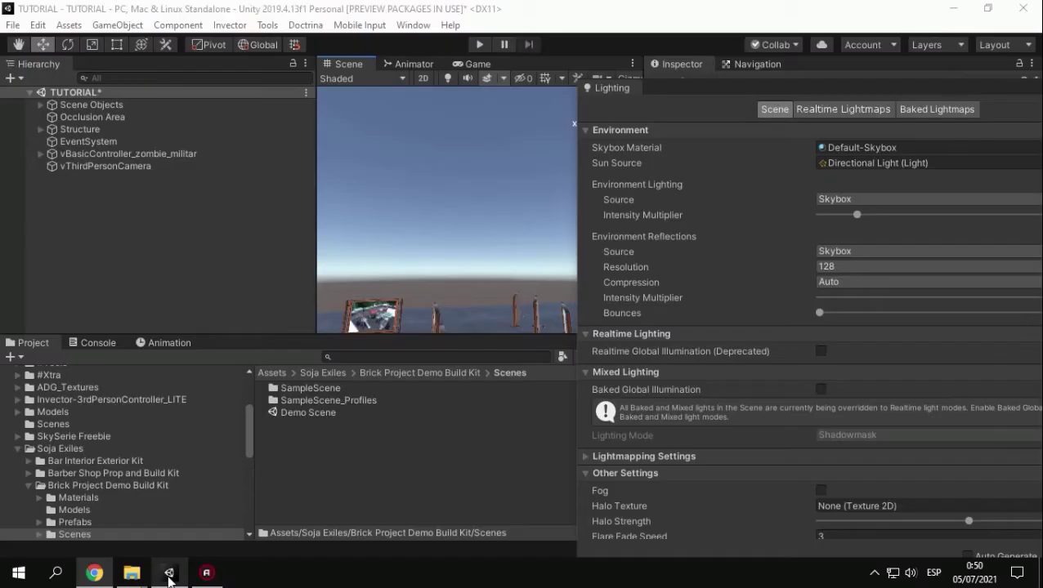
click(79, 437)
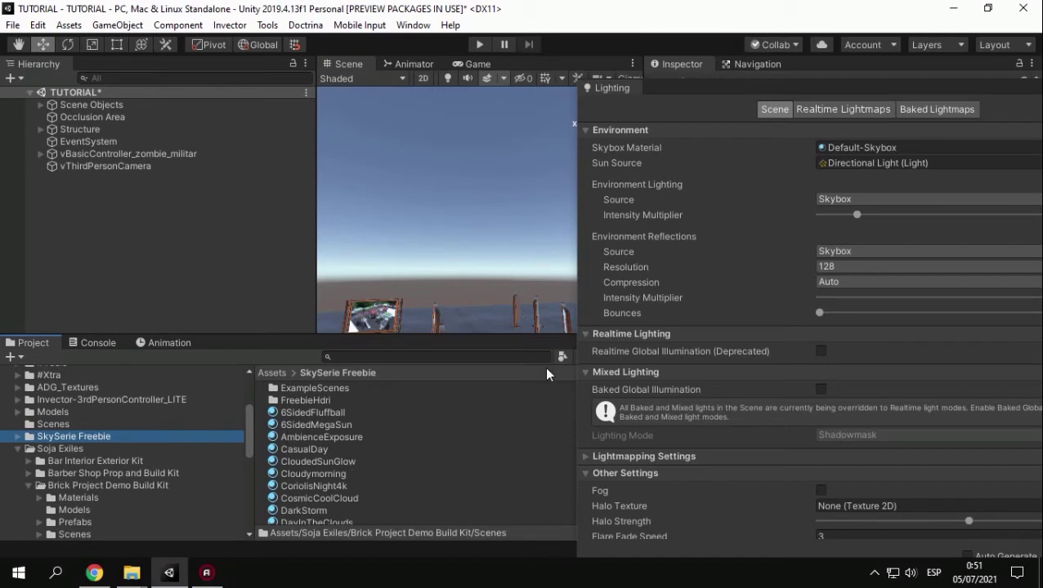
drag(783, 94, 802, 293)
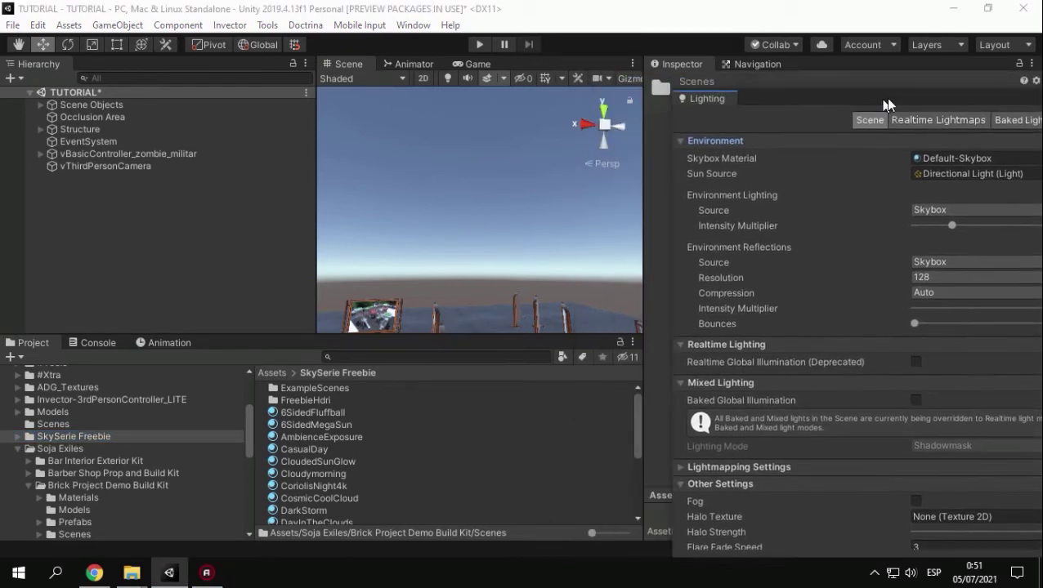
drag(591, 532, 626, 533)
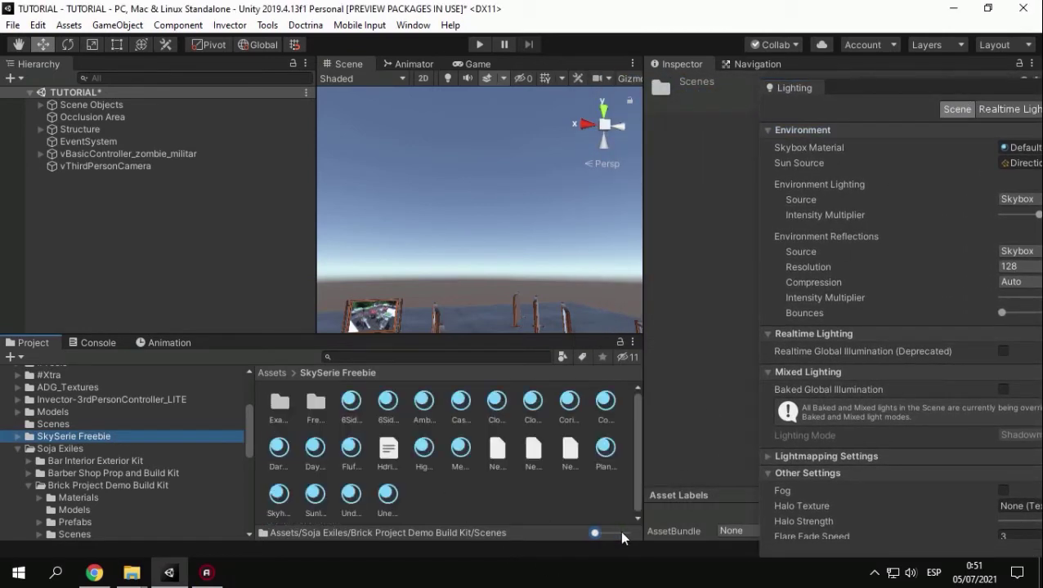
scroll(464, 466, down, 2)
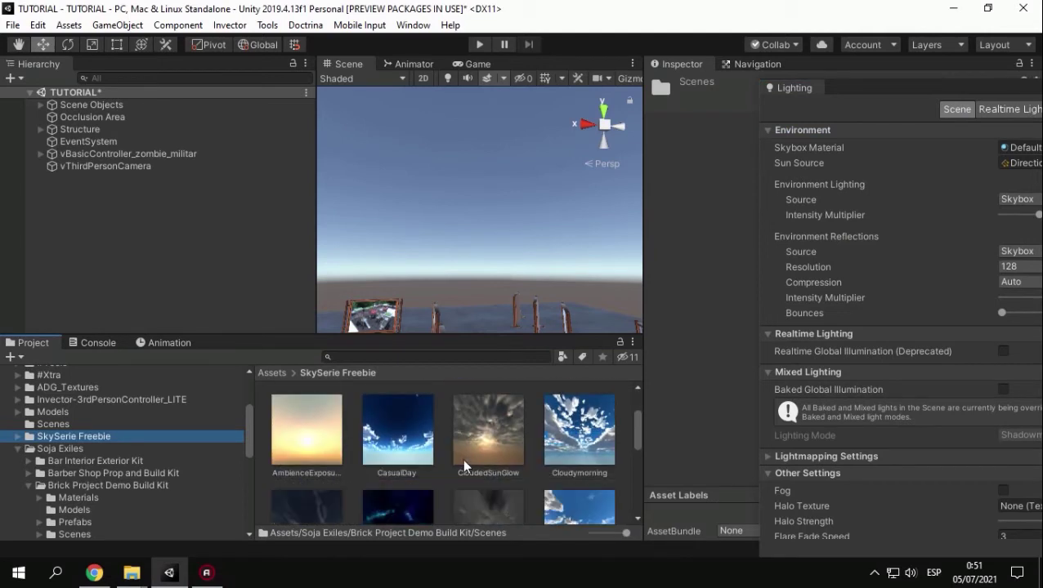
scroll(451, 463, up, 1)
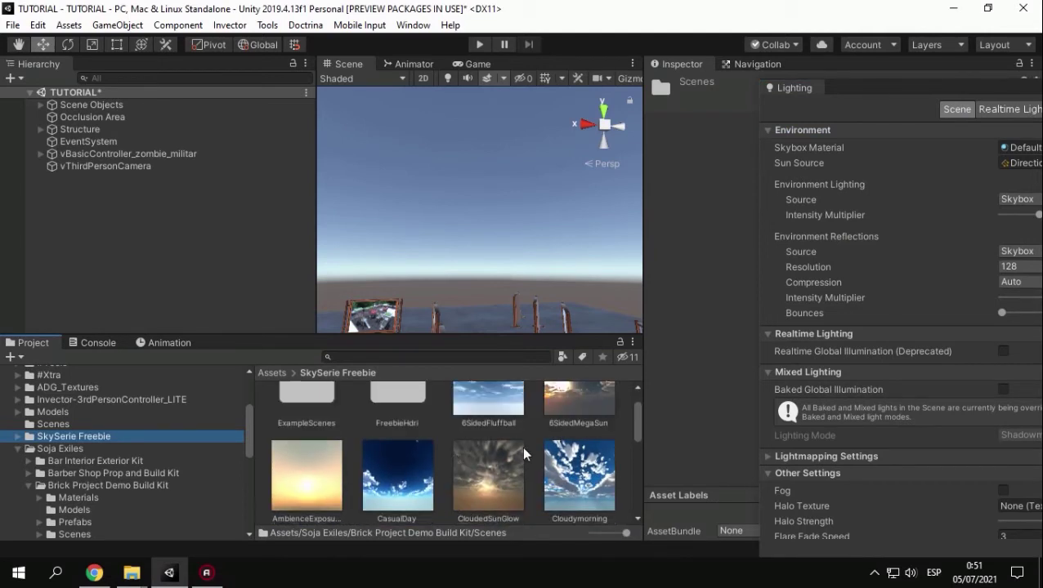
Move the Lighting panel over the Scene view and select the CloudedSunGlow material.
click(918, 81)
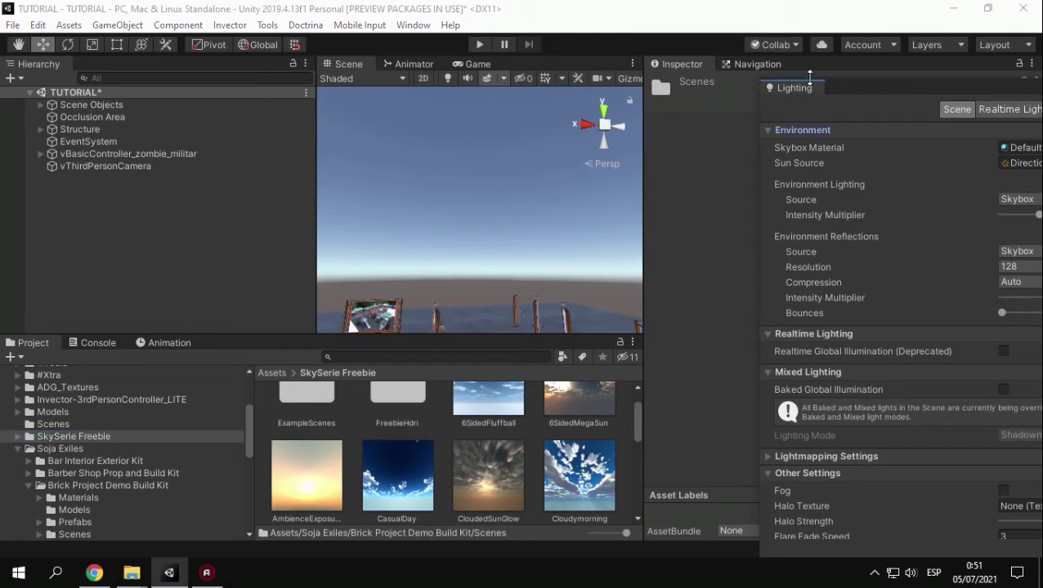
drag(877, 92, 578, 189)
click(480, 483)
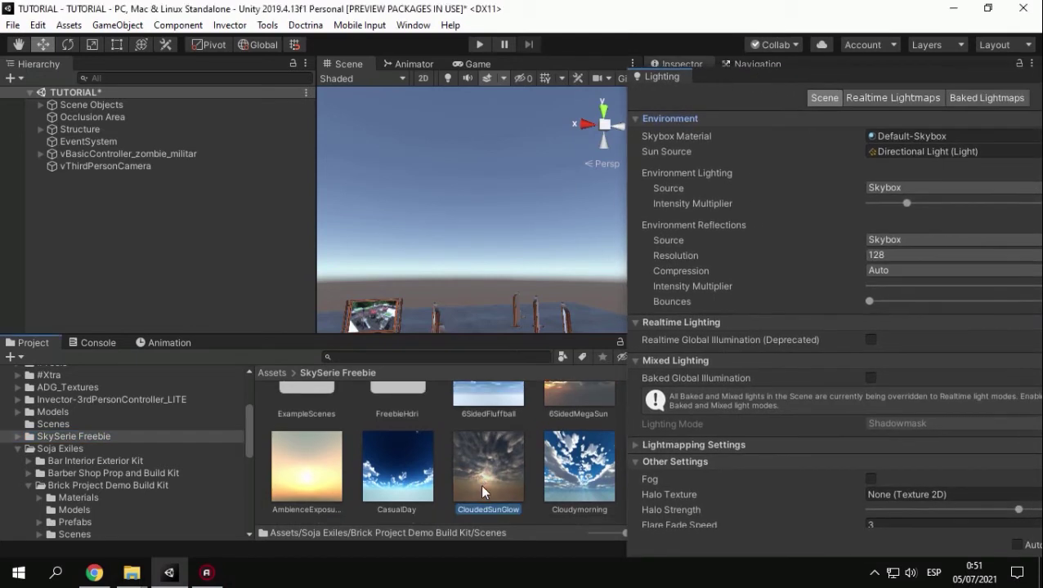
drag(845, 77, 725, 76)
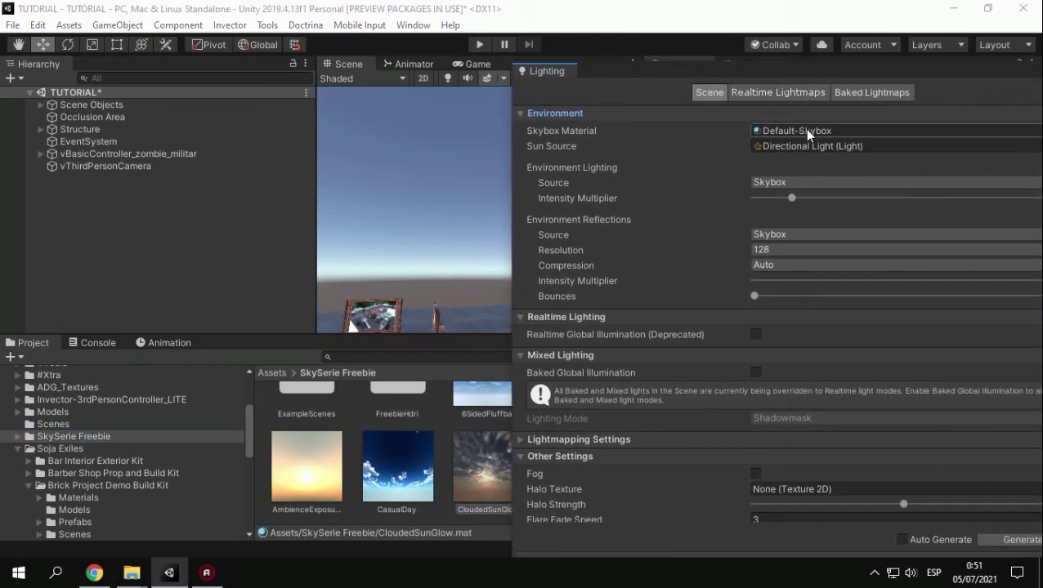
Set CloudedSunGlow as the Skybox Material and look around the cloudy sunset sky.
click(504, 480)
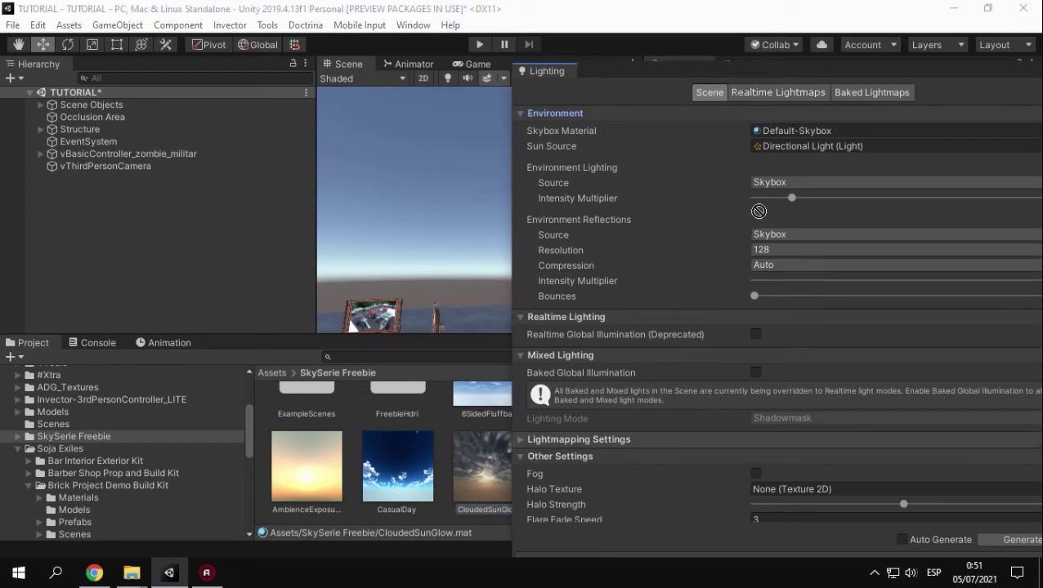
drag(532, 470, 792, 131)
right_drag(486, 215, 602, 240)
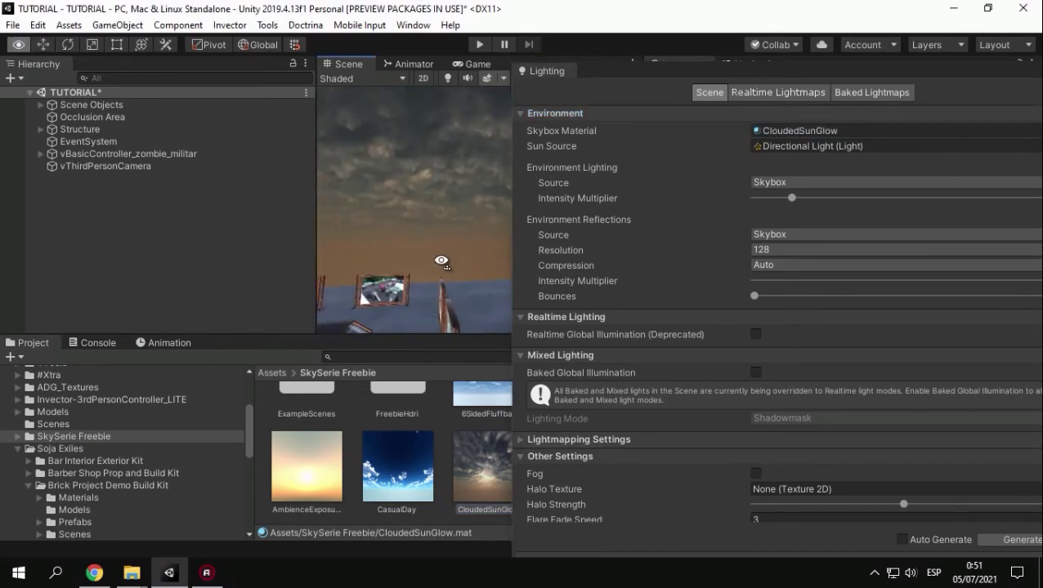
mouse_move(602, 240)
right_down()
mouse_move(504, 18)
mouse_move(980, 227)
mouse_move(668, 217)
mouse_move(261, 390)
right_up()
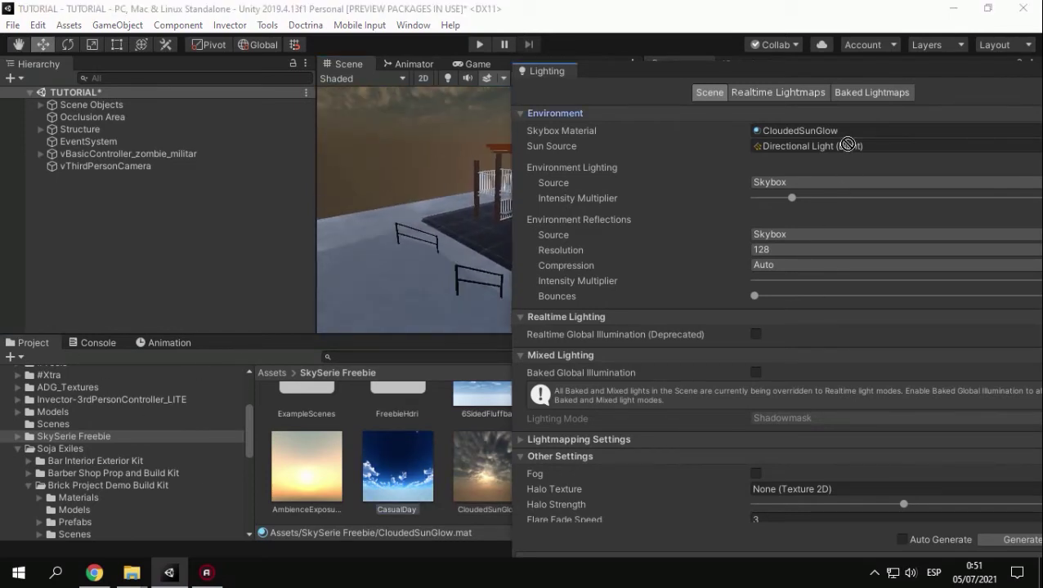
Switch the Skybox Material to CasualDay and preview the blue cloudy sky.
drag(397, 472, 845, 130)
mouse_move(500, 188)
right_down()
mouse_move(15, 496)
mouse_move(923, 43)
mouse_move(775, 7)
mouse_move(399, 224)
mouse_move(481, 170)
right_up()
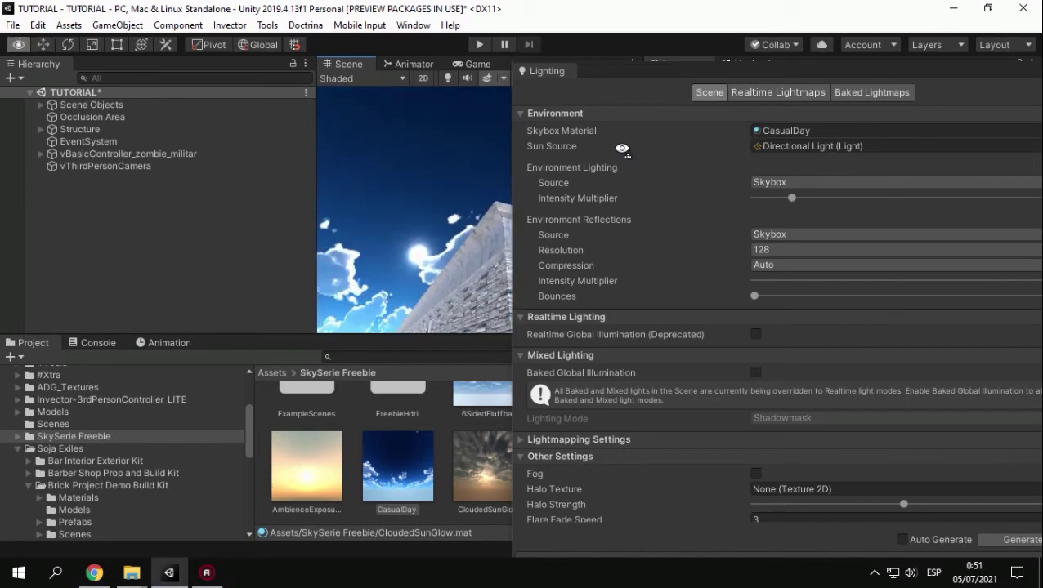
right_drag(481, 169, 502, 192)
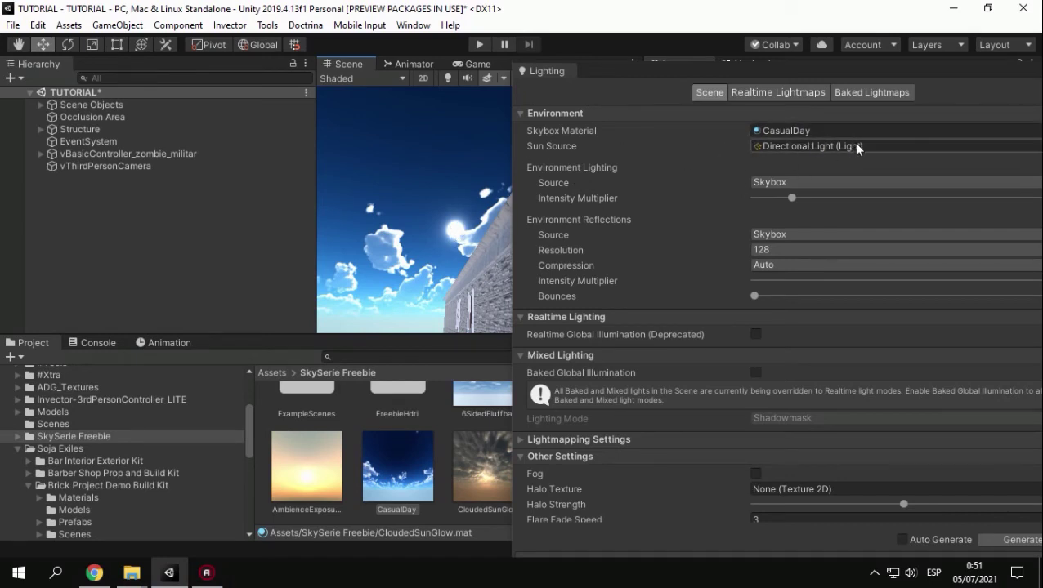
Drag CoriolisNight4k into the Skybox Material field and rotate the view to preview the night sky.
scroll(406, 479, down, 1)
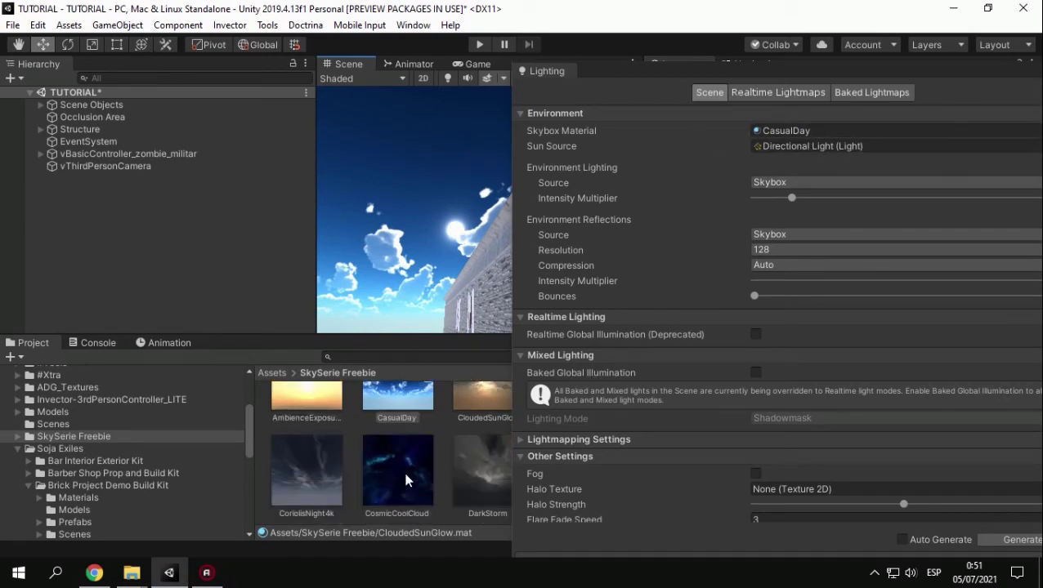
scroll(402, 468, down, 1)
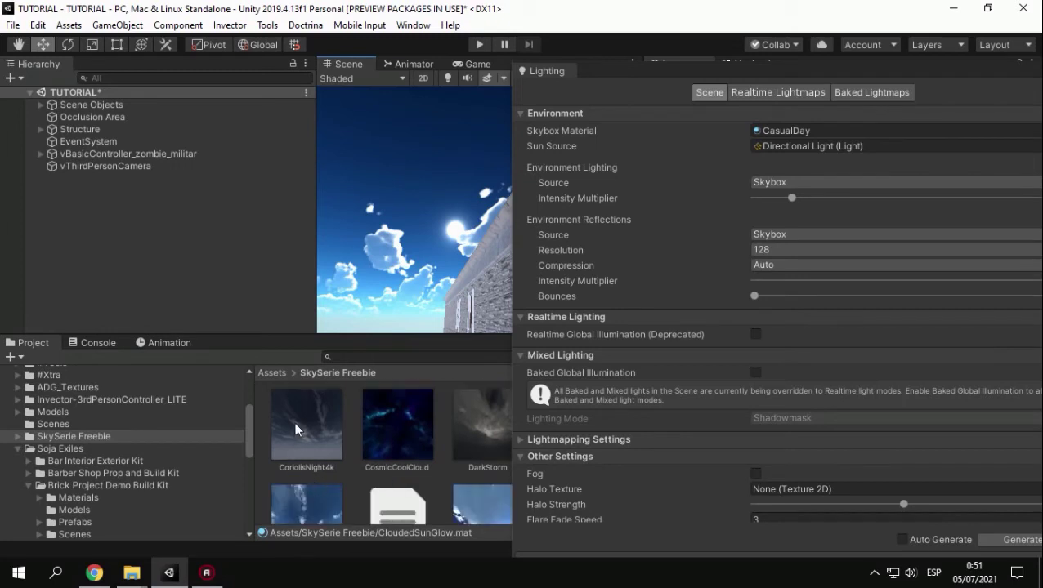
mouse_move(294, 422)
mouse_down()
mouse_move(470, 404)
mouse_move(856, 137)
mouse_up()
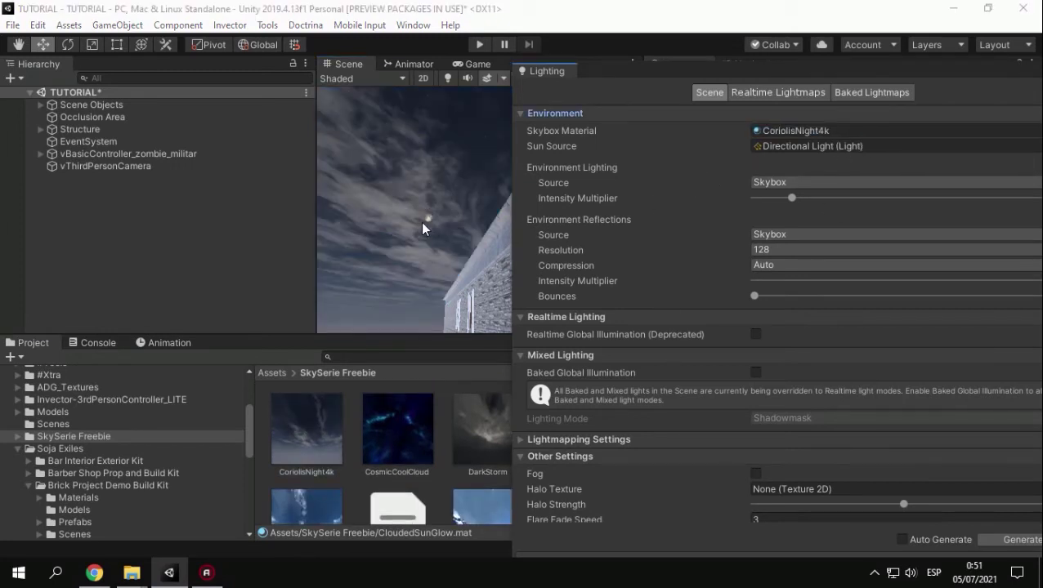
mouse_move(415, 222)
right_down()
mouse_move(367, 238)
mouse_move(459, 161)
right_up()
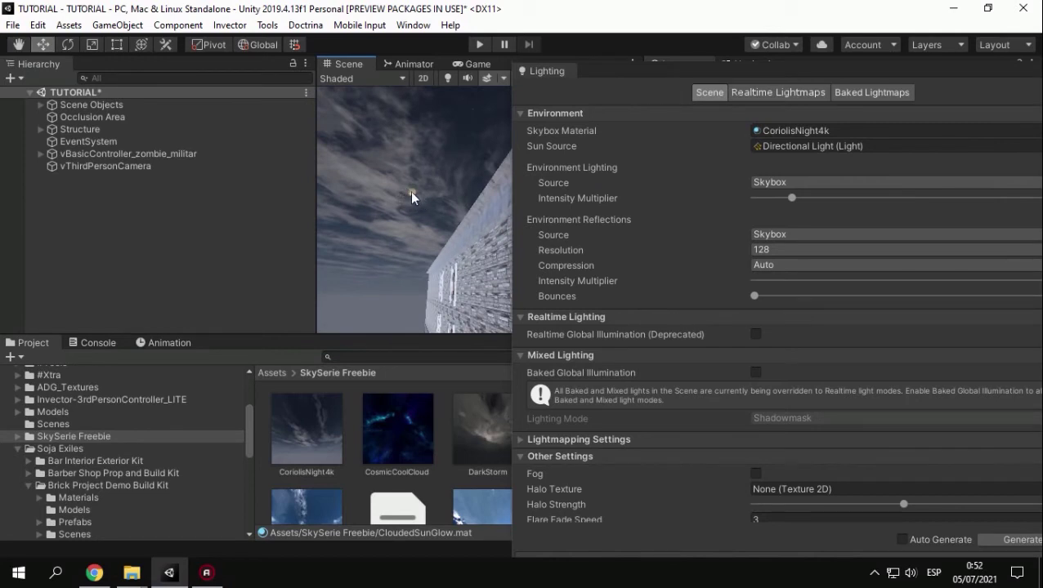
mouse_move(416, 244)
right_down()
mouse_move(209, 238)
mouse_move(775, 382)
mouse_move(331, 349)
right_up()
drag(942, 67, 751, 106)
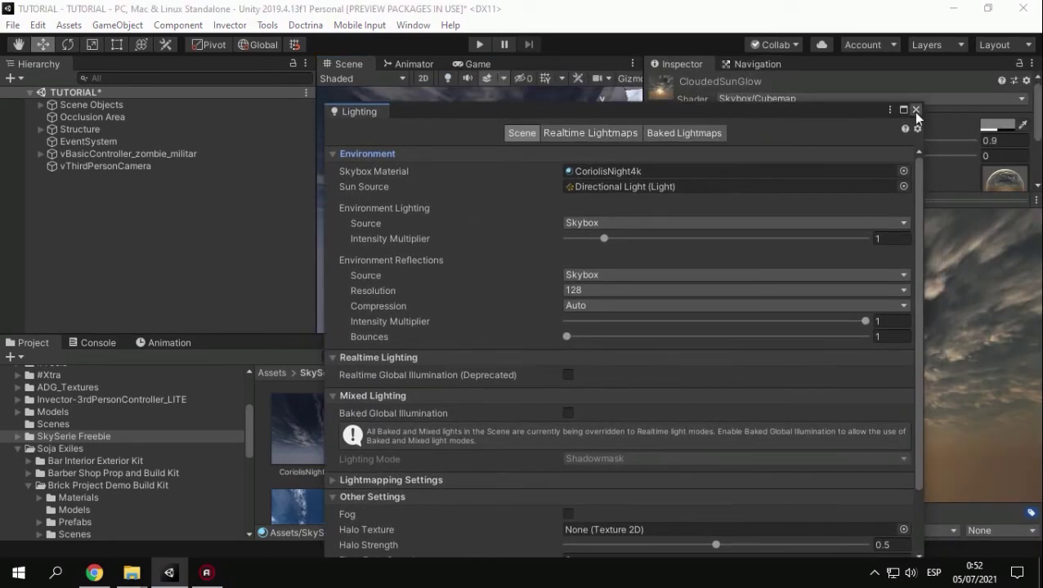
Fly the scene camera past the brick walls into the dark bar interior, then reposition Lighting.
mouse_move(916, 114)
mouse_down()
mouse_move(855, 85)
mouse_move(827, 90)
mouse_up()
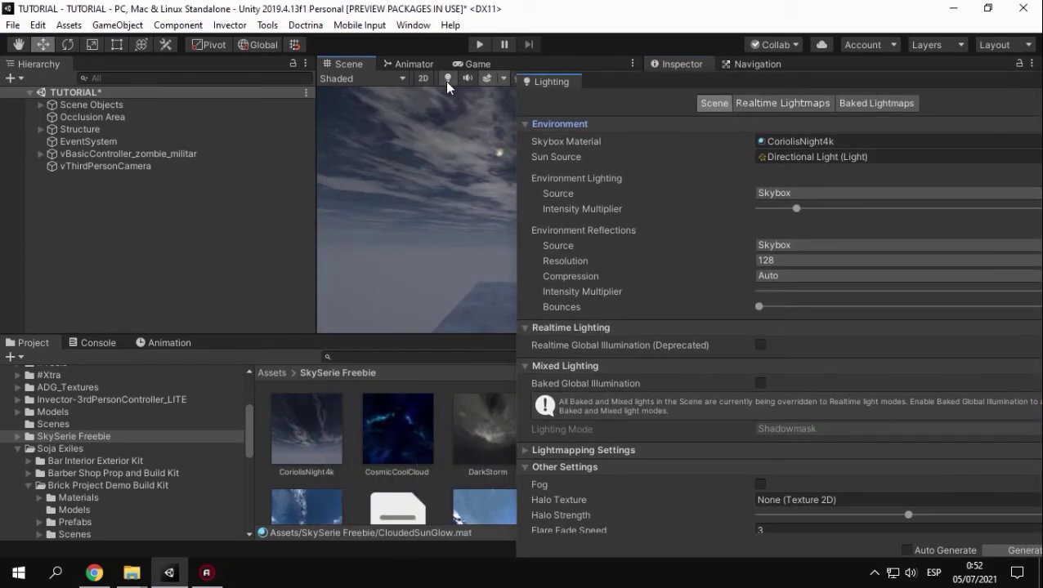
right_drag(411, 180, 705, 264)
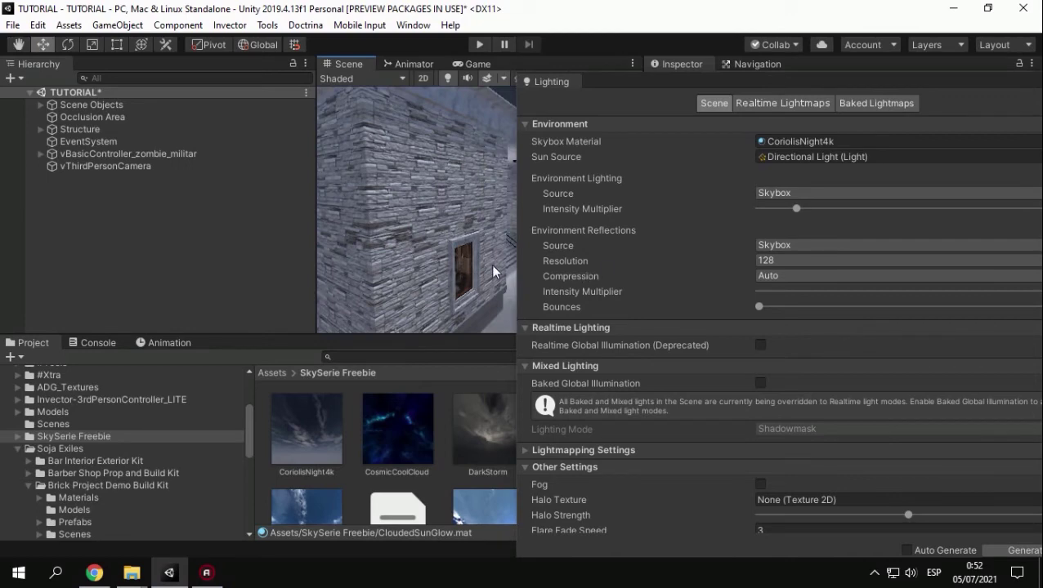
right_drag(490, 264, 383, 233)
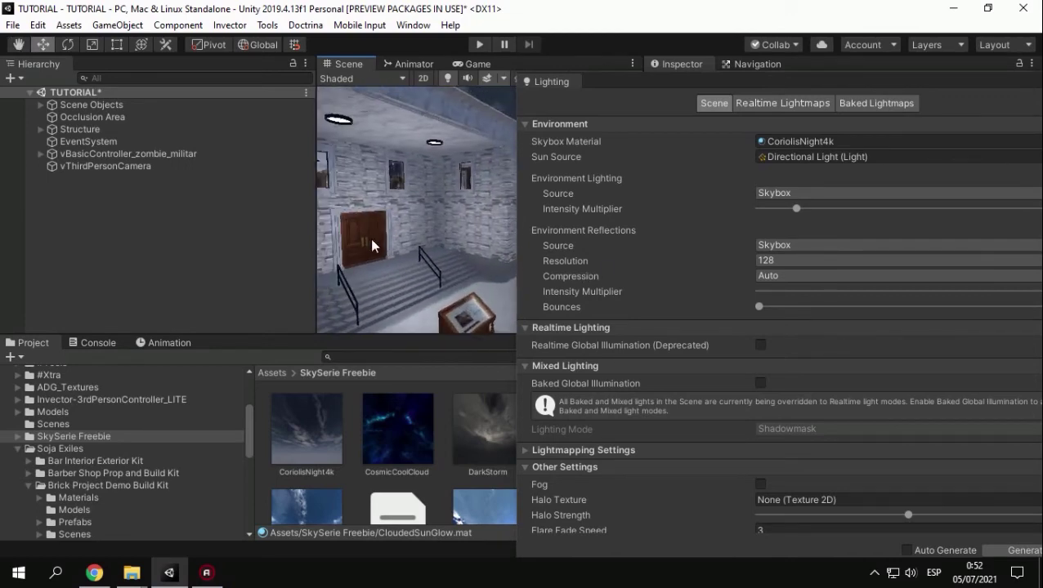
mouse_move(382, 233)
right_down()
mouse_move(396, 253)
mouse_move(162, 236)
right_up()
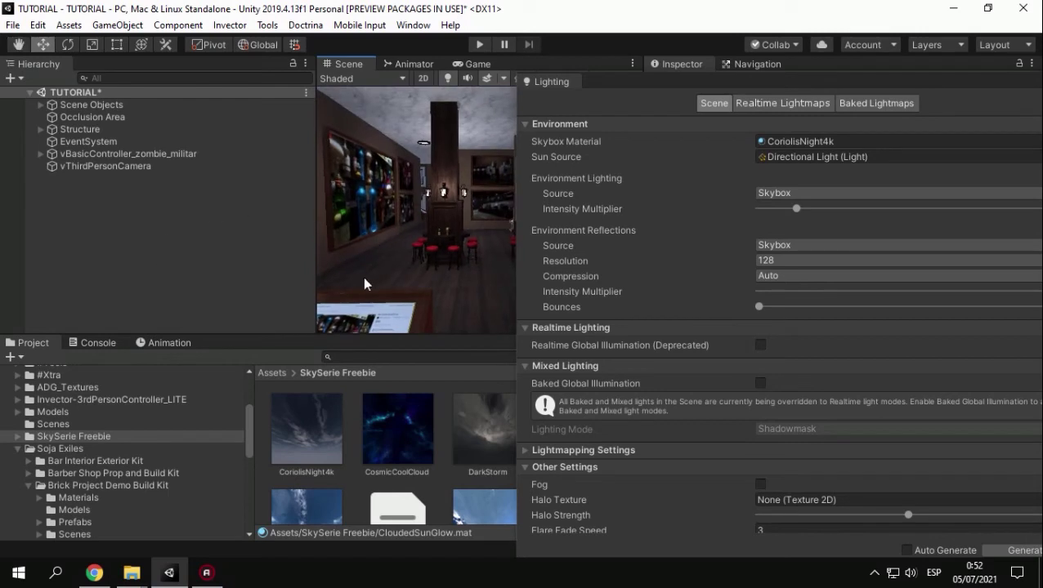
right_drag(365, 284, 627, 75)
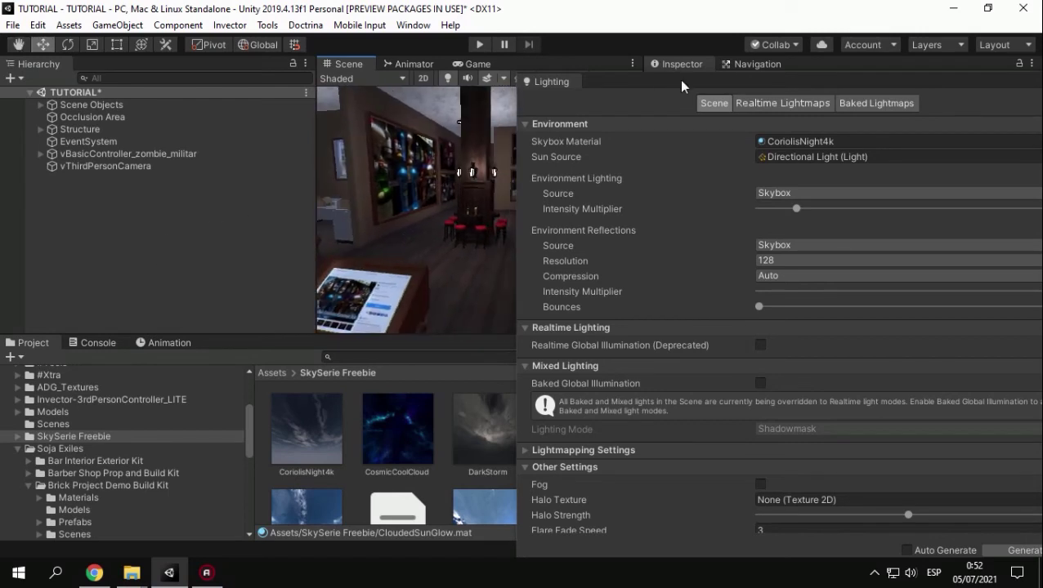
drag(681, 86, 651, 66)
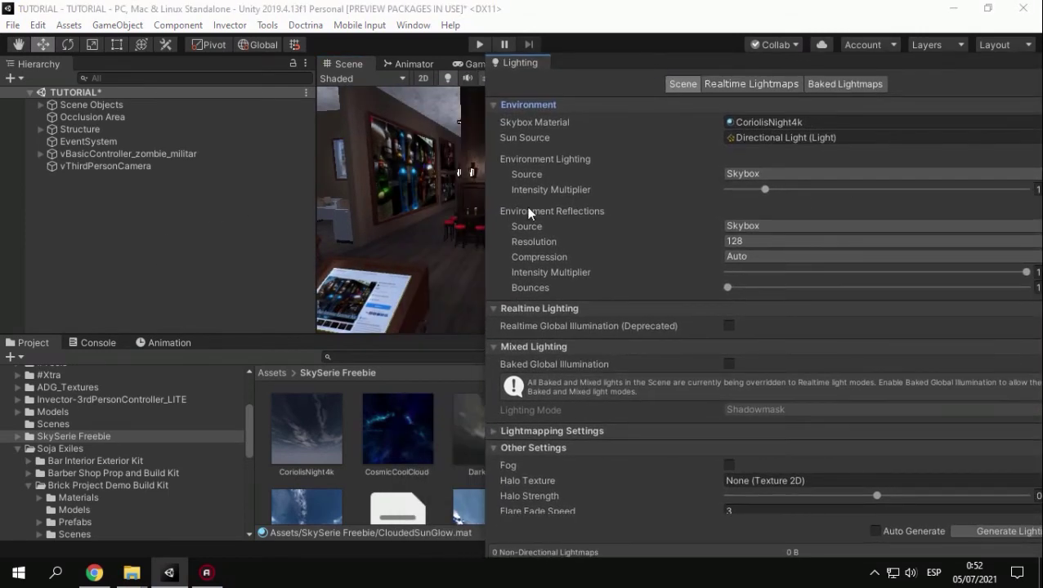
Set Environment Lighting Source to Color with a pure black (0, 0, 0) ambient colour.
click(764, 175)
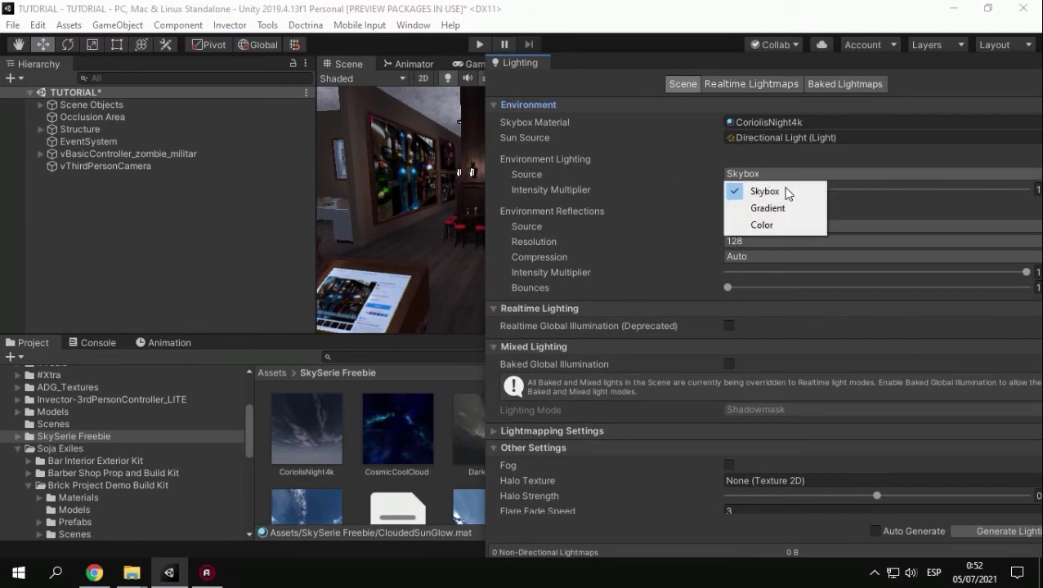
click(779, 225)
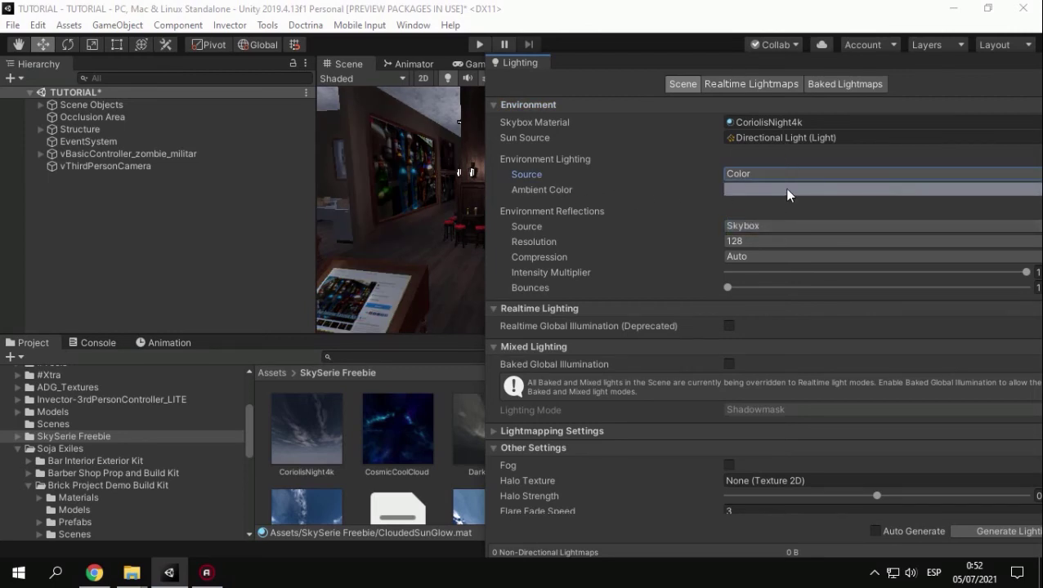
click(785, 189)
mouse_move(692, 300)
mouse_down()
mouse_move(680, 315)
mouse_move(691, 322)
mouse_up()
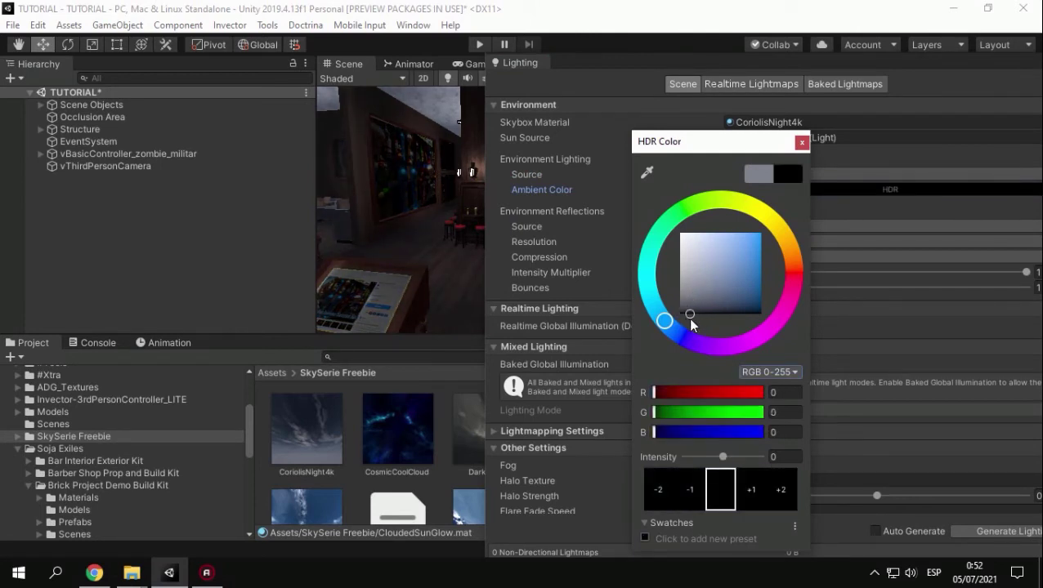
click(684, 309)
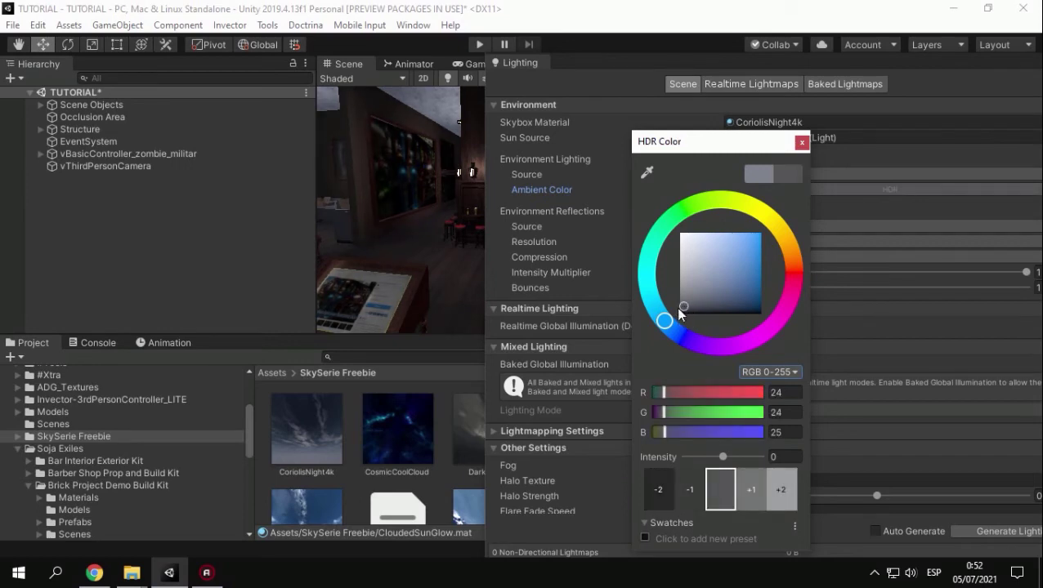
drag(678, 309, 675, 314)
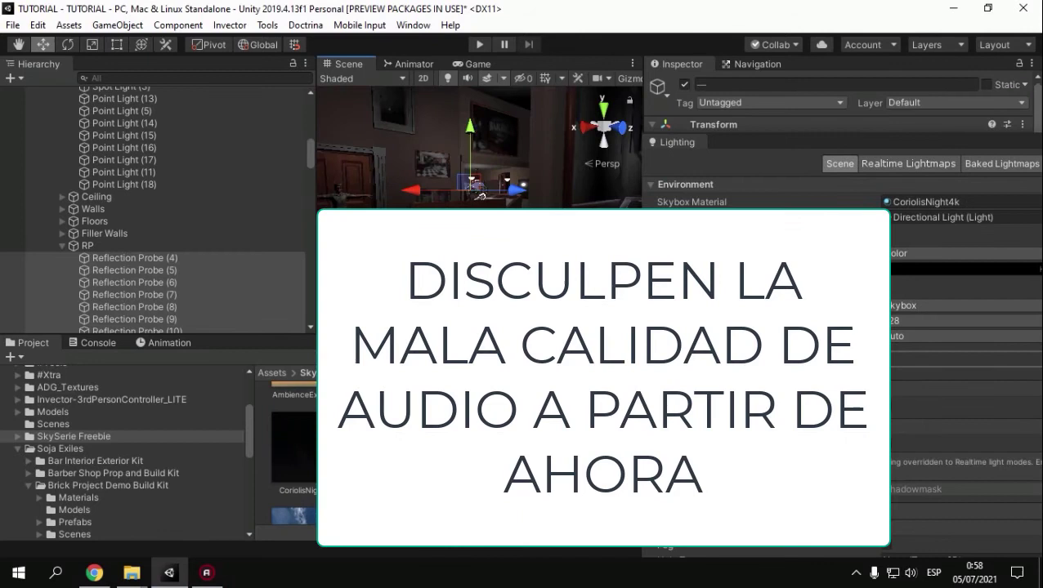
right_drag(481, 196, 467, 192)
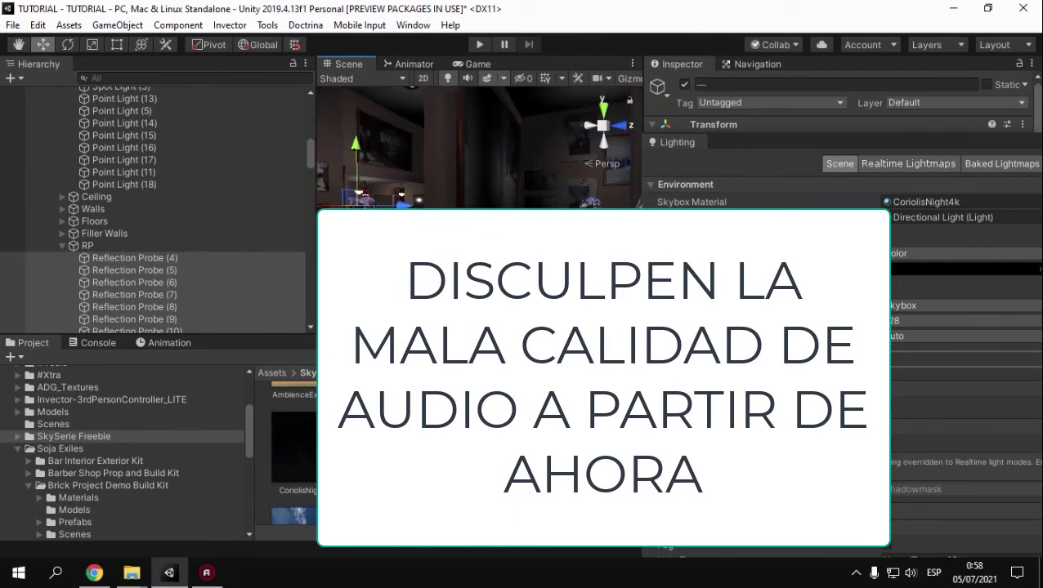
Enlarge the Lighting window and reopen the Ambient Color picker to confirm it stays black (0, 0, 0).
right_drag(467, 192, 903, 265)
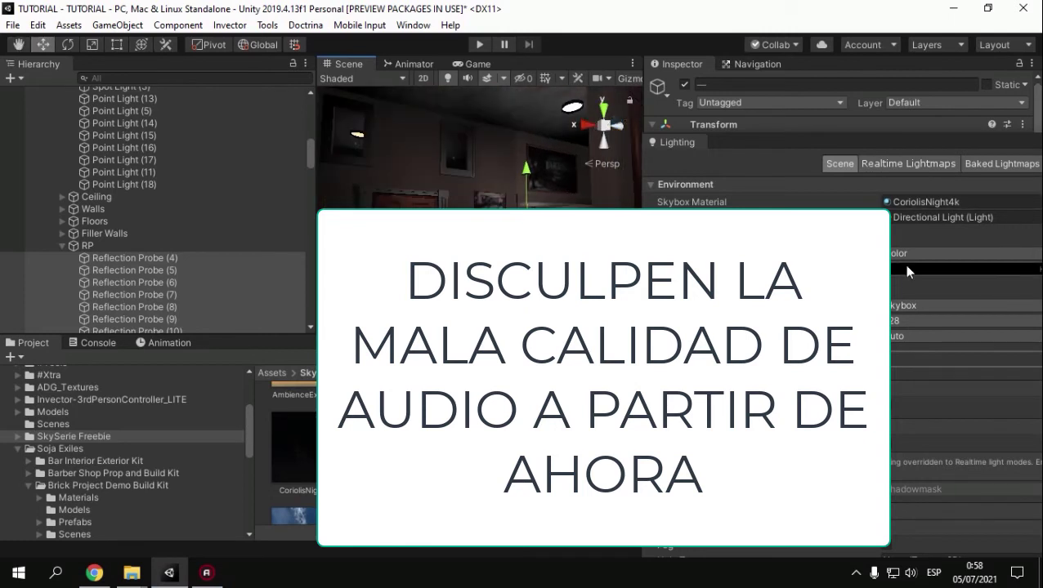
double_click(874, 138)
click(871, 210)
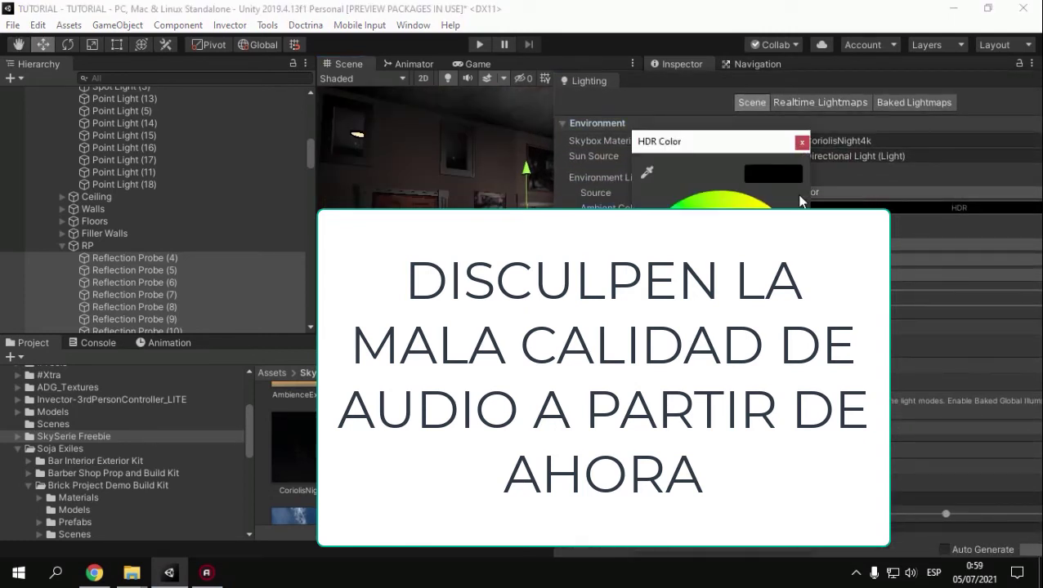
click(923, 107)
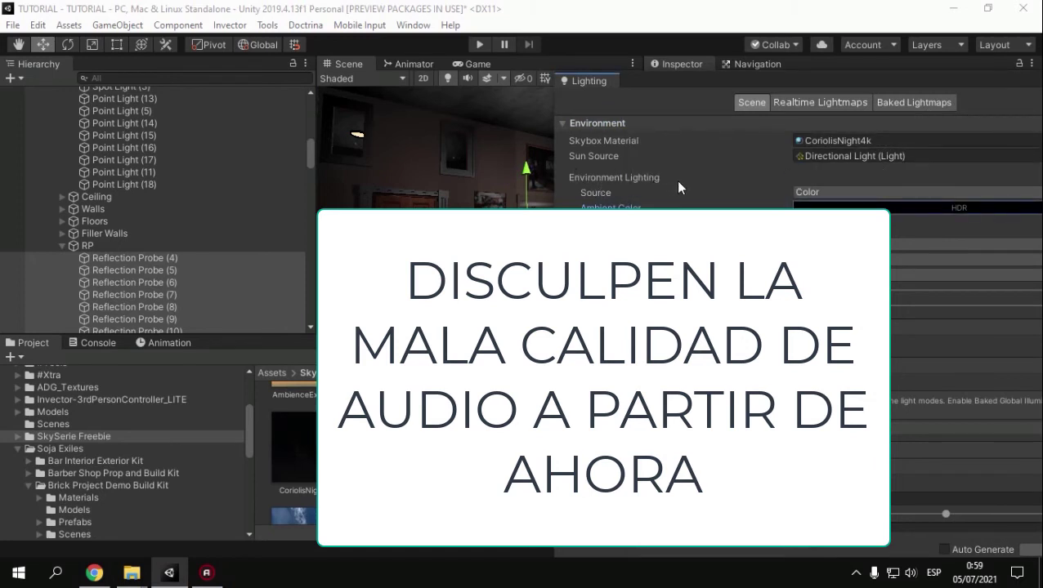
click(862, 209)
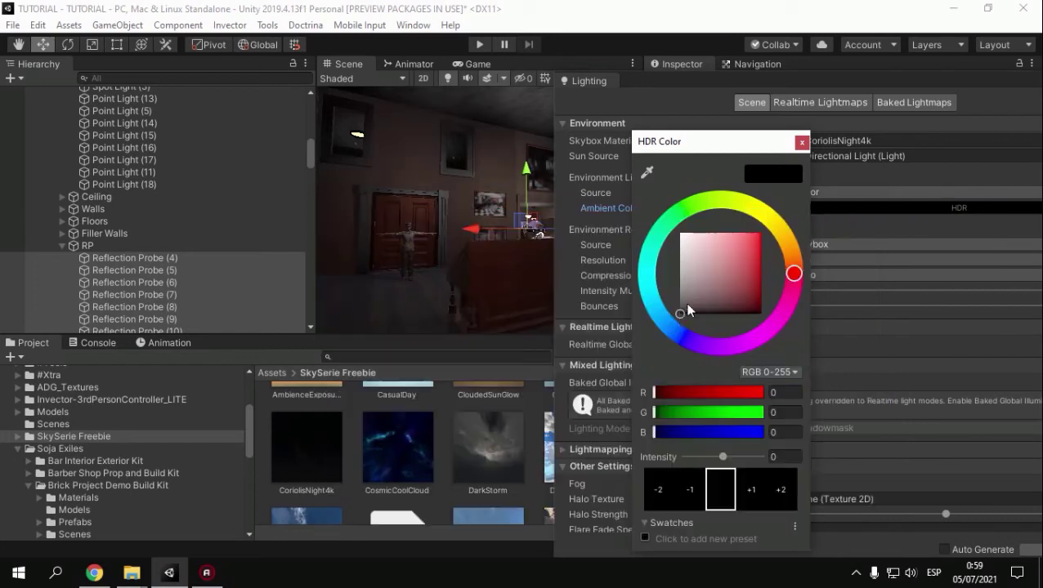
click(802, 143)
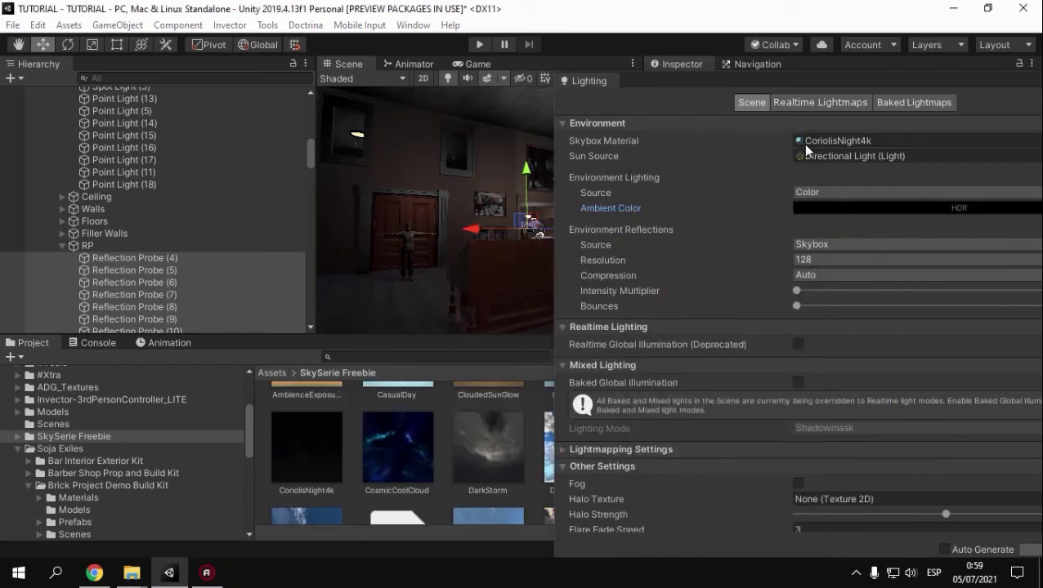
right_drag(448, 177, 474, 150)
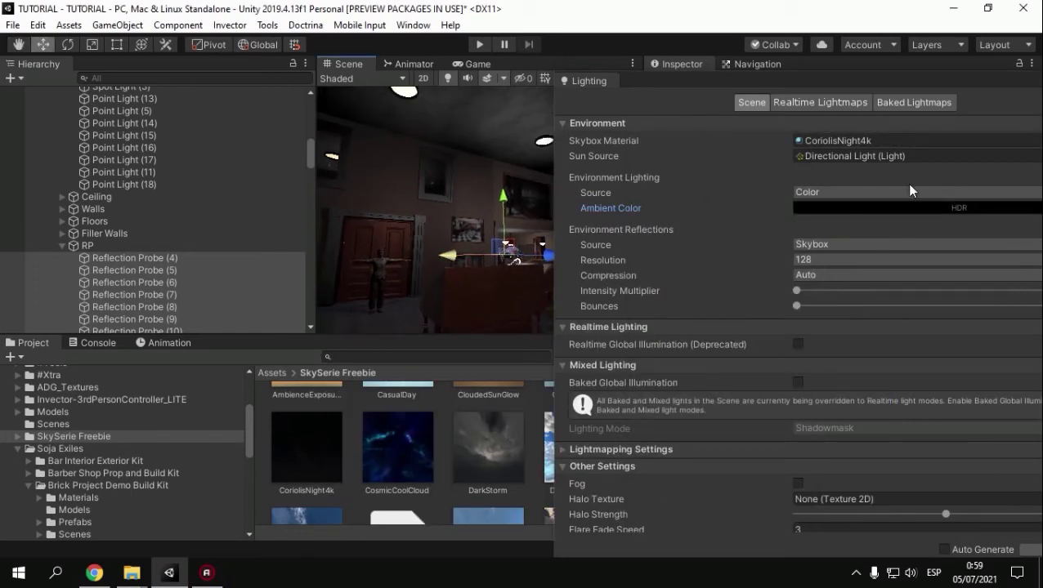
Change the CoriolisNight4k material's Tint Color from near-black to grey 2C2C2C (44, 44, 44).
click(896, 143)
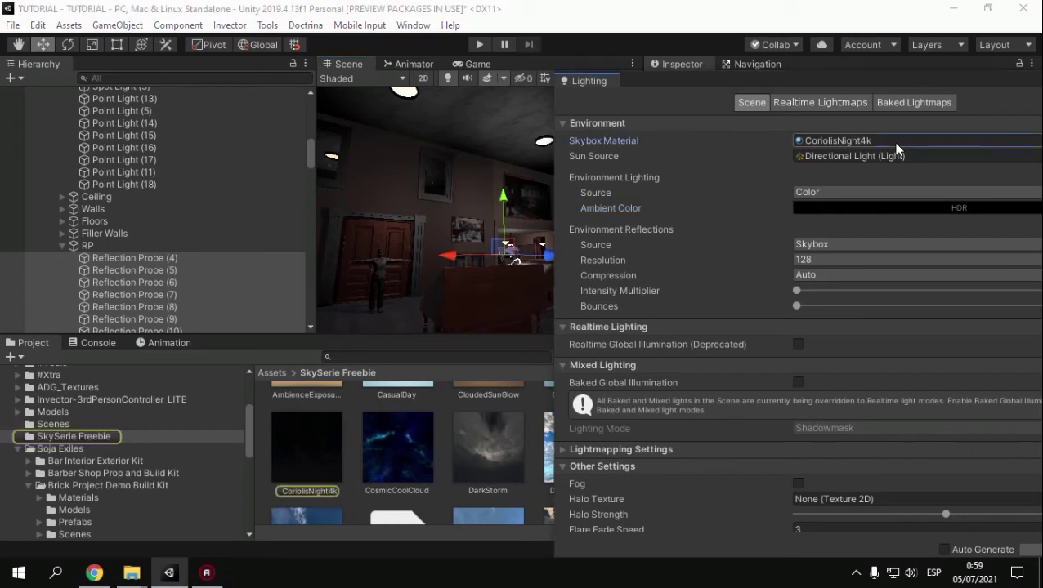
click(329, 431)
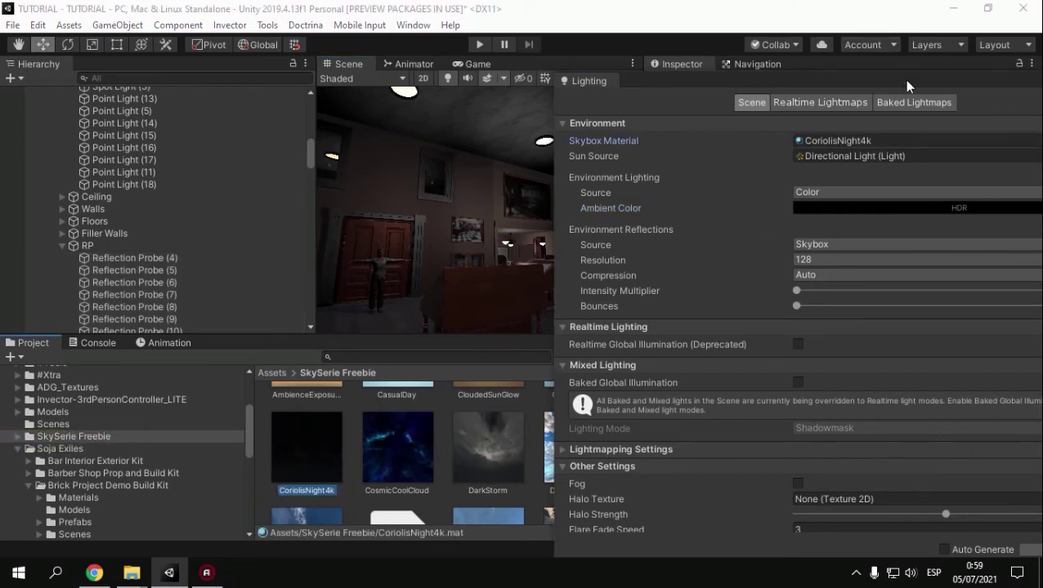
drag(904, 81, 904, 188)
click(995, 127)
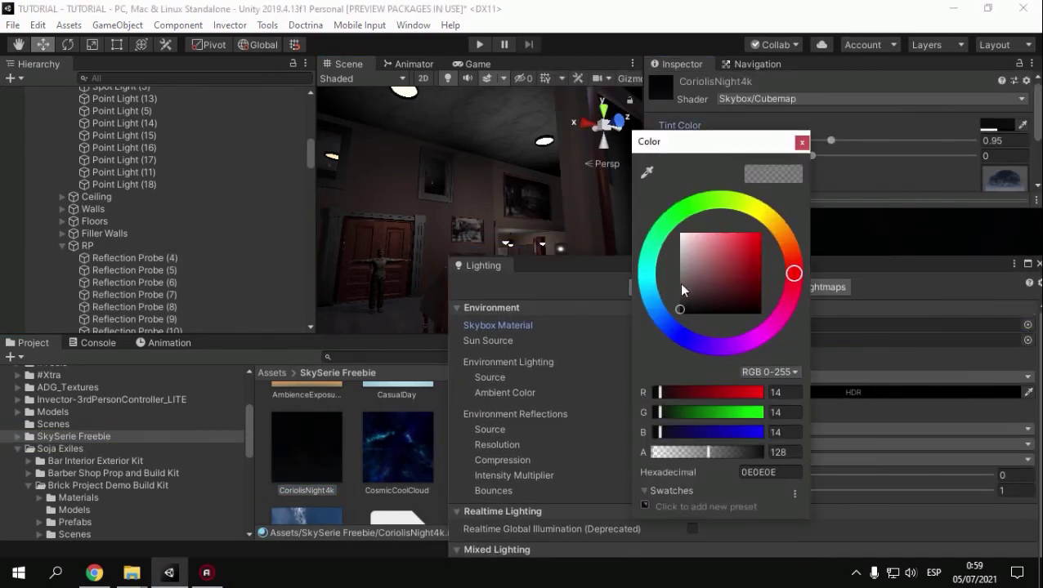
mouse_move(690, 309)
mouse_down()
mouse_move(680, 294)
mouse_move(679, 304)
mouse_up()
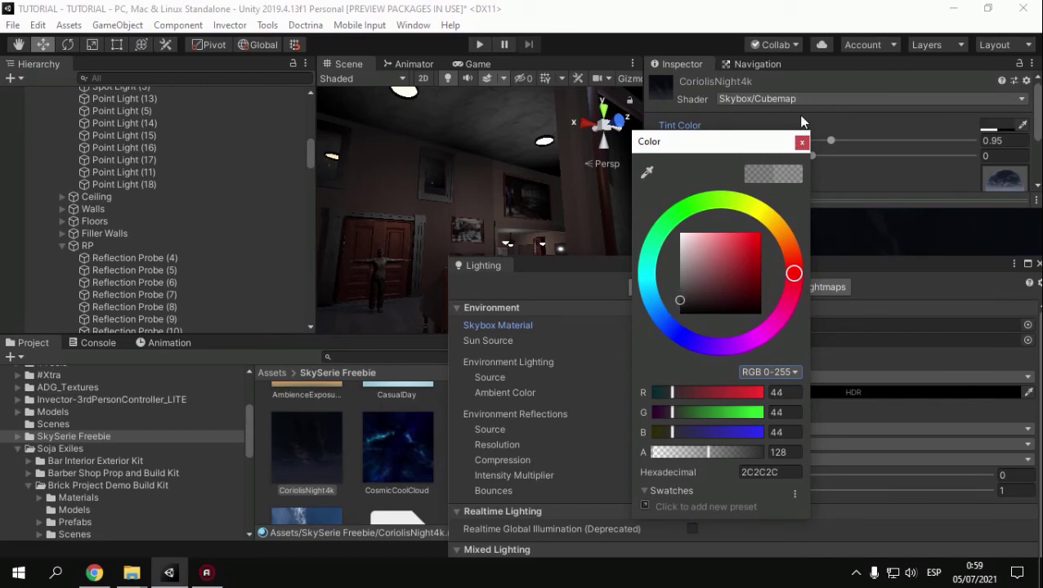
click(801, 142)
drag(835, 260, 964, 141)
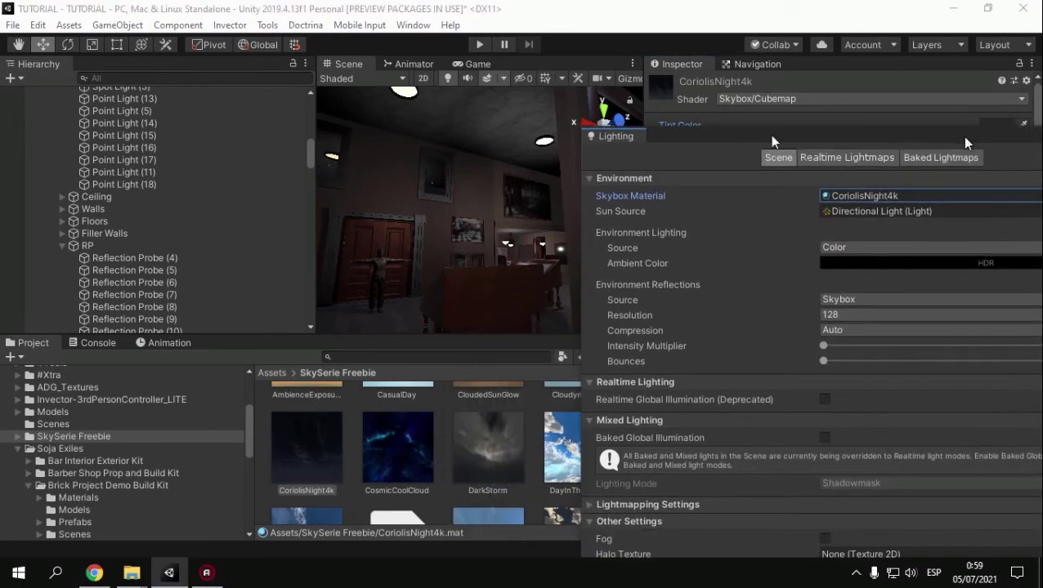
Preview the room with scene lighting toggled off and back on, viewed from a new angle.
click(447, 77)
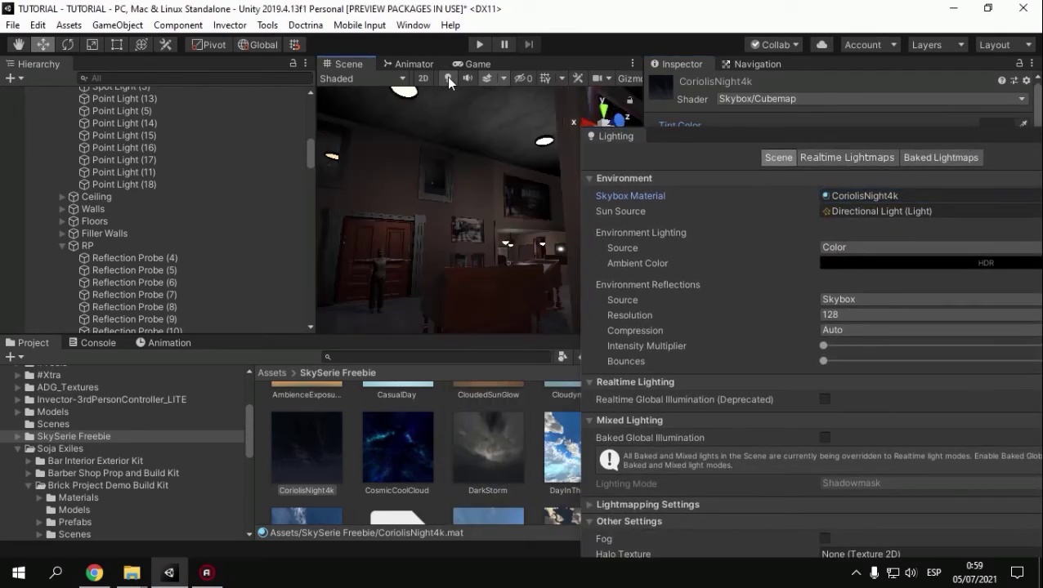
click(447, 78)
right_drag(515, 262, 516, 248)
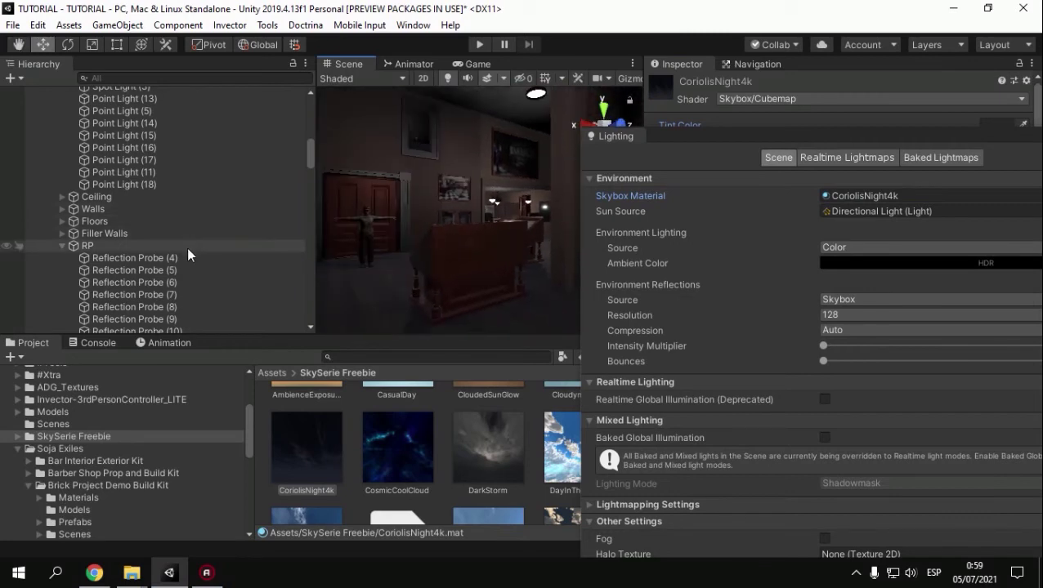
scroll(189, 251, down, 2)
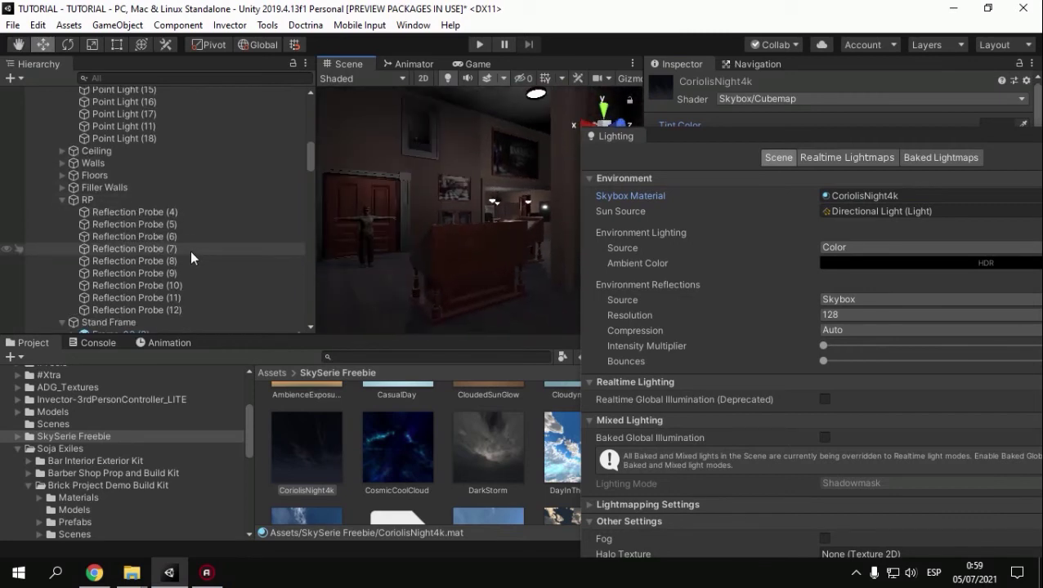
Select Reflection Probes (4) through (12), deactivate them, and collapse the RP group.
click(165, 211)
drag(834, 134, 816, 441)
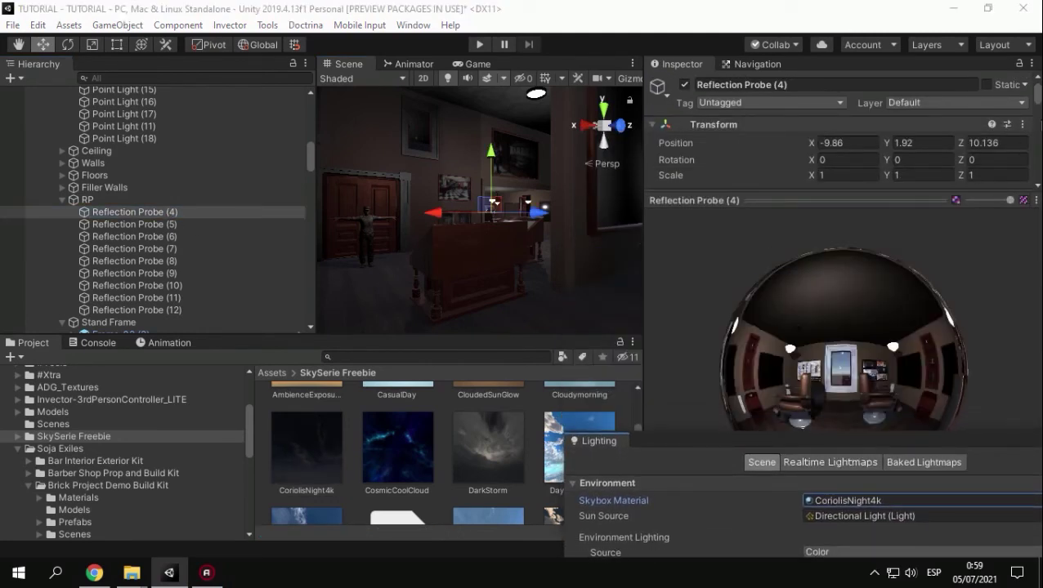
drag(1036, 91, 1035, 141)
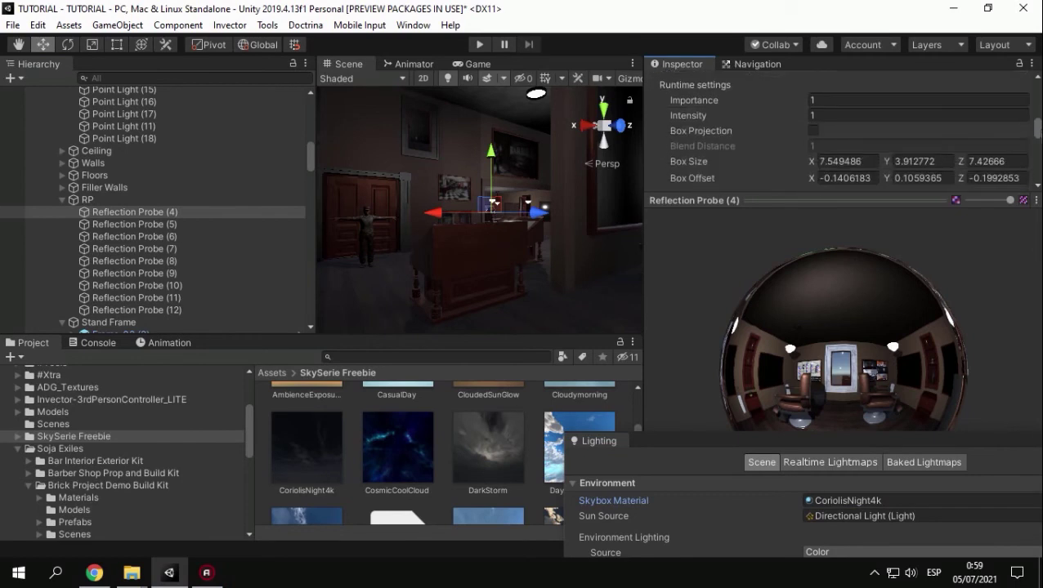
scroll(842, 131, down, 4)
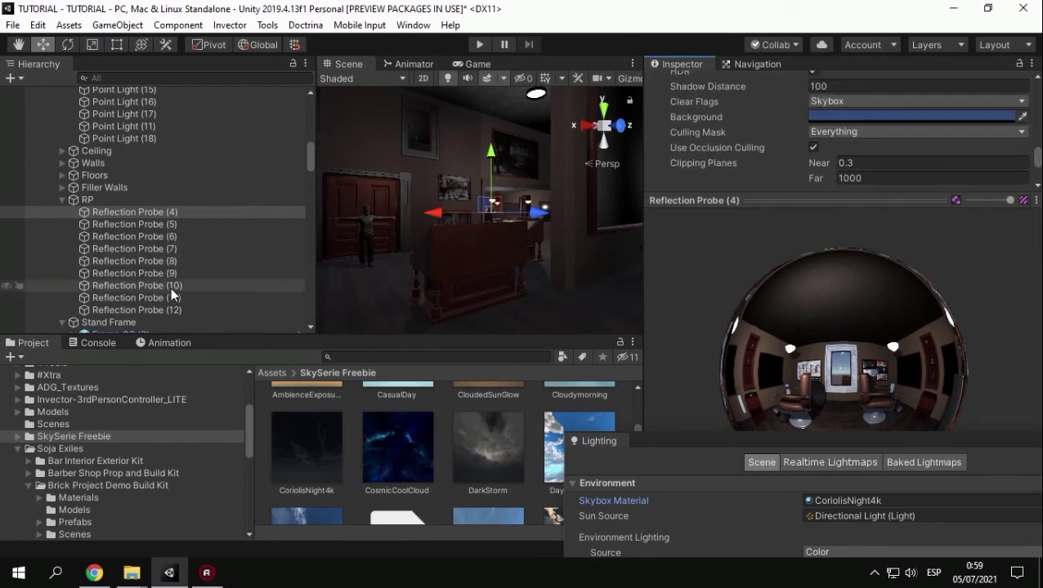
shift+click(282, 309)
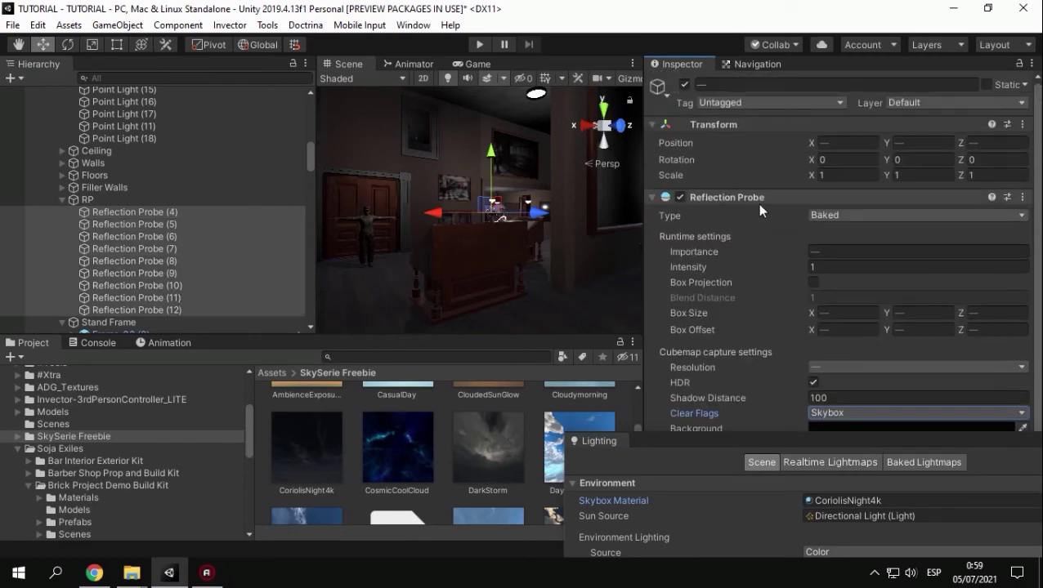
click(685, 85)
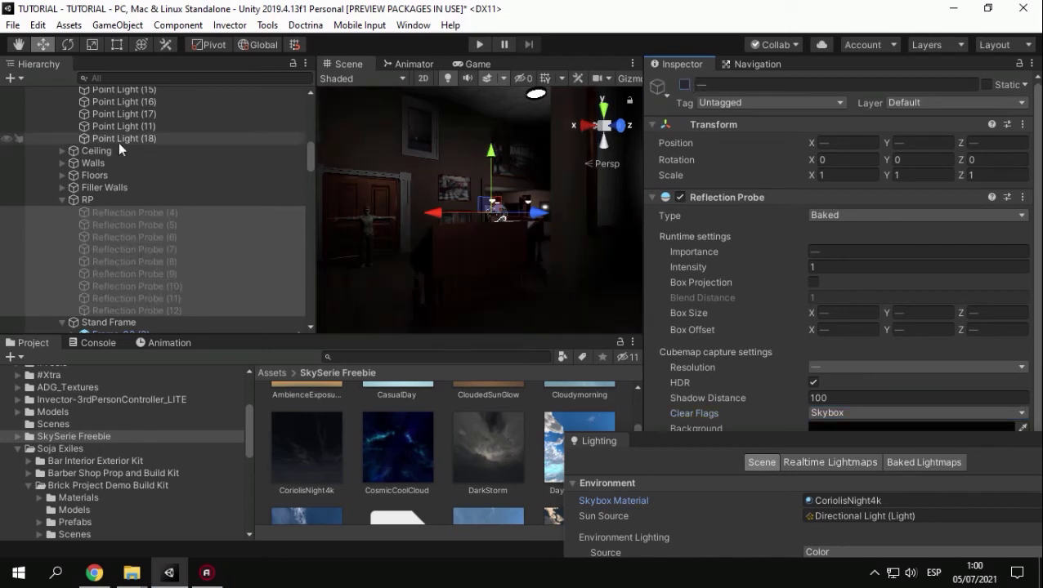
click(62, 199)
Select Frame_01, collapse the Structure group and frame Frame_01 in the Scene view.
double_click(111, 273)
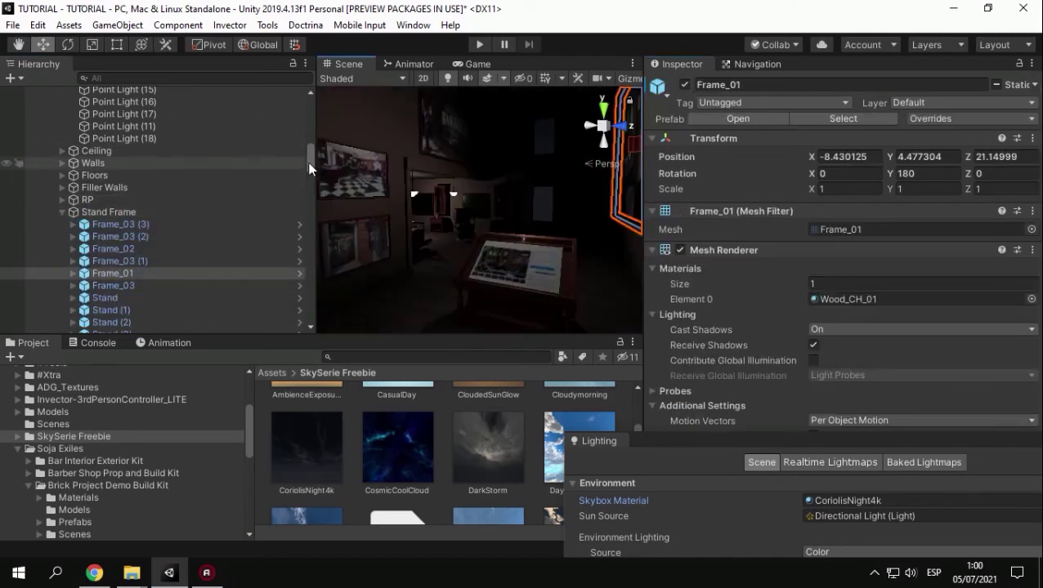
scroll(296, 91, up, 10)
click(40, 166)
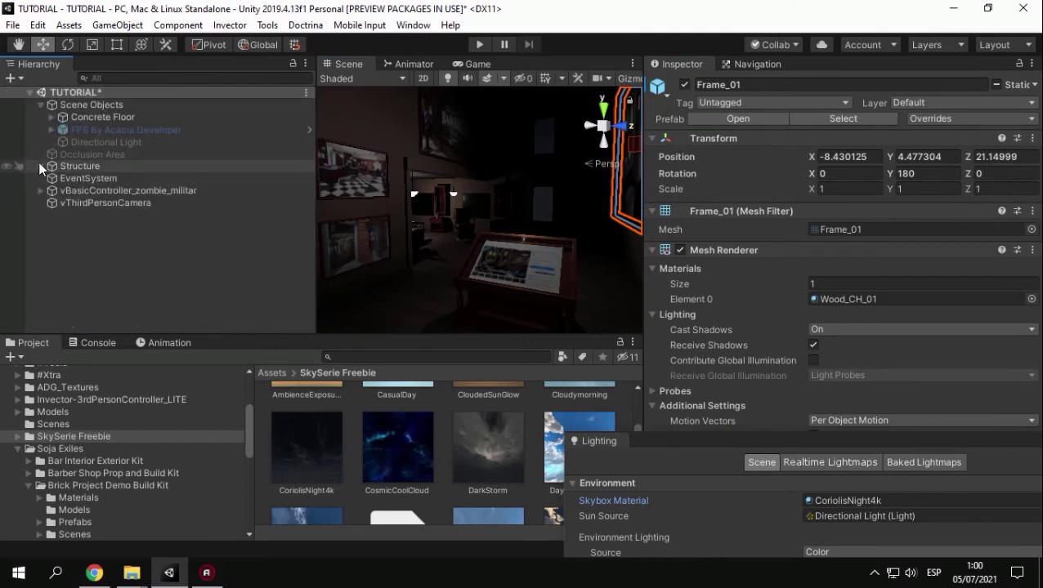
key(f)
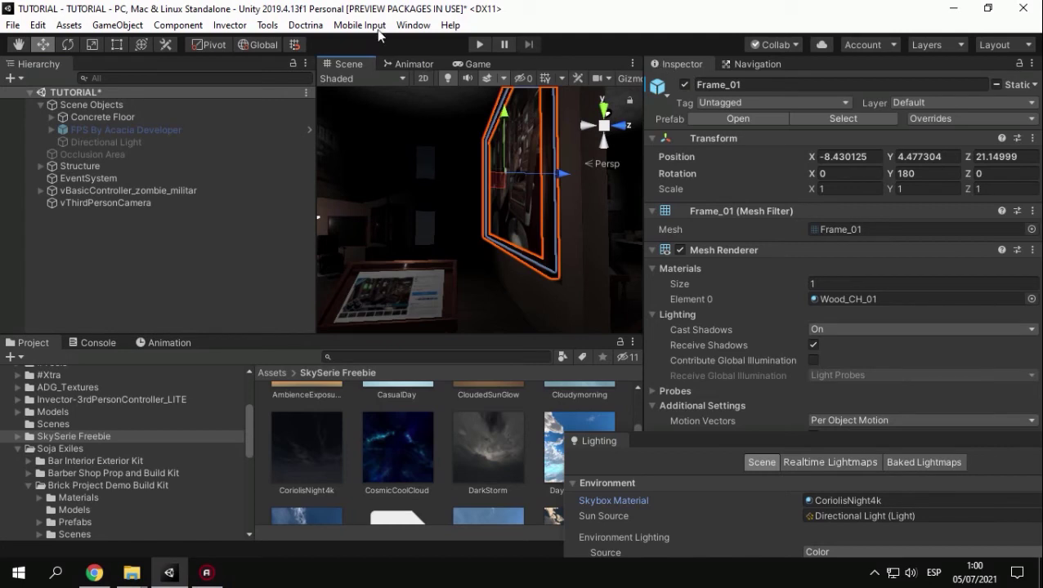
Open the Lighting Settings and set the Environment Lighting Source to Gradient.
click(415, 25)
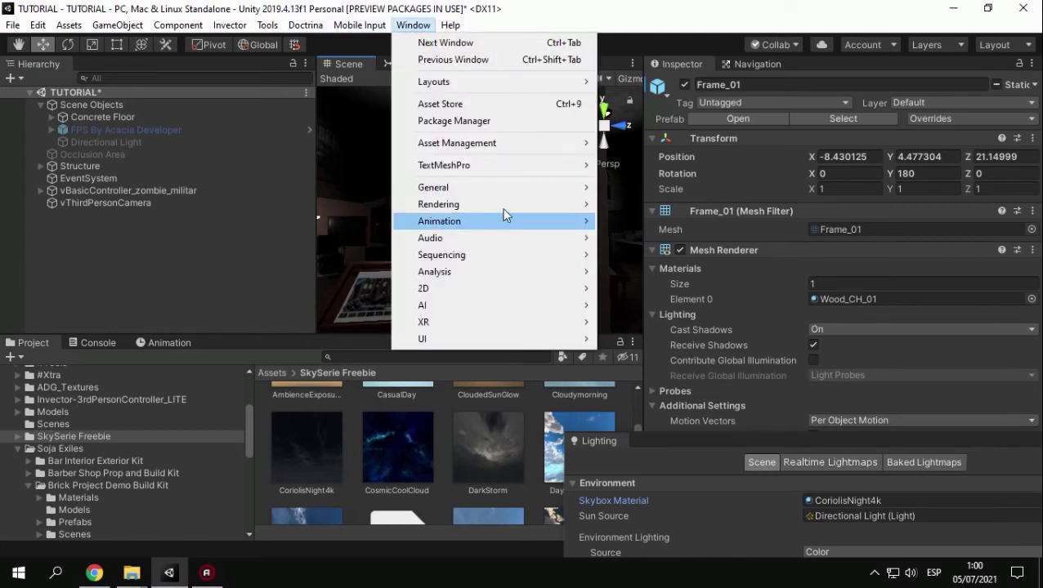
mouse_move(495, 206)
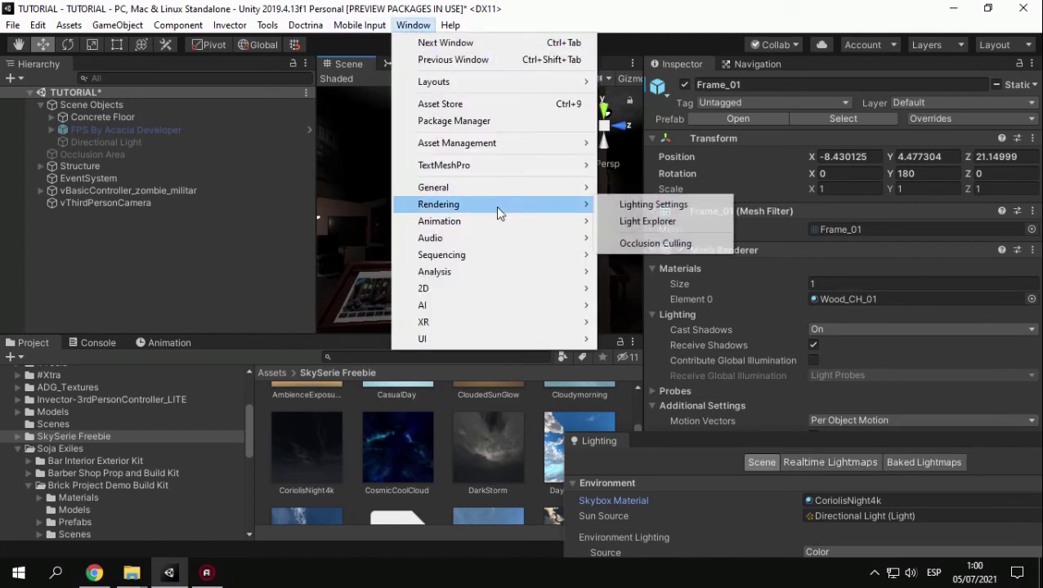
click(650, 205)
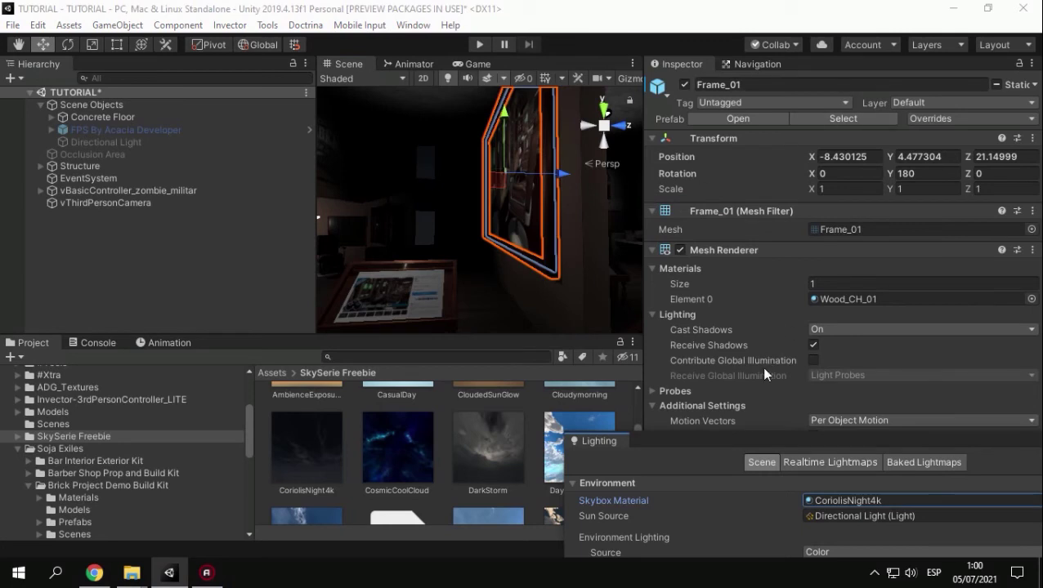
drag(789, 443, 551, 113)
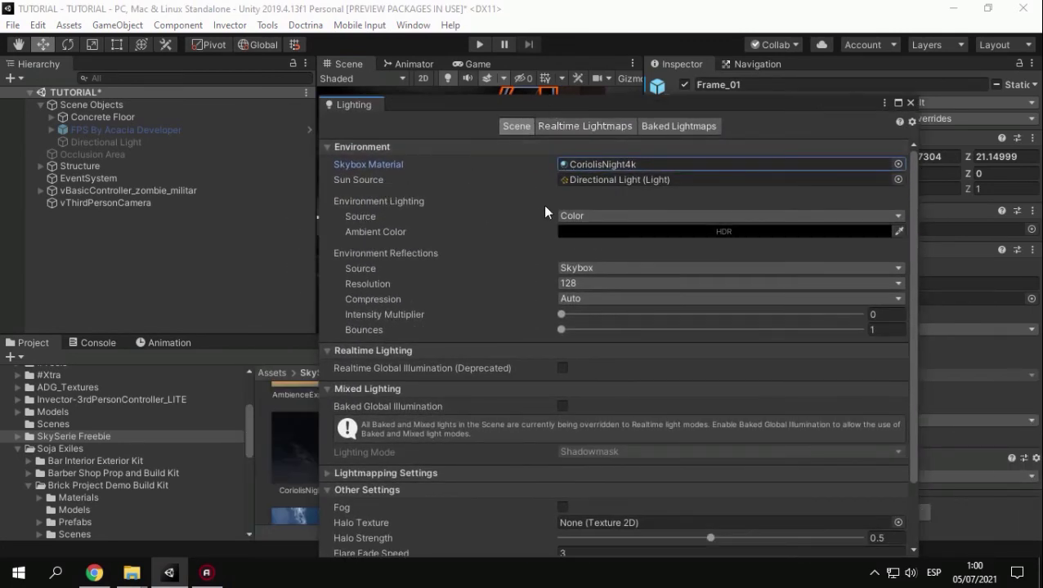
click(594, 215)
click(613, 232)
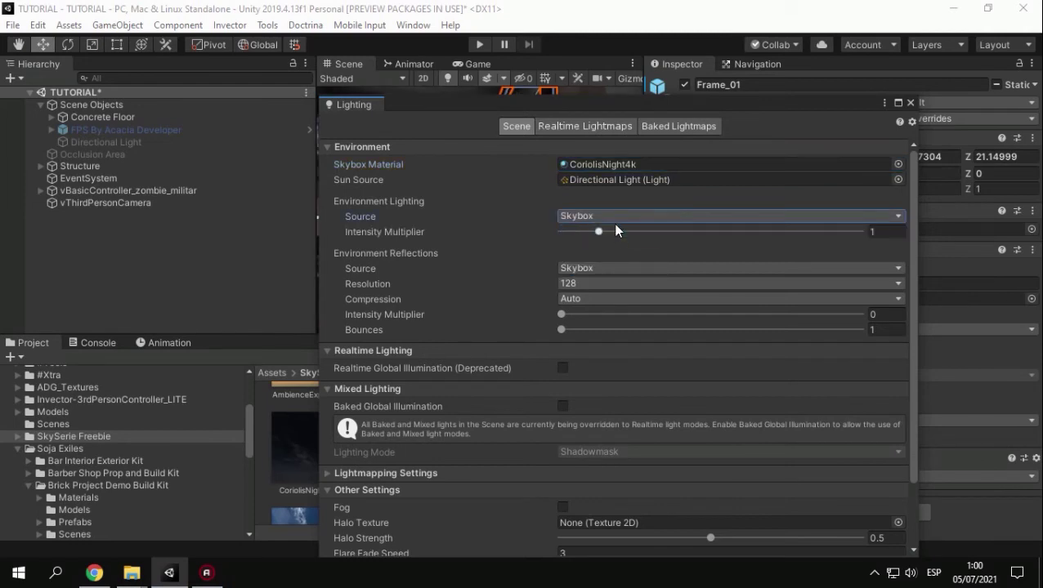
click(619, 217)
click(606, 267)
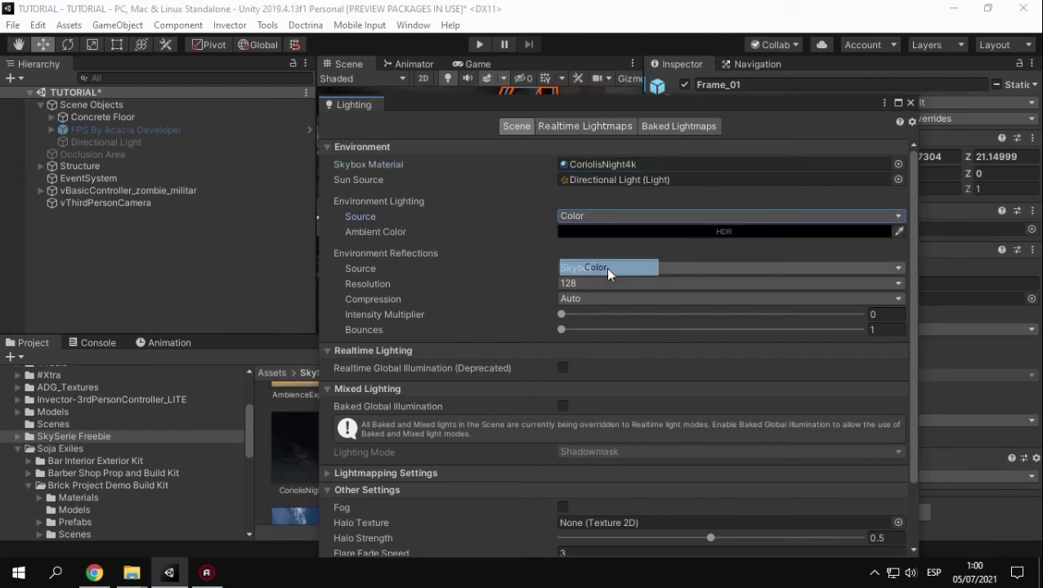
click(642, 218)
click(623, 250)
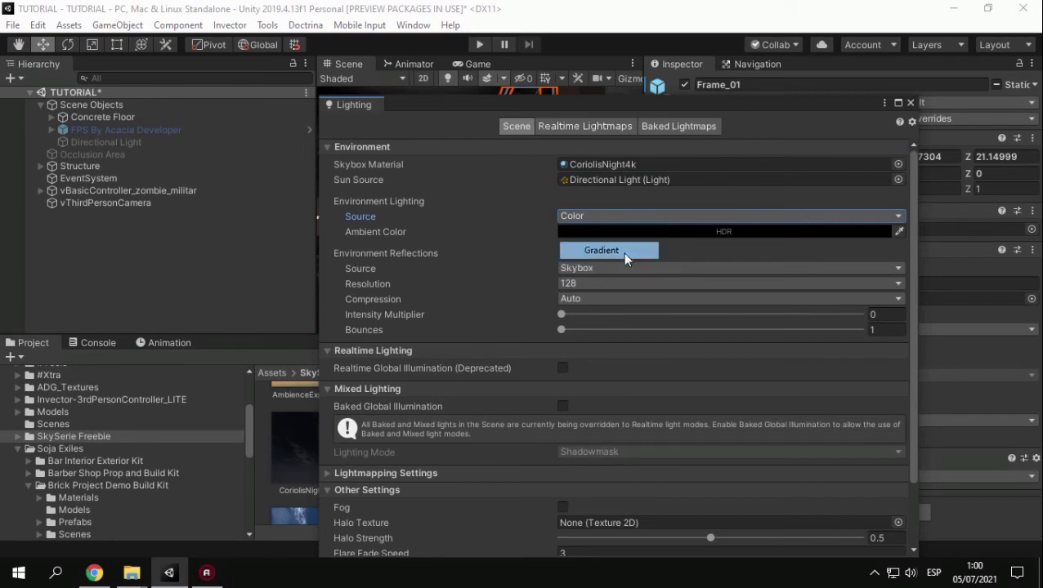
Set the gradient's Equator Color to pure black.
click(714, 245)
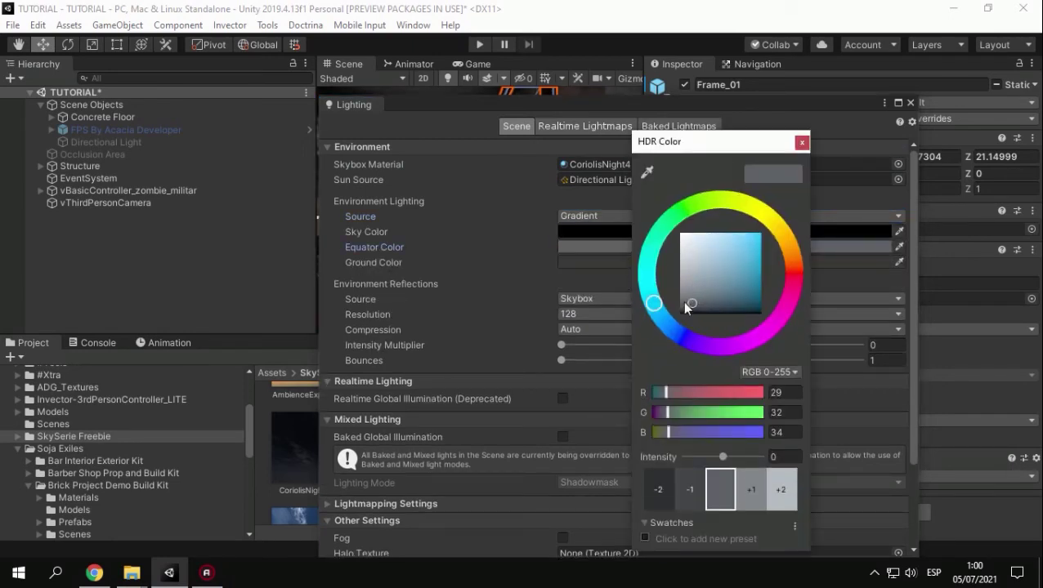
drag(685, 308, 718, 277)
click(801, 142)
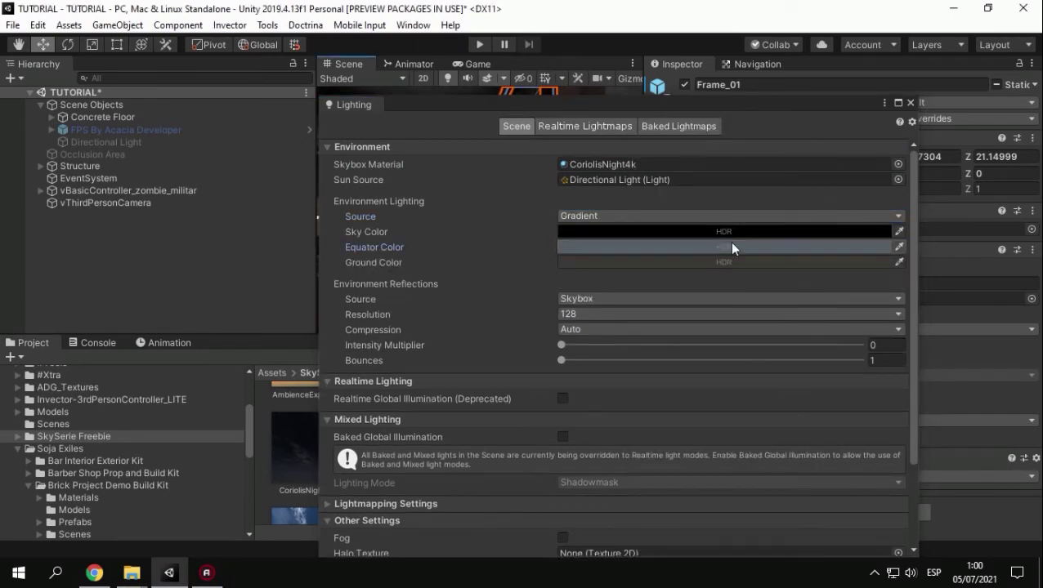
click(731, 247)
click(676, 312)
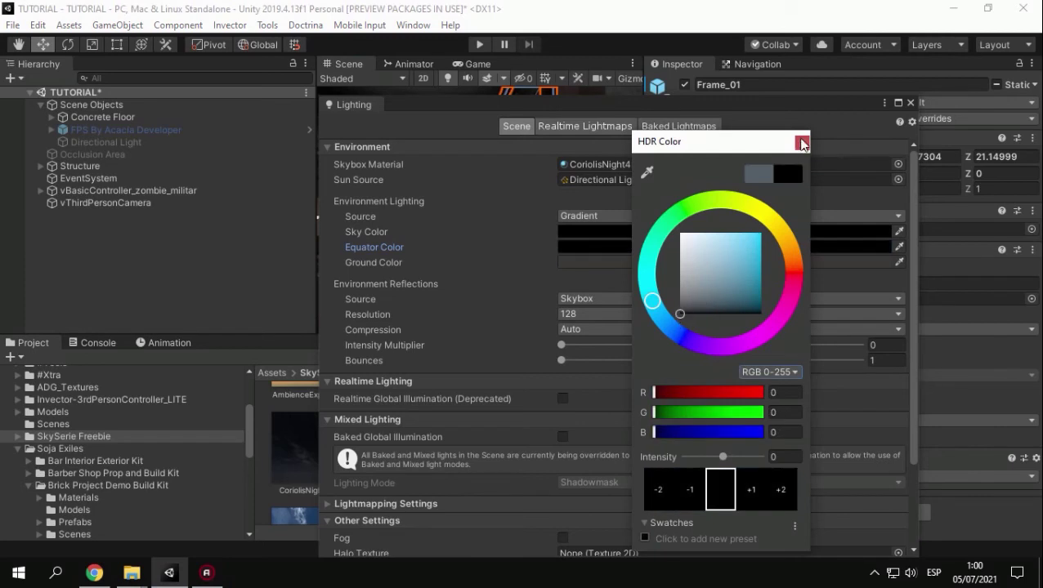
click(802, 143)
Set the Ground Color to pure black after briefly trying a dark brown.
click(725, 261)
click(679, 314)
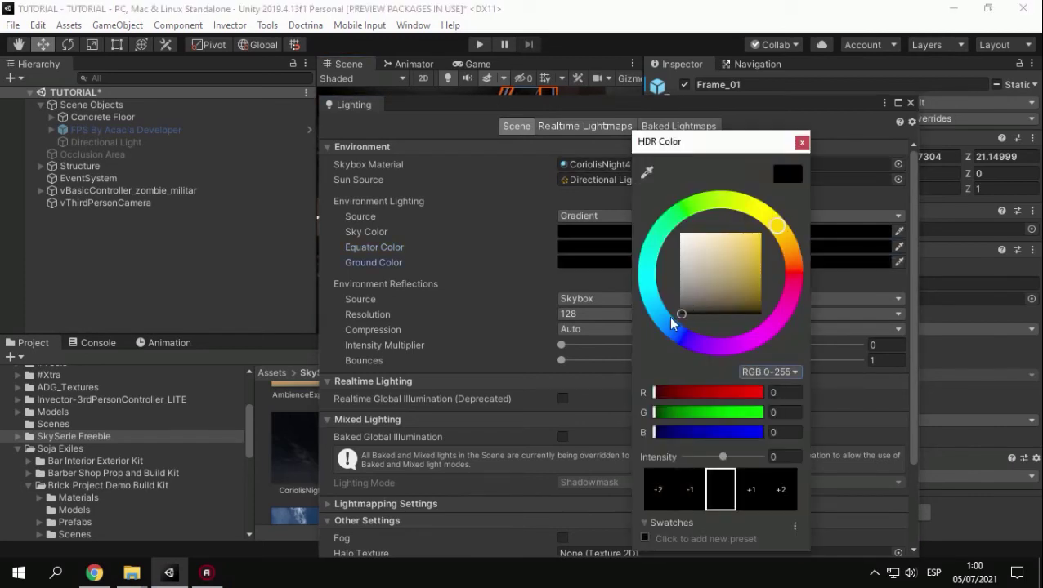
click(707, 296)
click(802, 142)
click(787, 262)
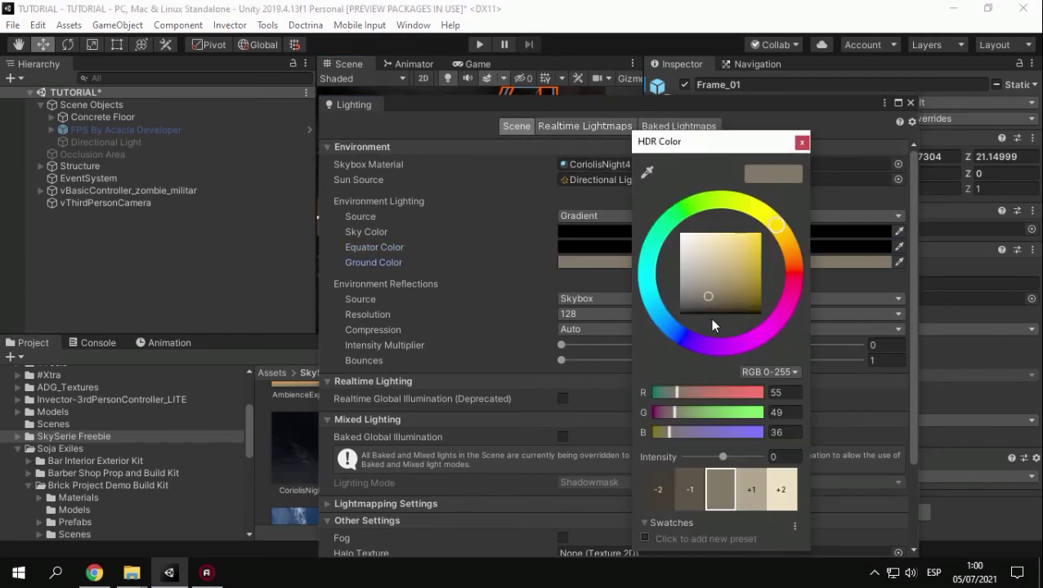
click(680, 316)
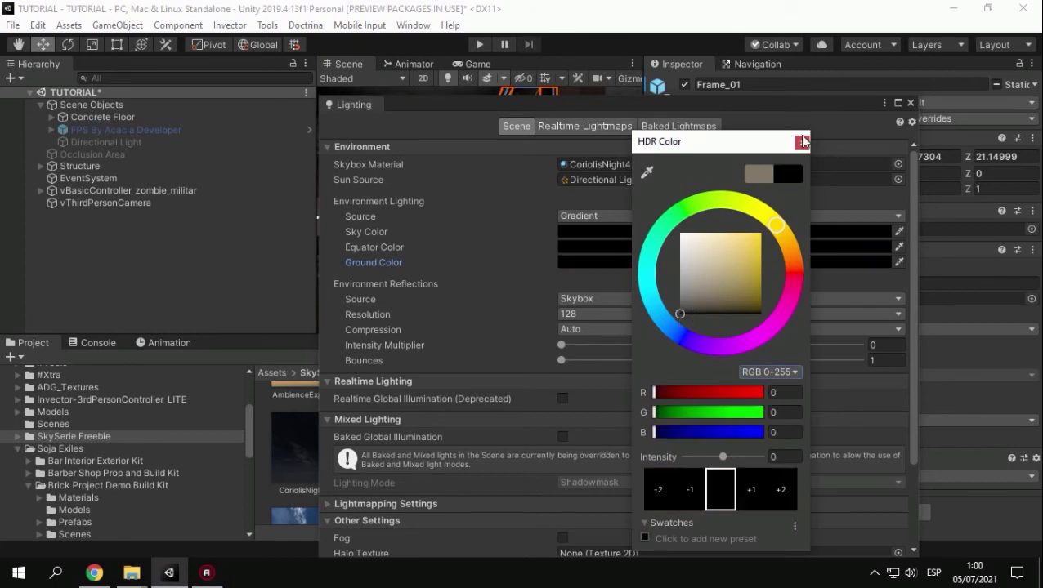
click(802, 142)
Close the lighting settings, orbit toward the door and select the spot lights.
click(909, 102)
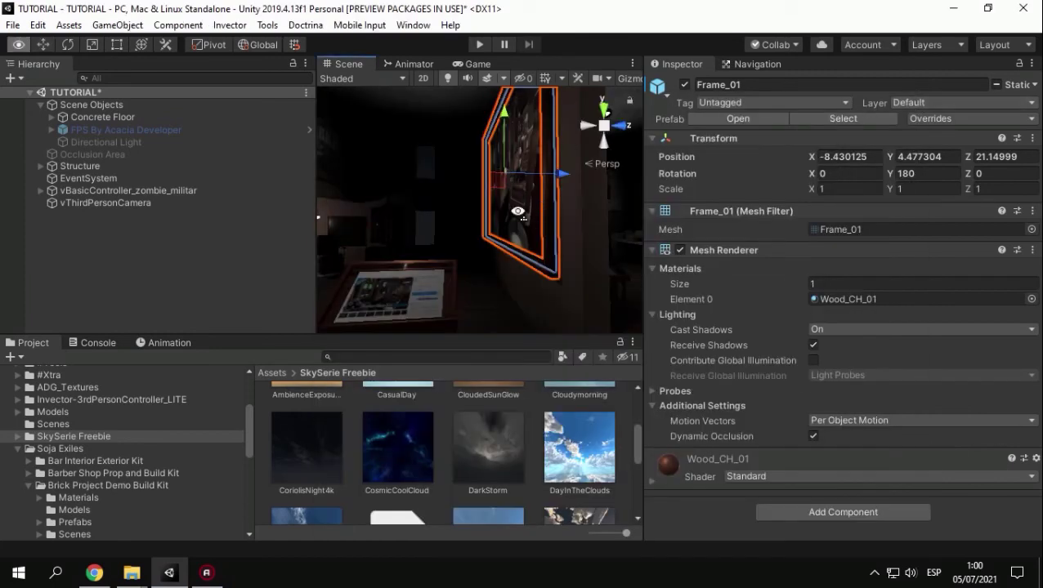
mouse_move(517, 211)
right_down()
mouse_move(224, 133)
mouse_move(468, 43)
right_up()
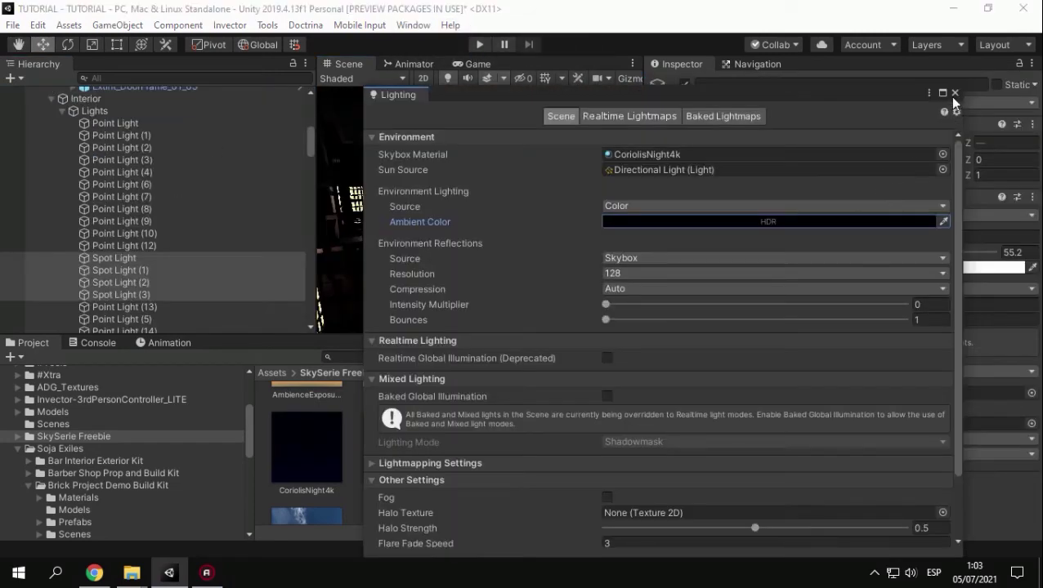
click(954, 93)
Collapse the Structure group and orbit the Scene view across the dark interior.
right_drag(518, 278, 43, 105)
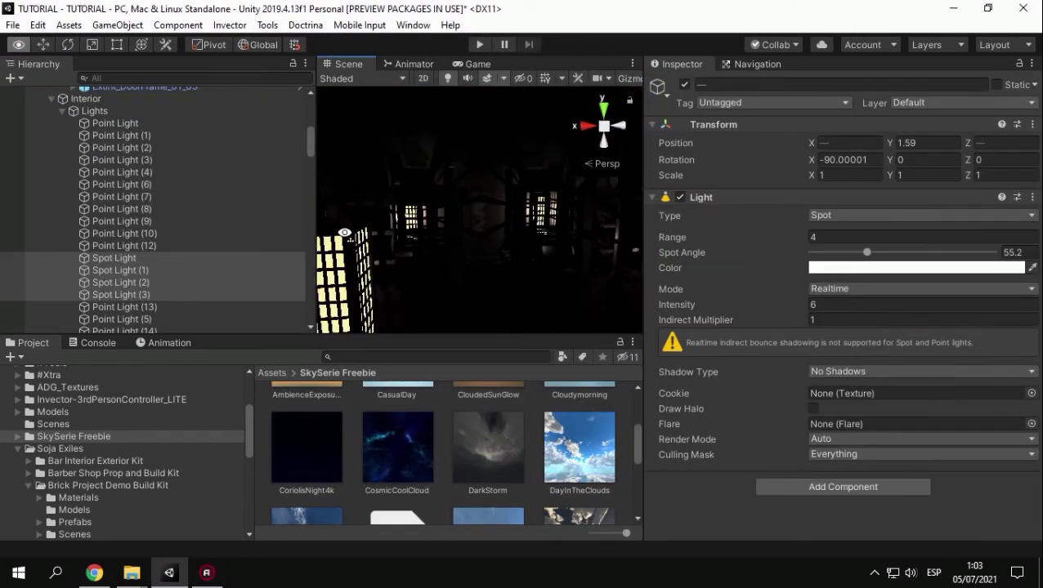
scroll(45, 114, up, 5)
scroll(49, 139, up, 5)
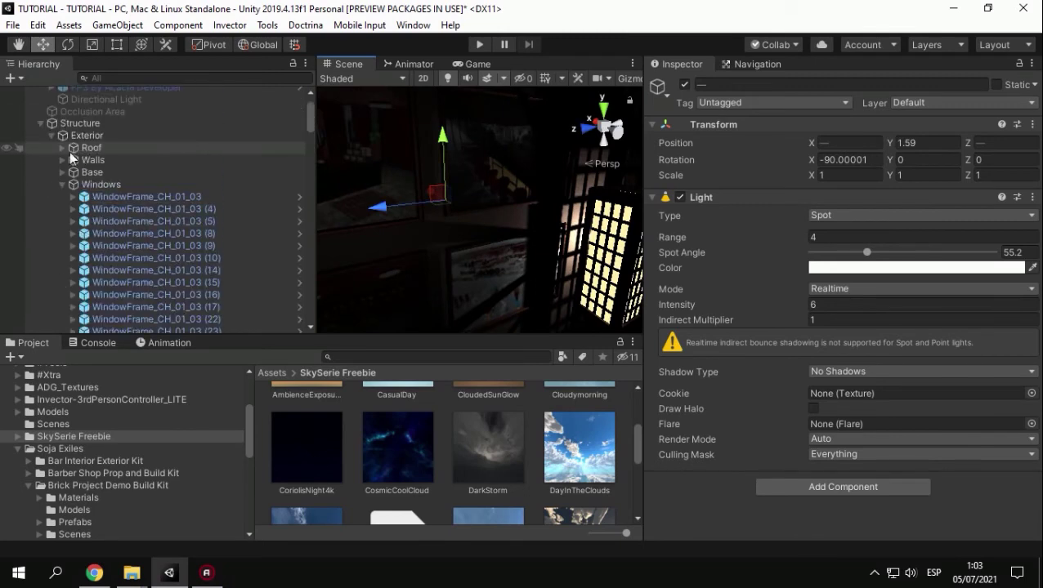
scroll(52, 162, up, 5)
click(39, 166)
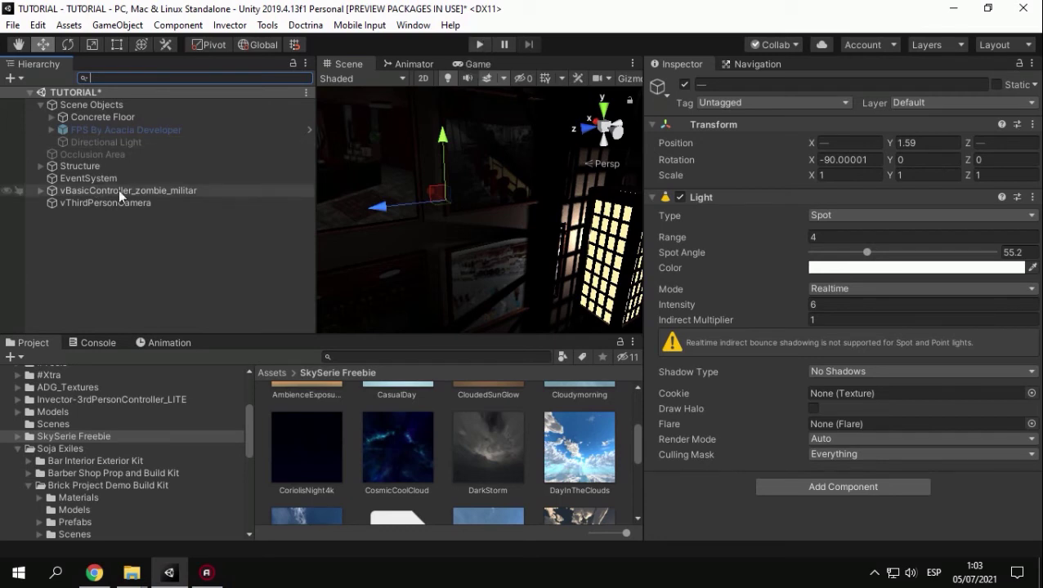
mouse_move(368, 245)
right_down()
mouse_move(206, 202)
mouse_move(475, 241)
right_up()
mouse_move(317, 245)
mouse_down()
mouse_move(474, 253)
mouse_move(250, 215)
mouse_up()
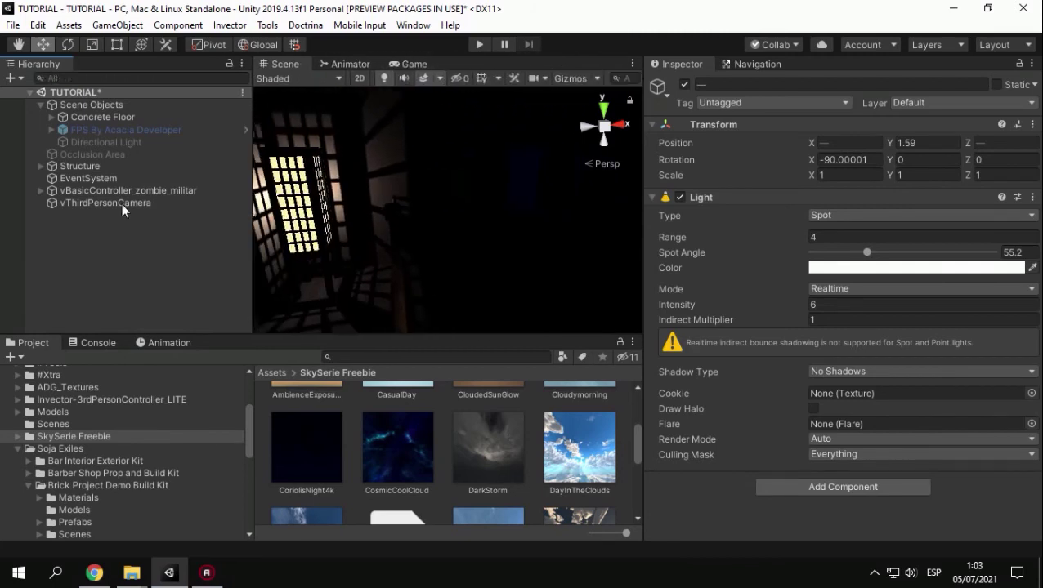
Frame vBasicController_zombie_militar, orbit toward the lit doorway, then return to the Starfield Skybox page in Chrome.
double_click(92, 192)
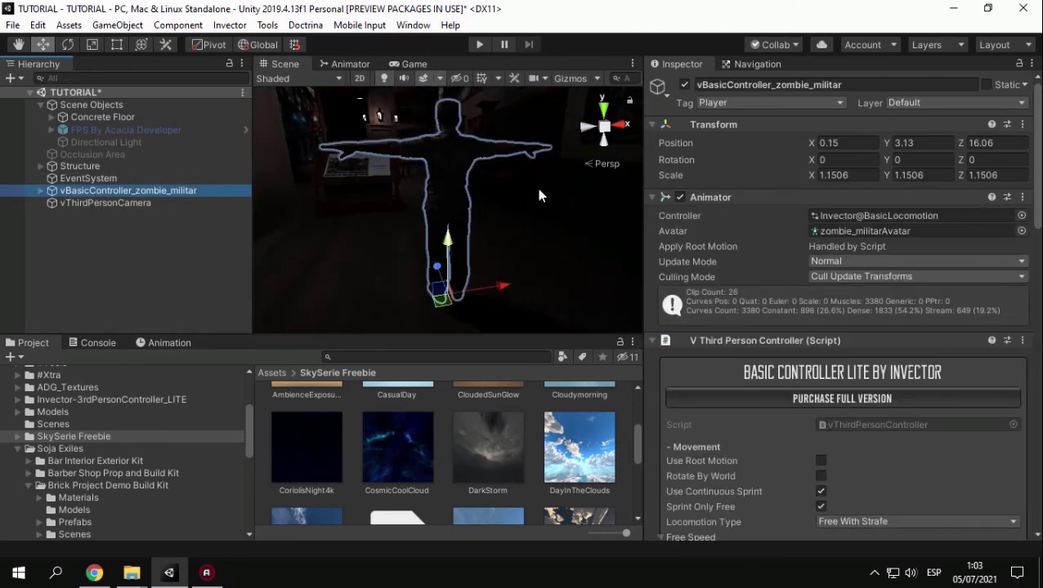
scroll(463, 225, up, 2)
right_drag(466, 237, 510, 272)
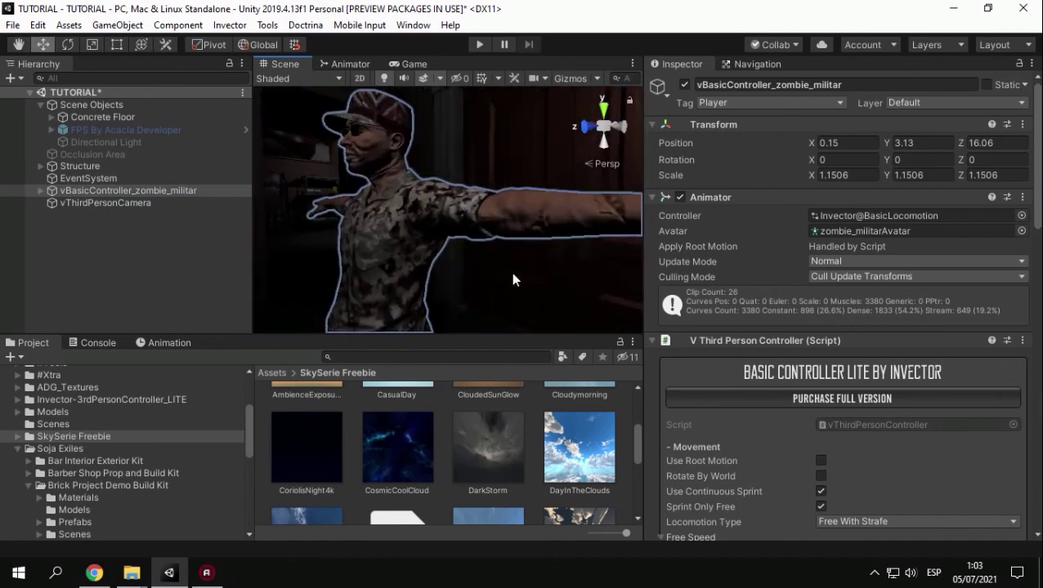
scroll(507, 272, down, 2)
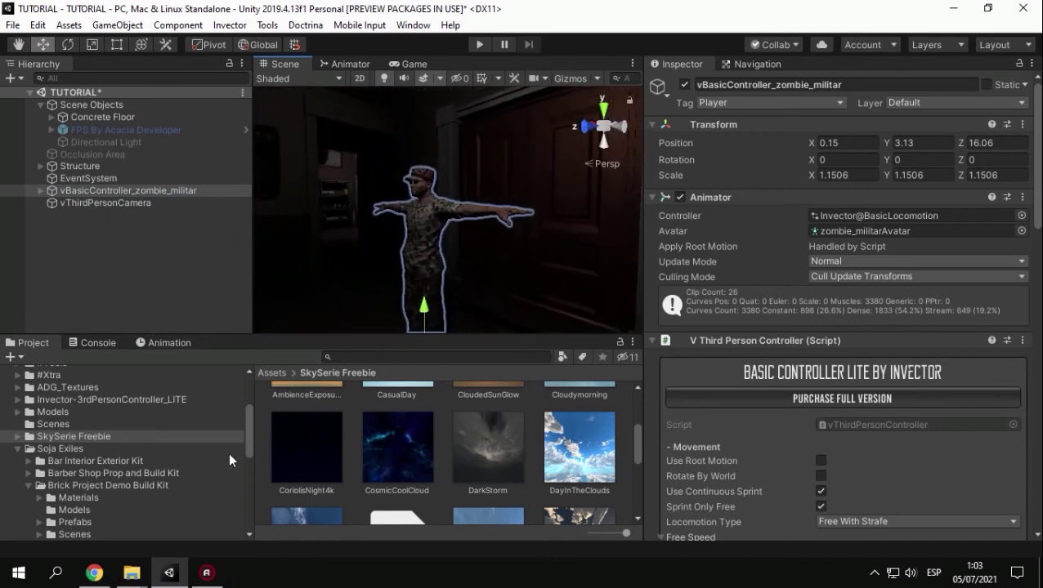
click(102, 568)
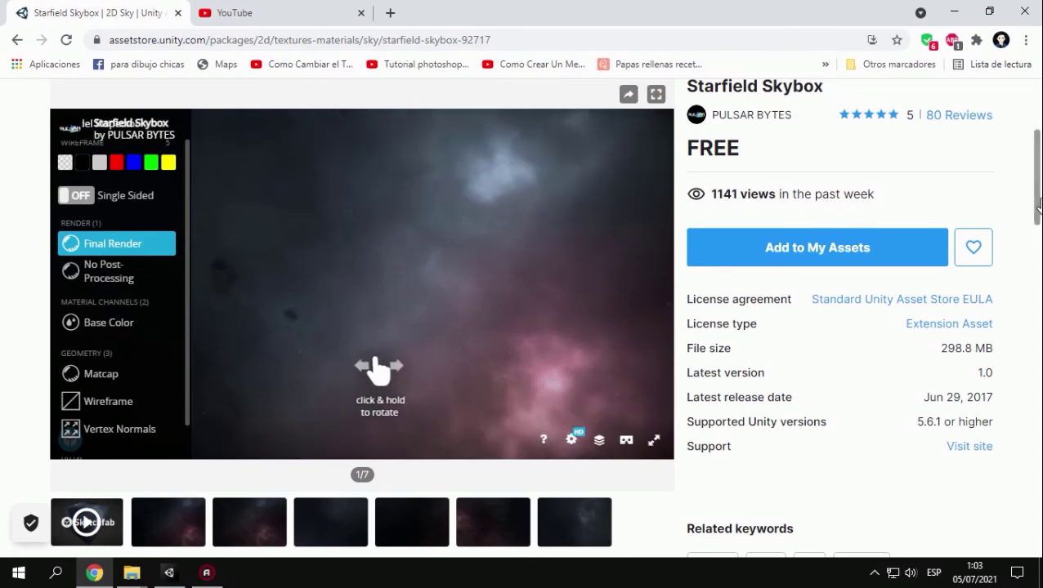
Search the Asset Store for a third person controller, correcting the typos.
drag(1036, 162, 1036, 114)
click(280, 175)
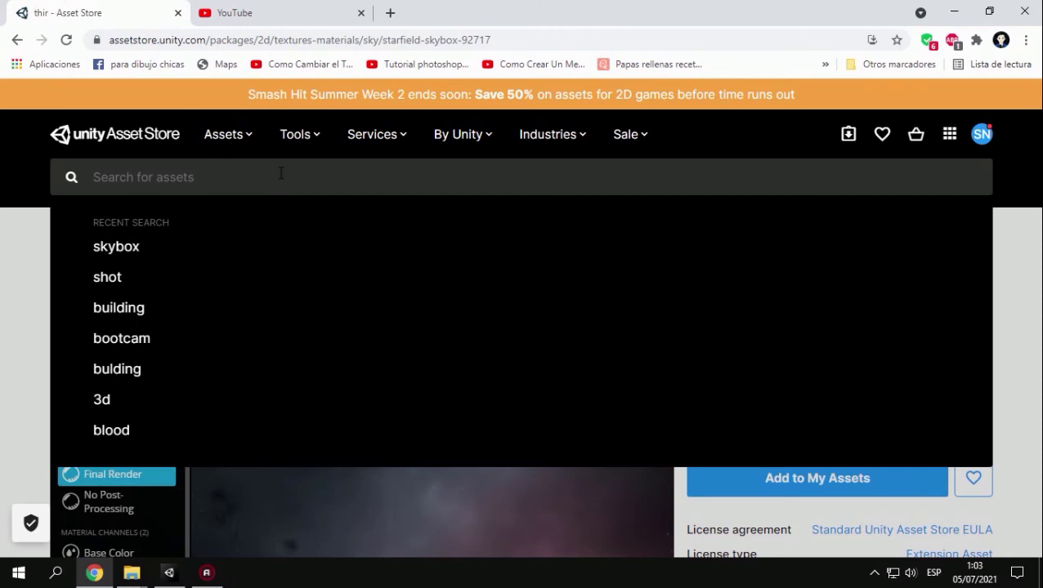
text(third pero)
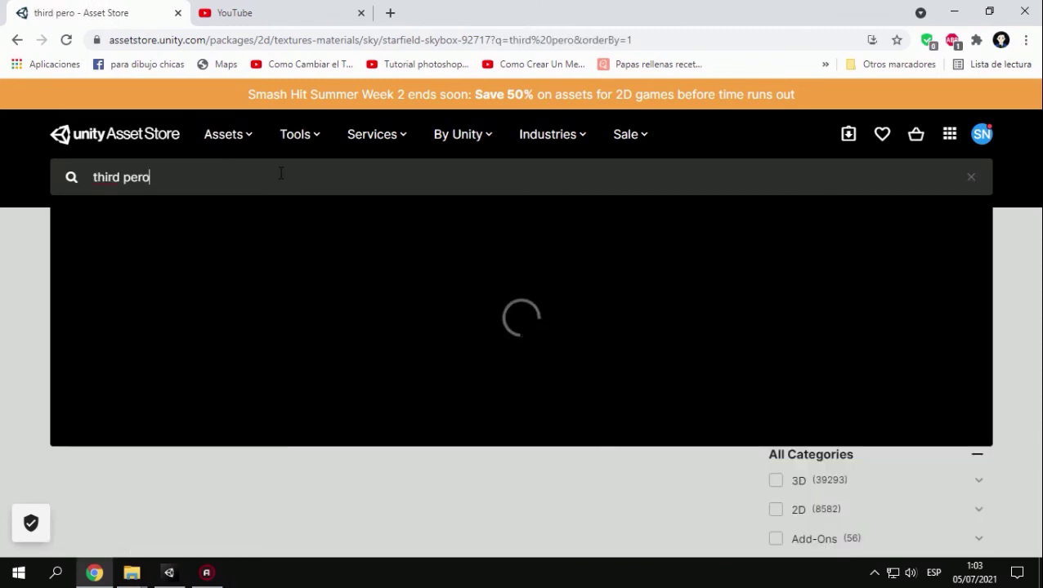
key(BackSpace)
text(son co)
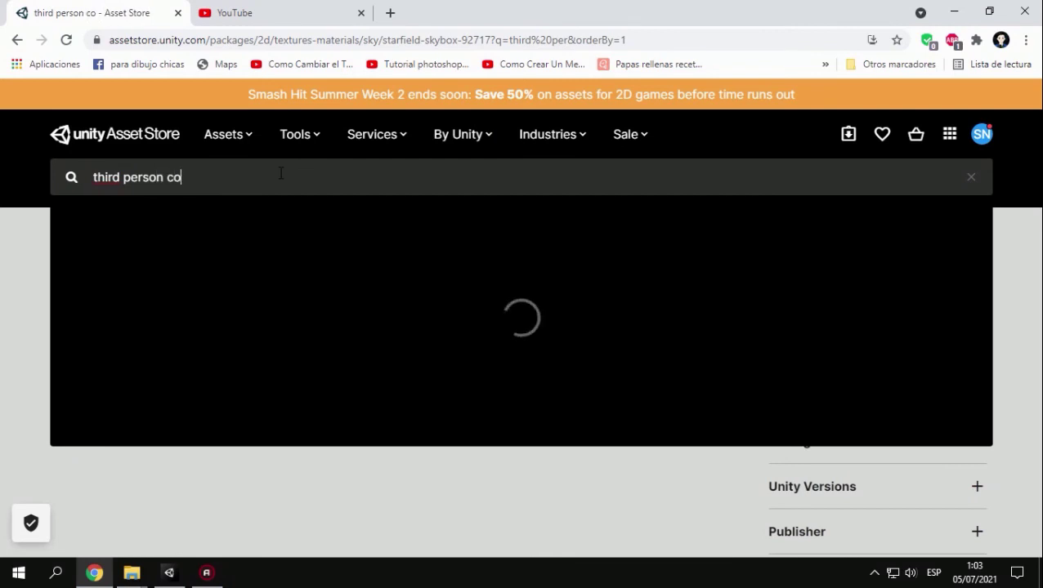
text(ntrollñer)
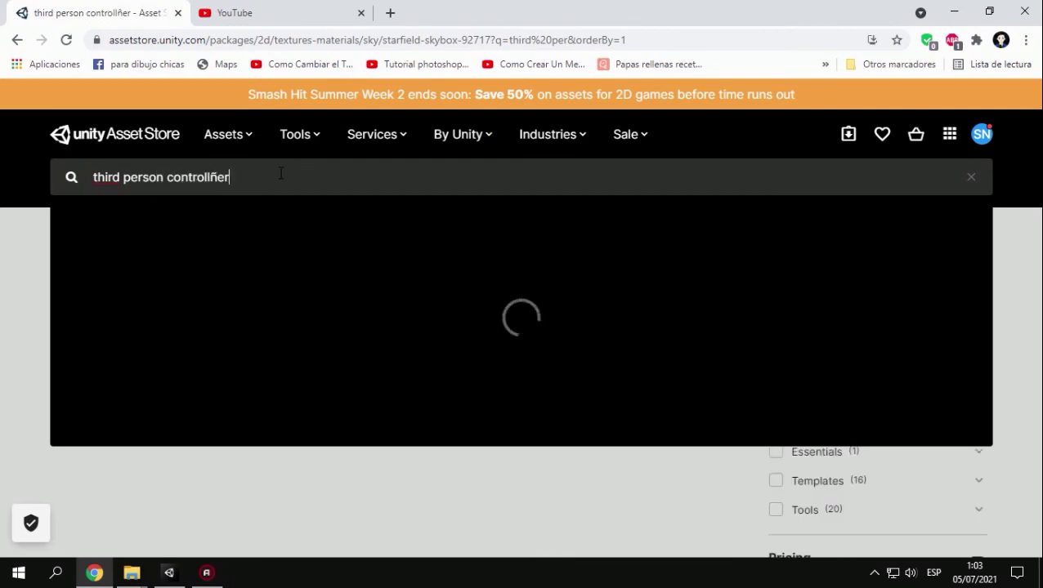
key(BackSpace)
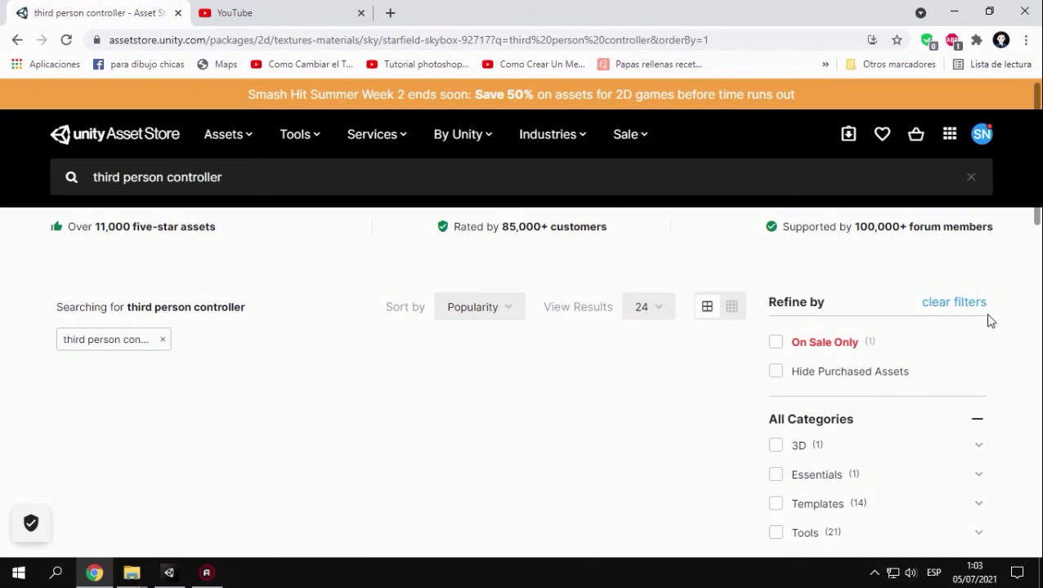
Set the Pricing filter to $0 to show only free results, then return to Unity.
scroll(987, 320, down, 5)
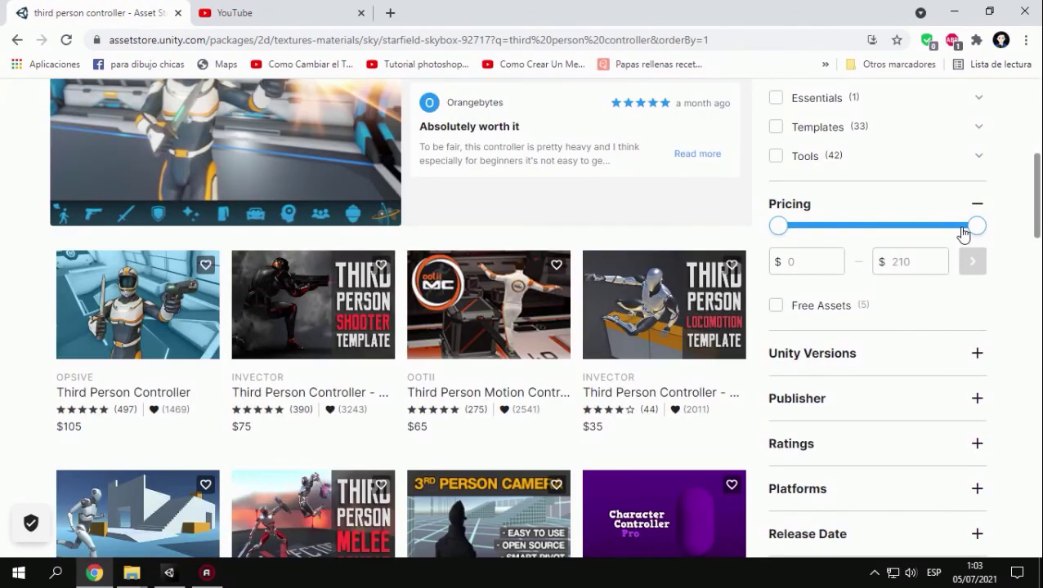
drag(874, 230, 766, 223)
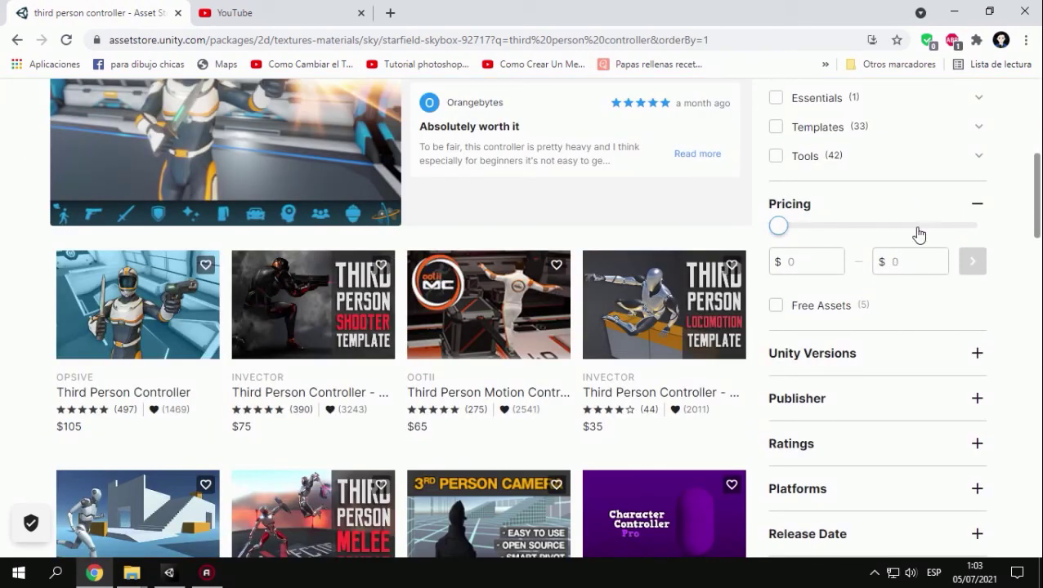
click(973, 261)
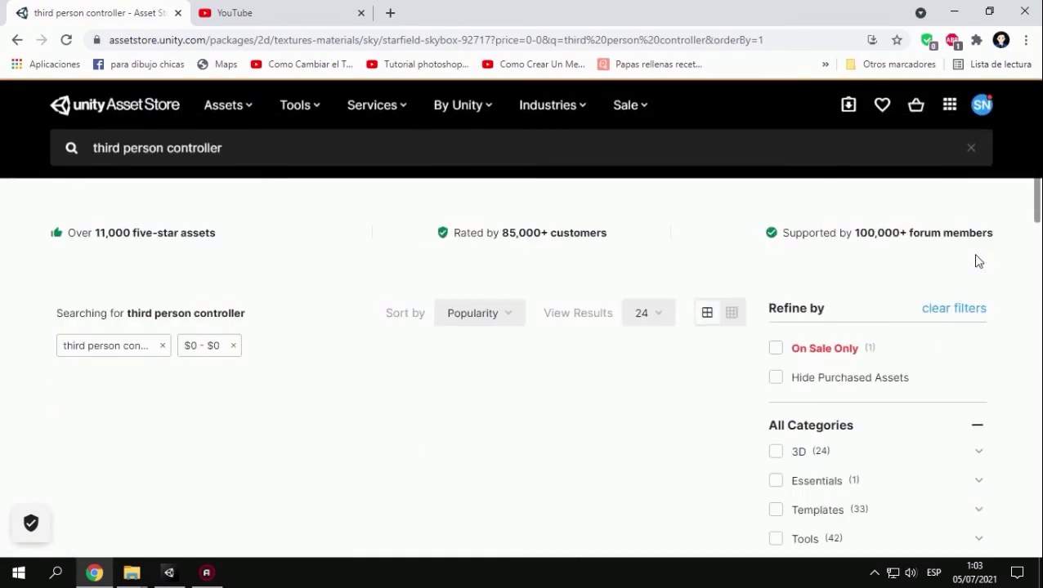
scroll(342, 279, down, 2)
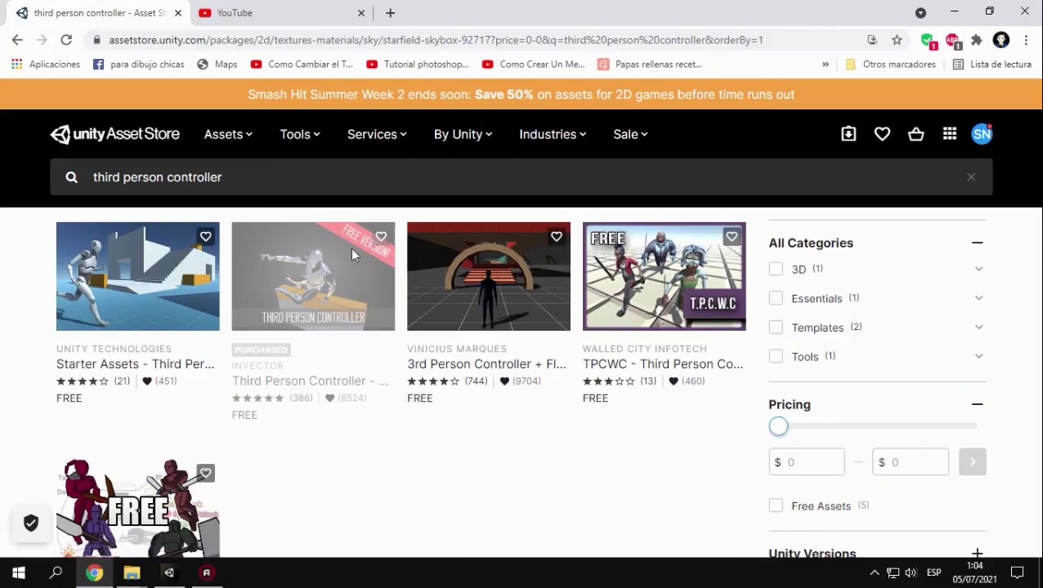
key(alt+Tab)
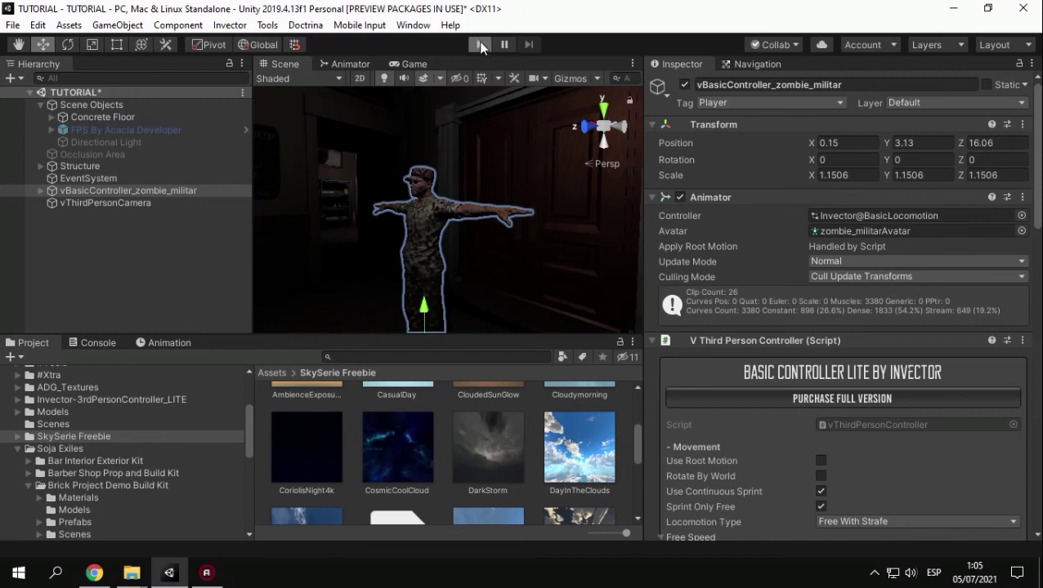
Play the scene, walk the zombie soldier forward through the dark bar, then stop with Ctrl+P.
click(481, 45)
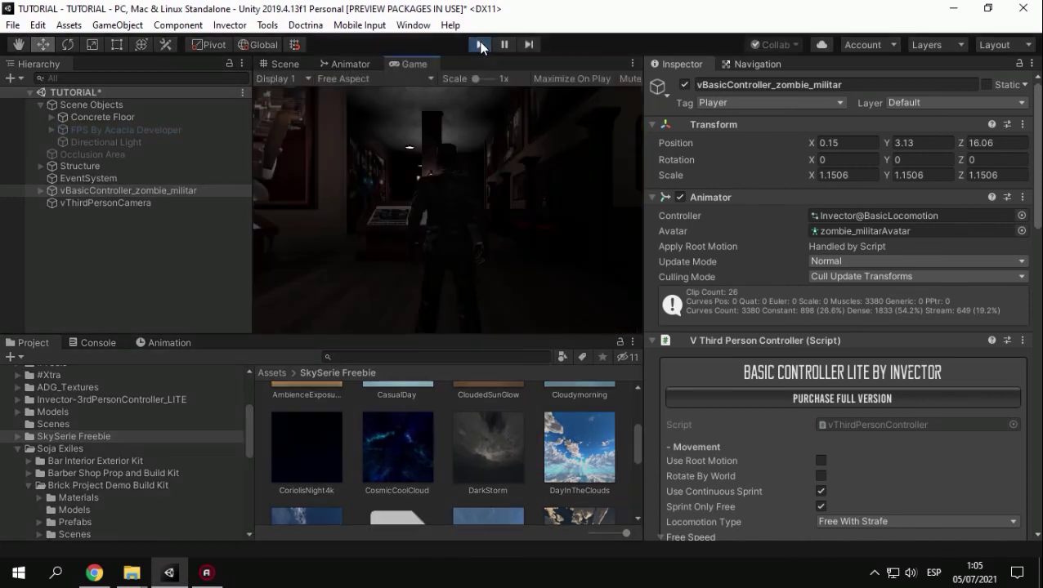
key(w)
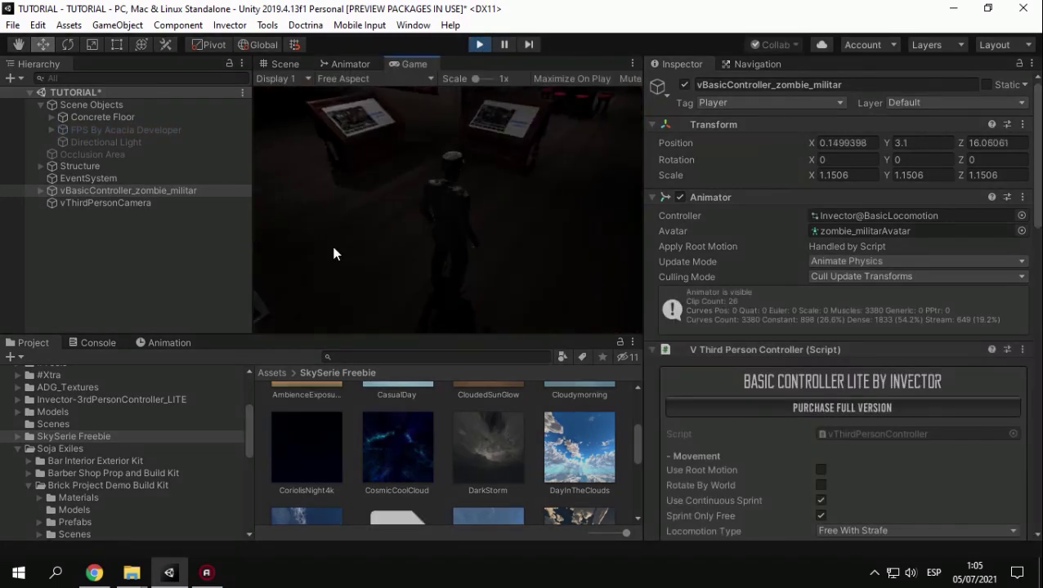
key(w)
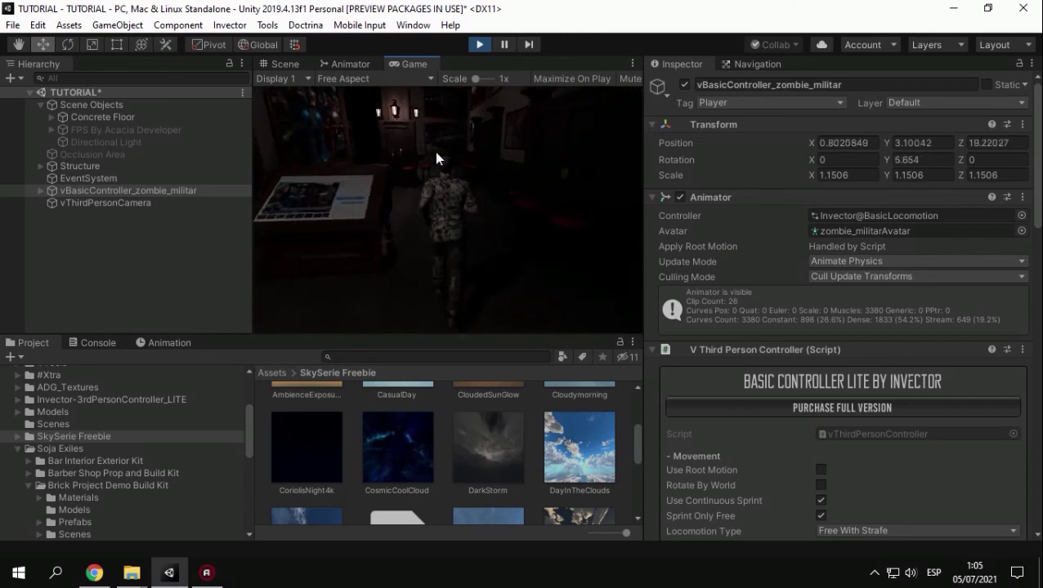
key(w)
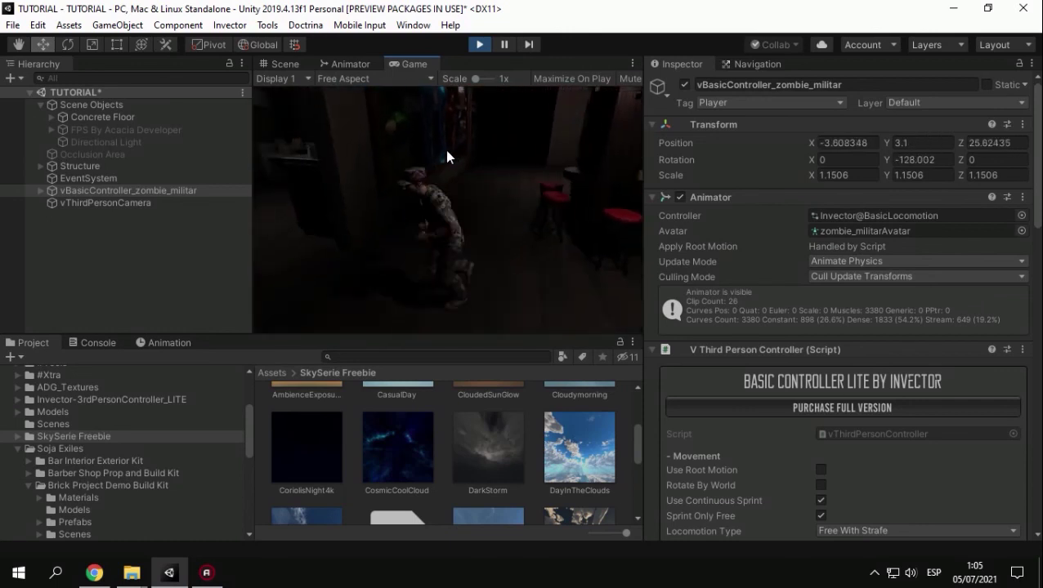
key(w)
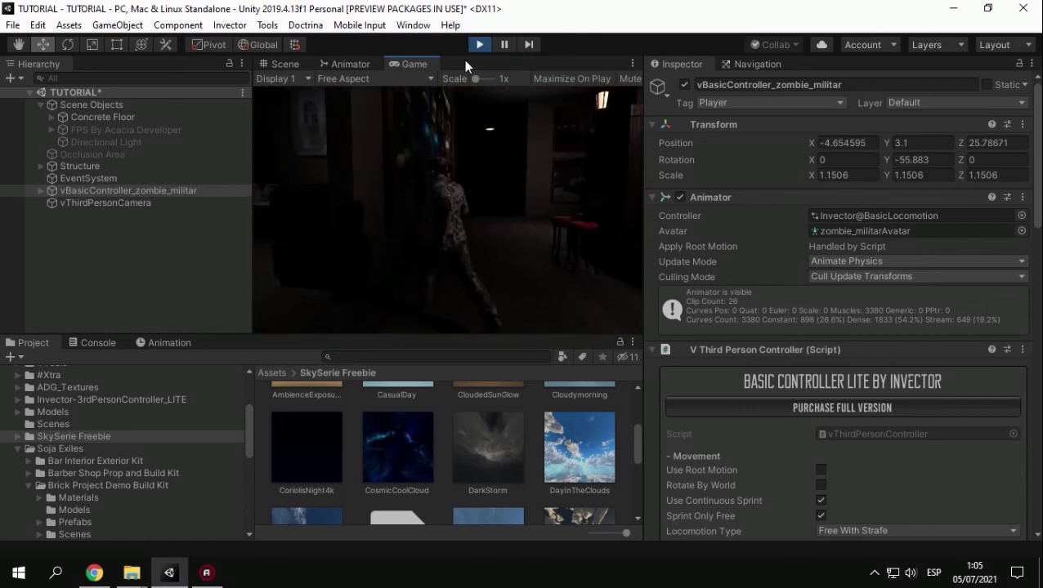
key(ctrl+p)
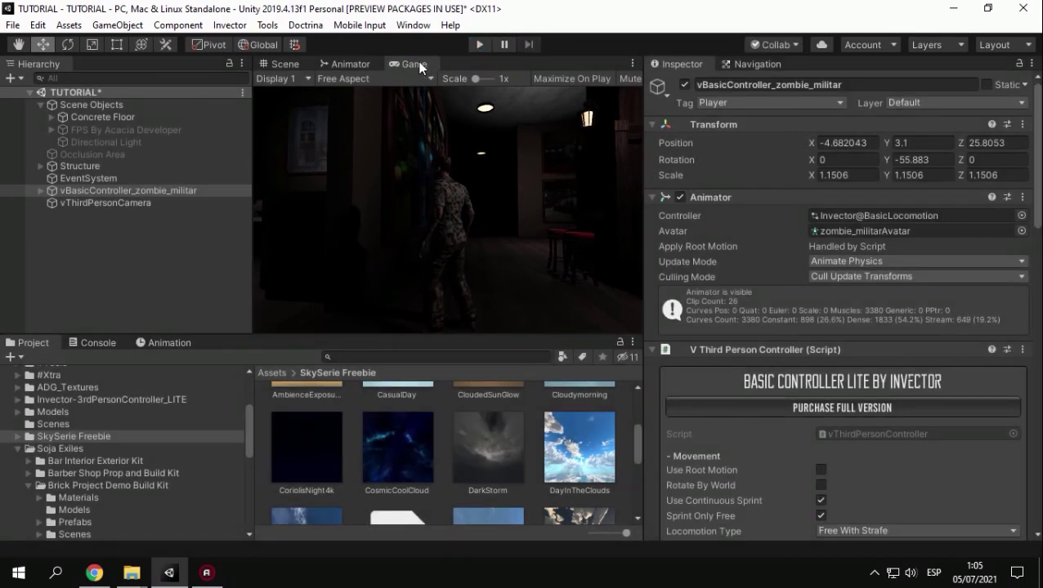
Start Play at full size and walk the soldier past the display table to the stone bar counter.
click(480, 45)
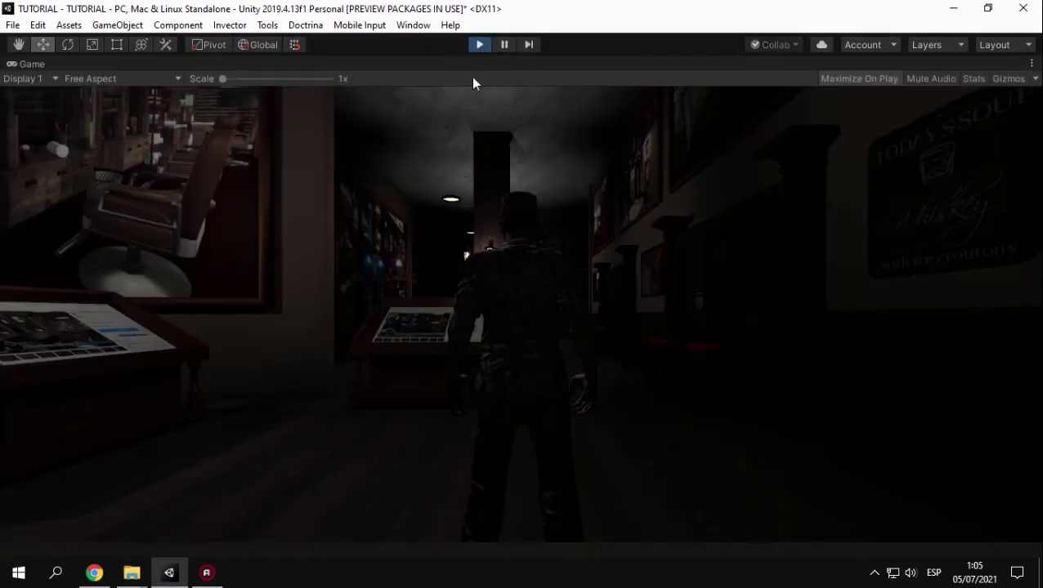
key(w)
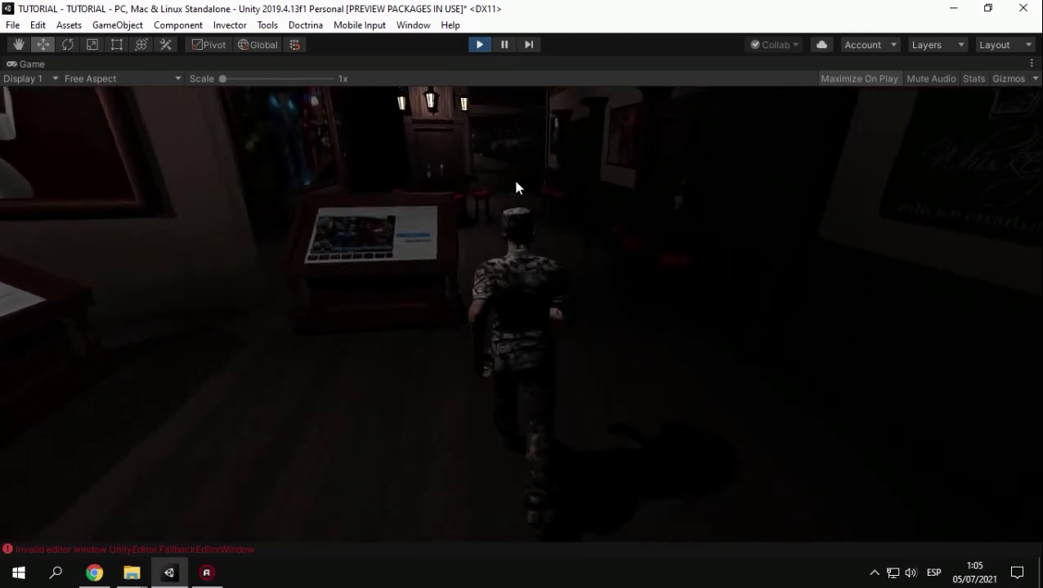
key(w)
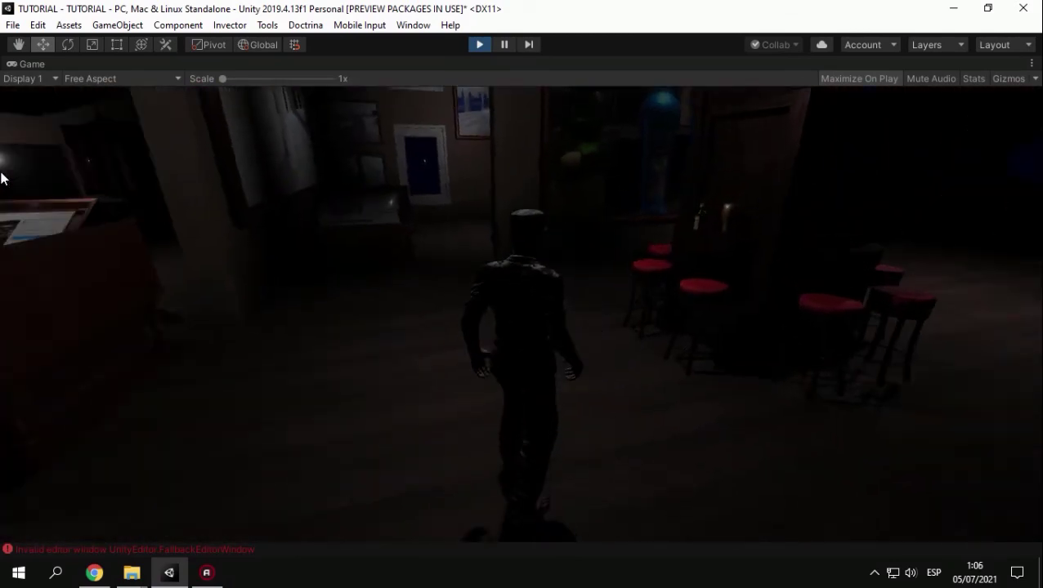
key(w)
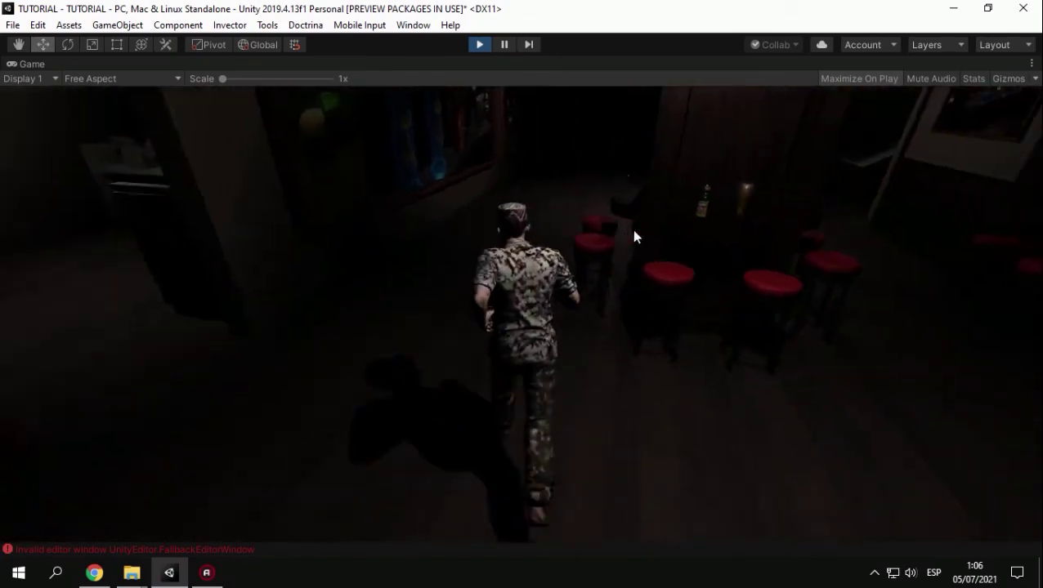
key(w)
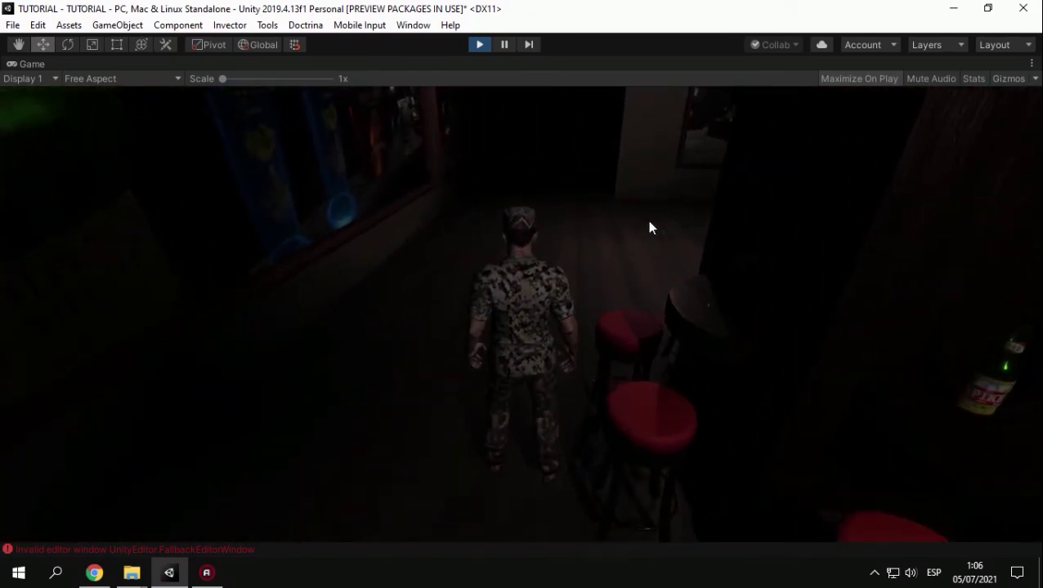
key(w)
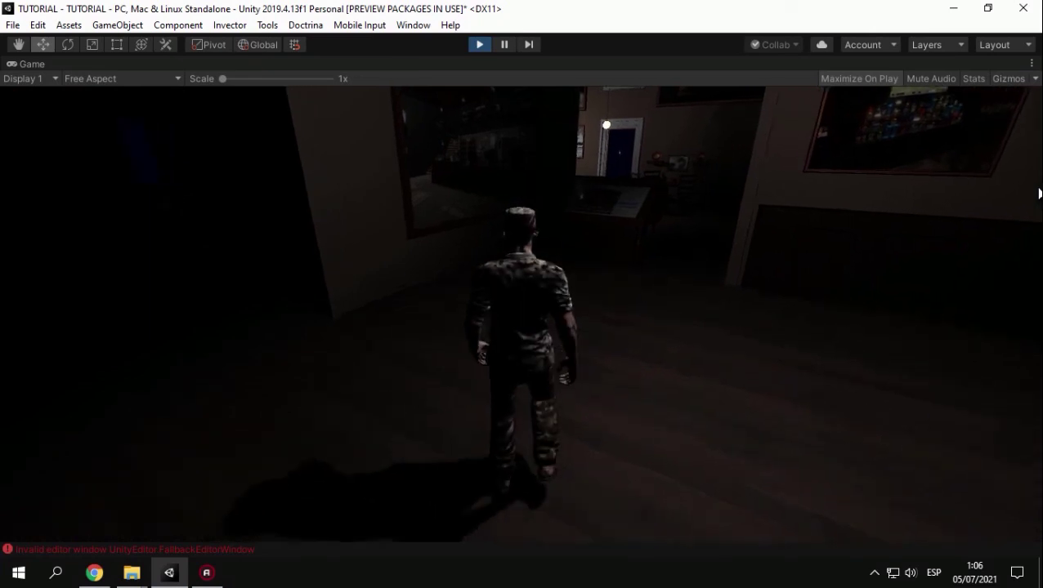
key(w)
key(w)
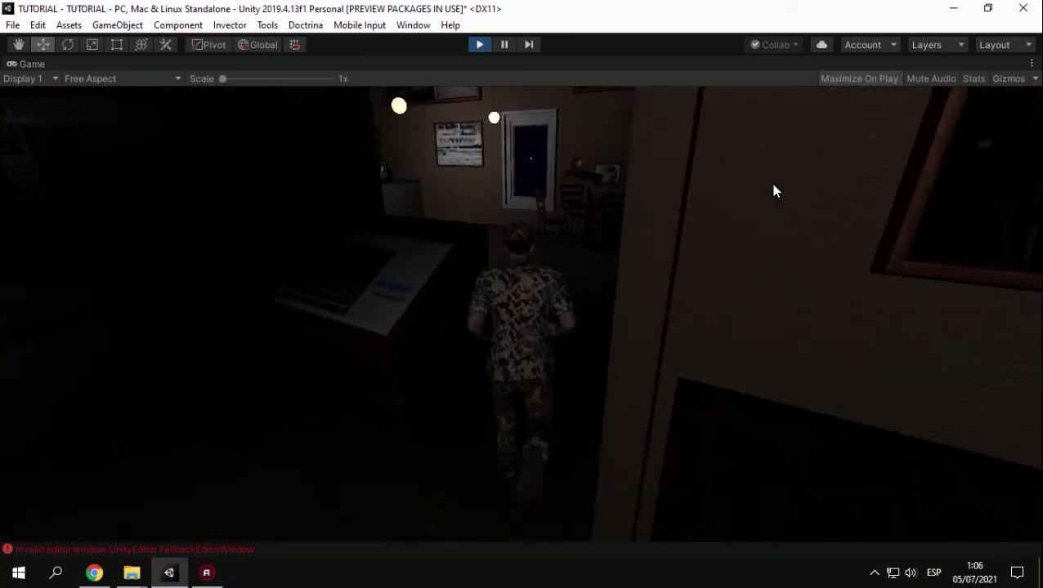
key(w)
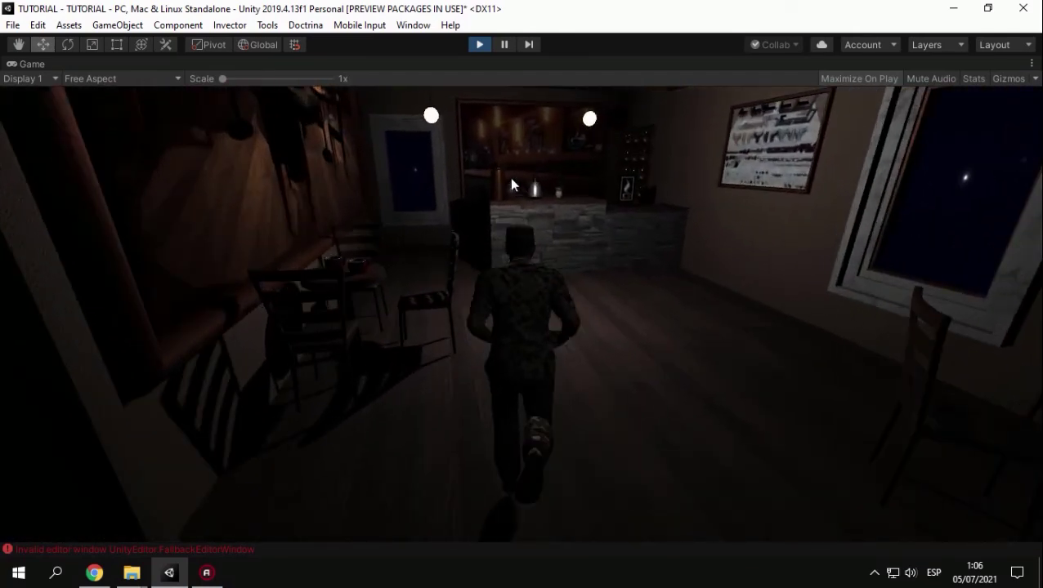
key(w)
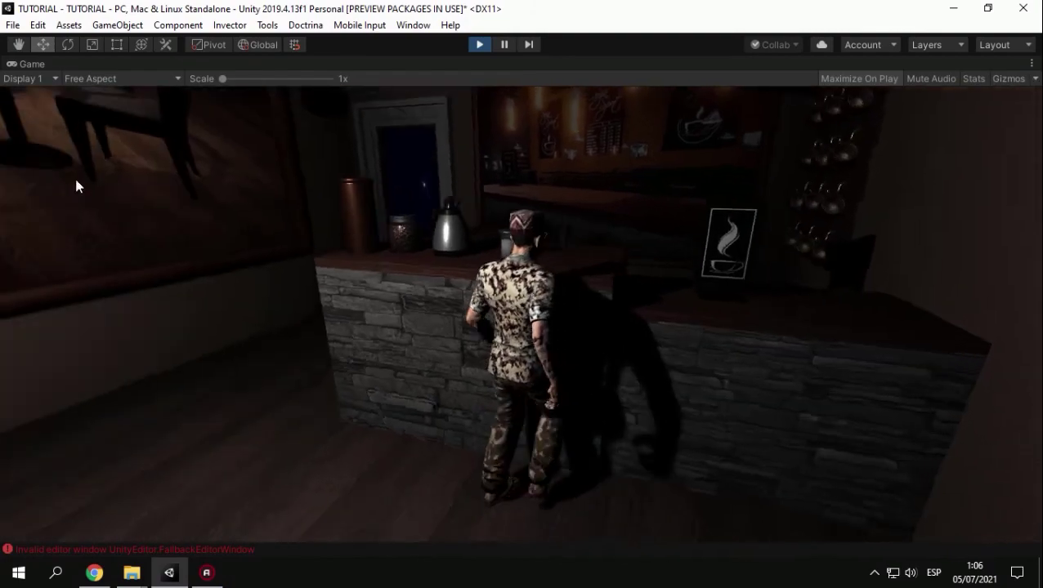
key(w)
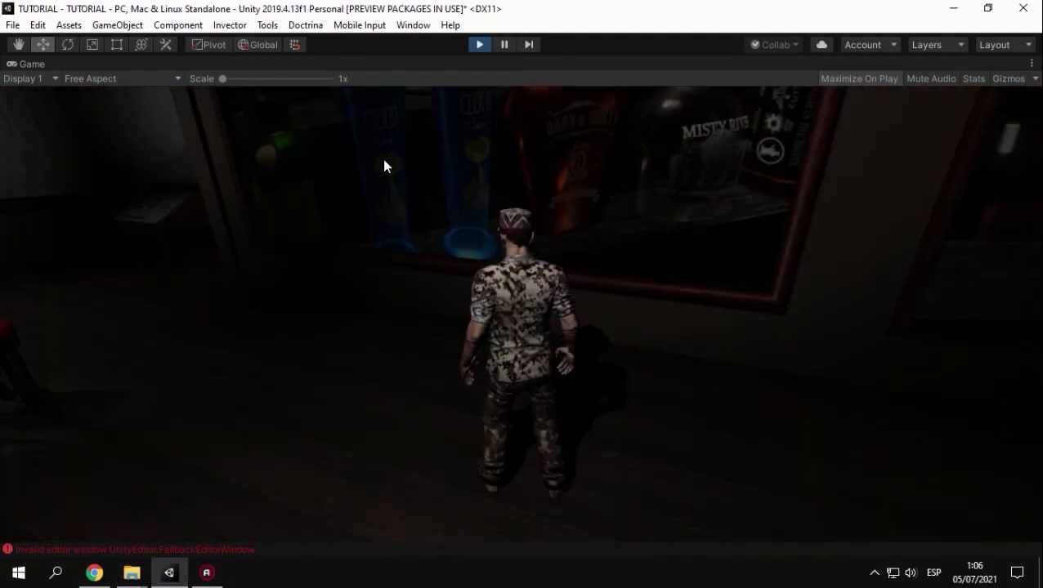
Run through the doorway, past the barbershop chairs, toward the lit shop window.
key(w)
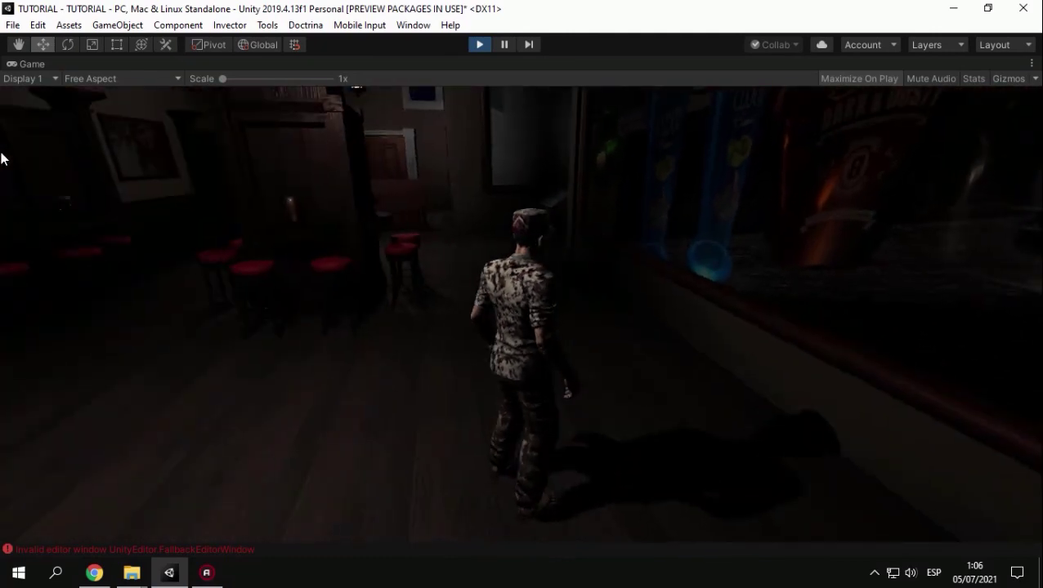
key(w)
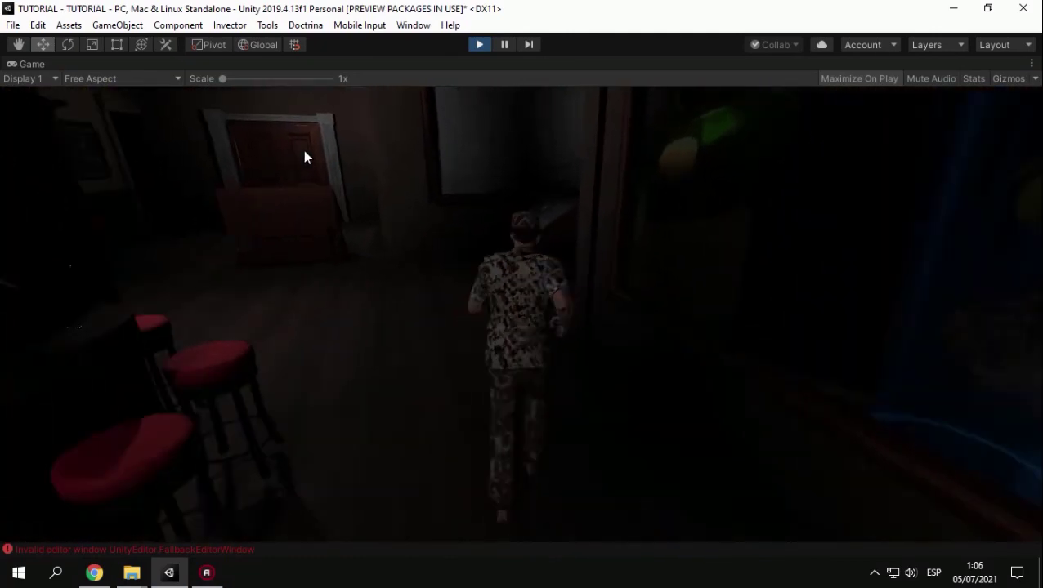
key(w)
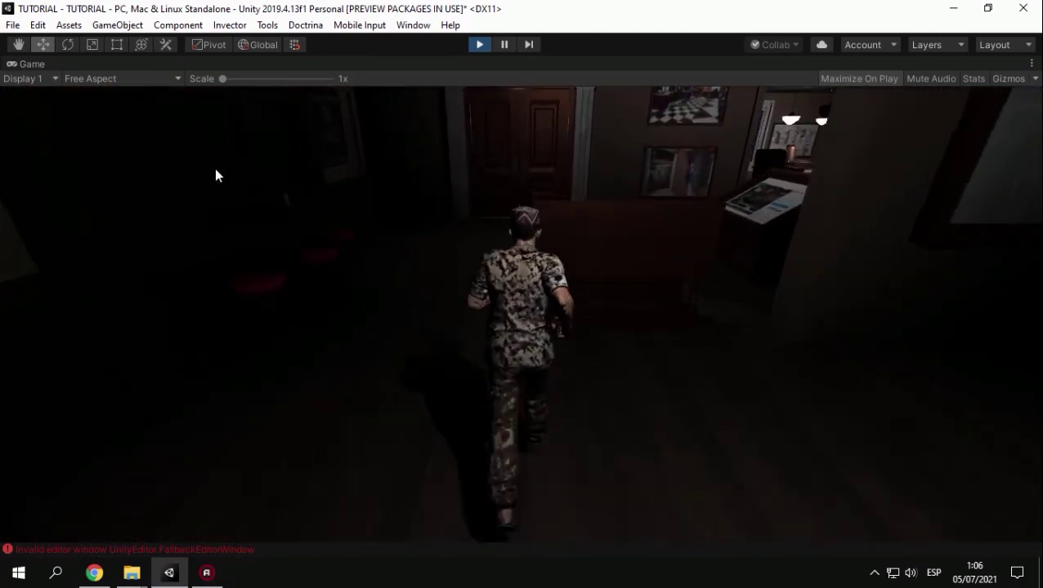
key(w)
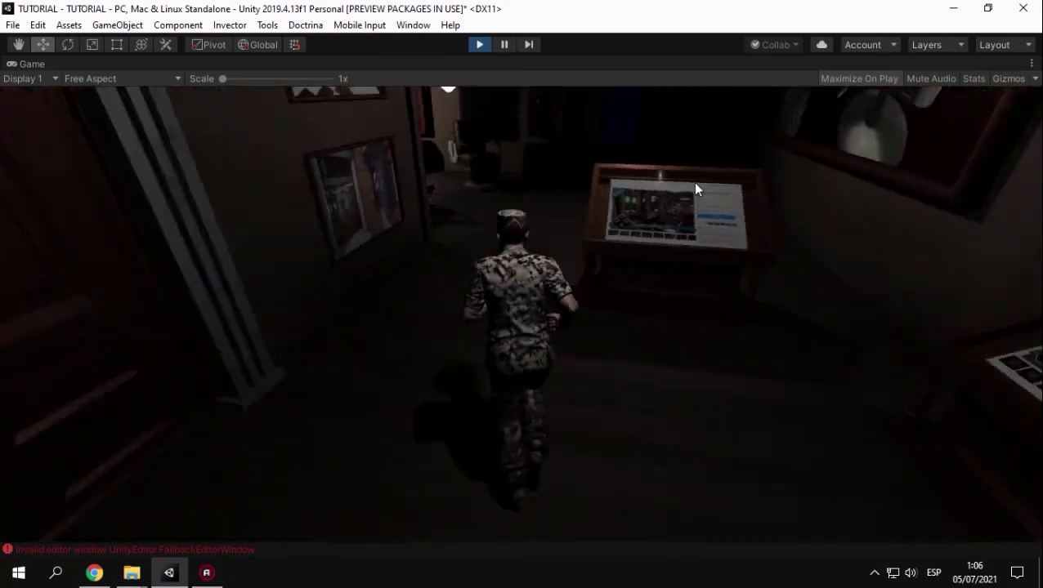
key(w)
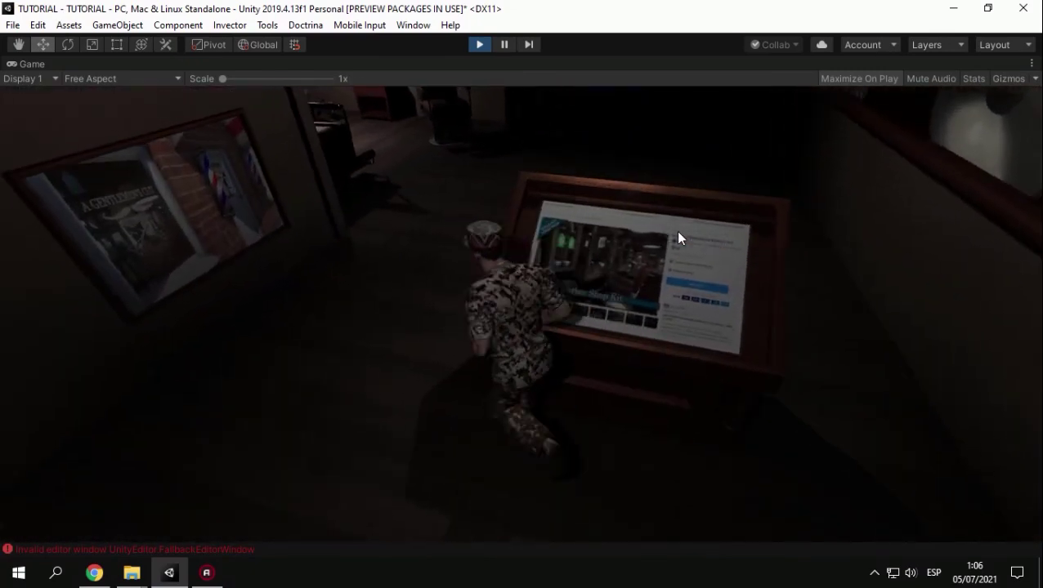
key(w)
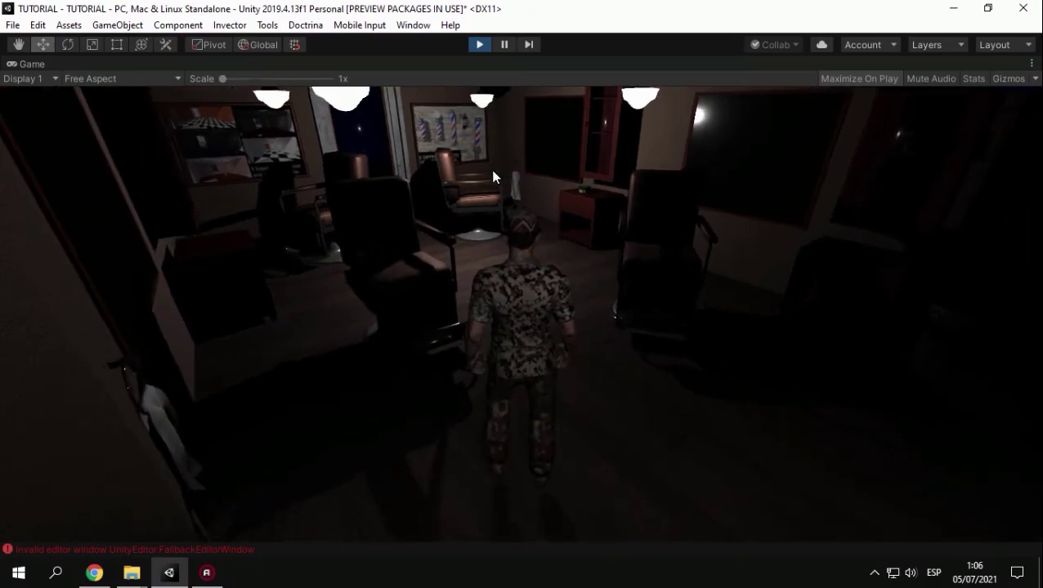
key(w)
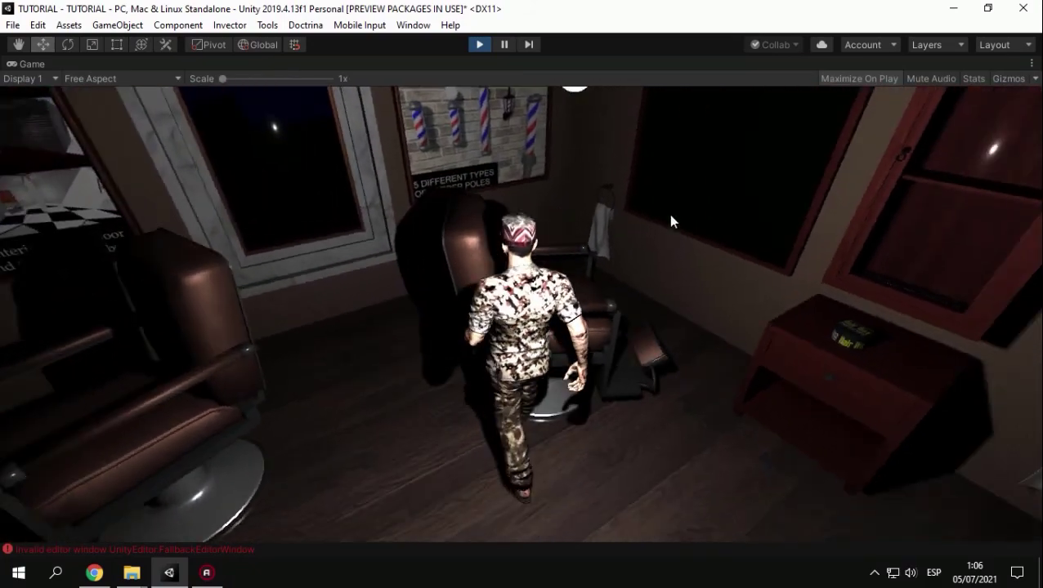
key(w)
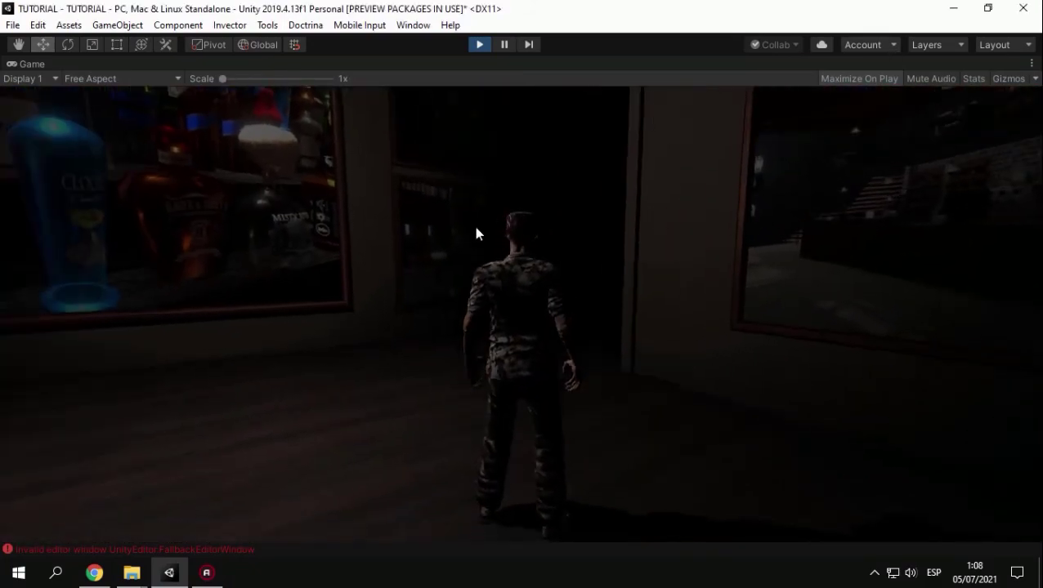